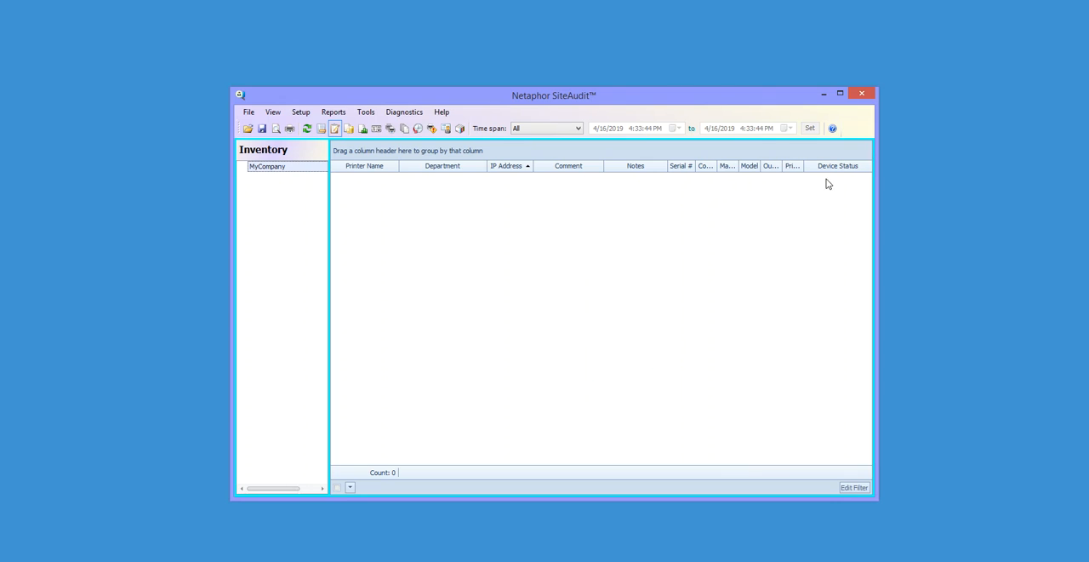
- Rename the company MyCompany to "Your Company" in its contact information
{"action": "right_click", "coordinate": [268, 168]}
{"action": "left_click", "coordinate": [322, 176]}
{"action": "left_click_drag", "start_coordinate": [465, 165], "coordinate": [357, 166]}
{"action": "type", "text": "Your Company"}
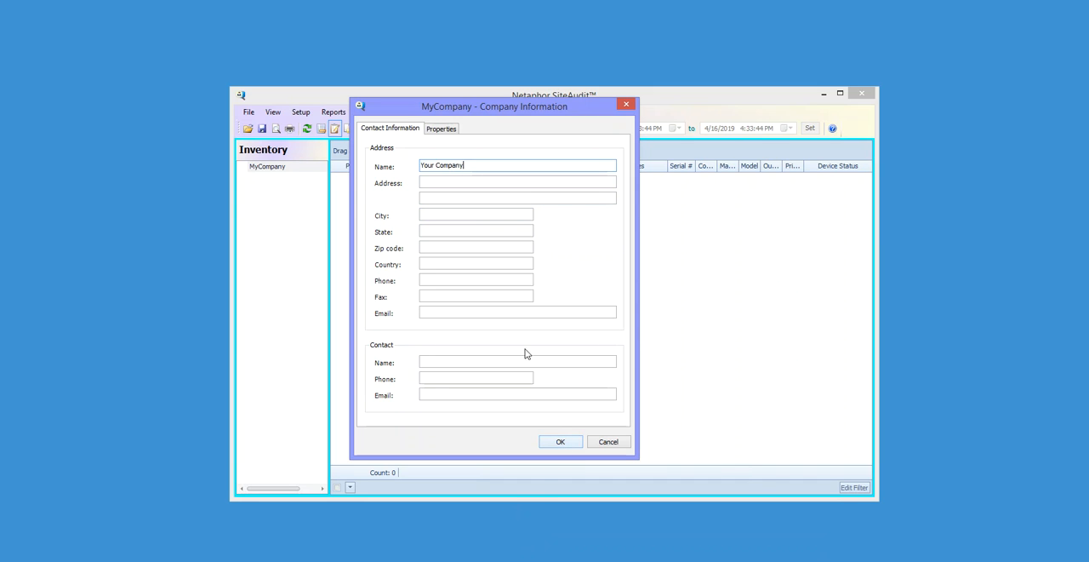
{"action": "left_click", "coordinate": [427, 180]}
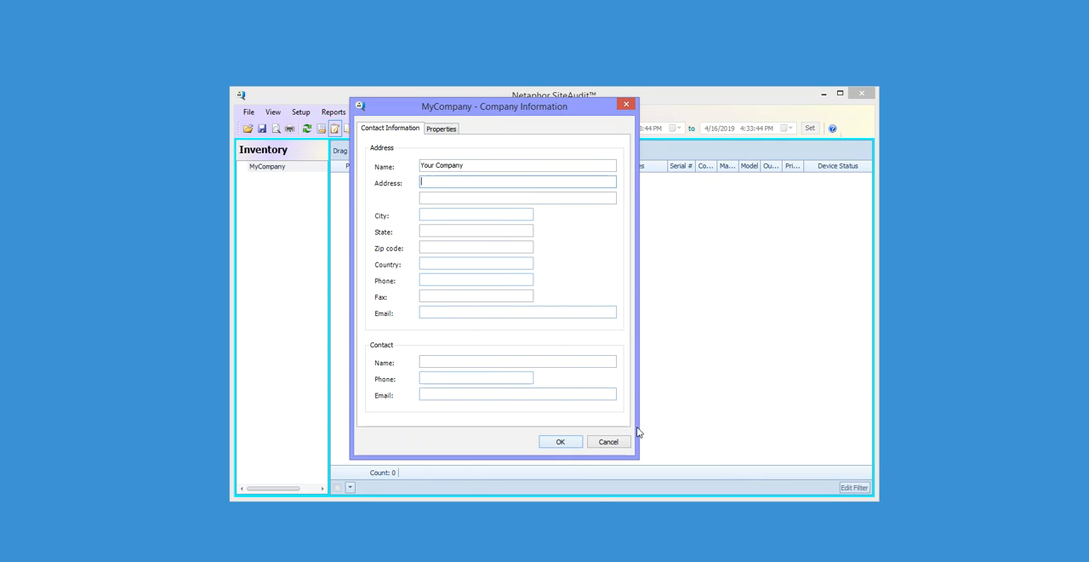
{"action": "left_click", "coordinate": [572, 442]}
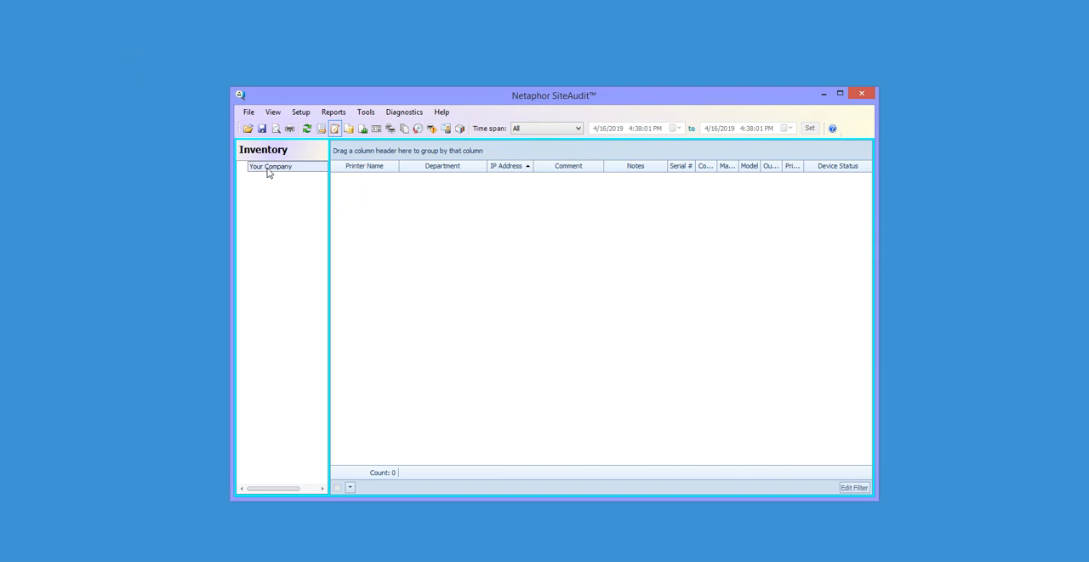
- Add four departments directly under Your Company in the company organization
{"action": "left_click", "coordinate": [302, 113]}
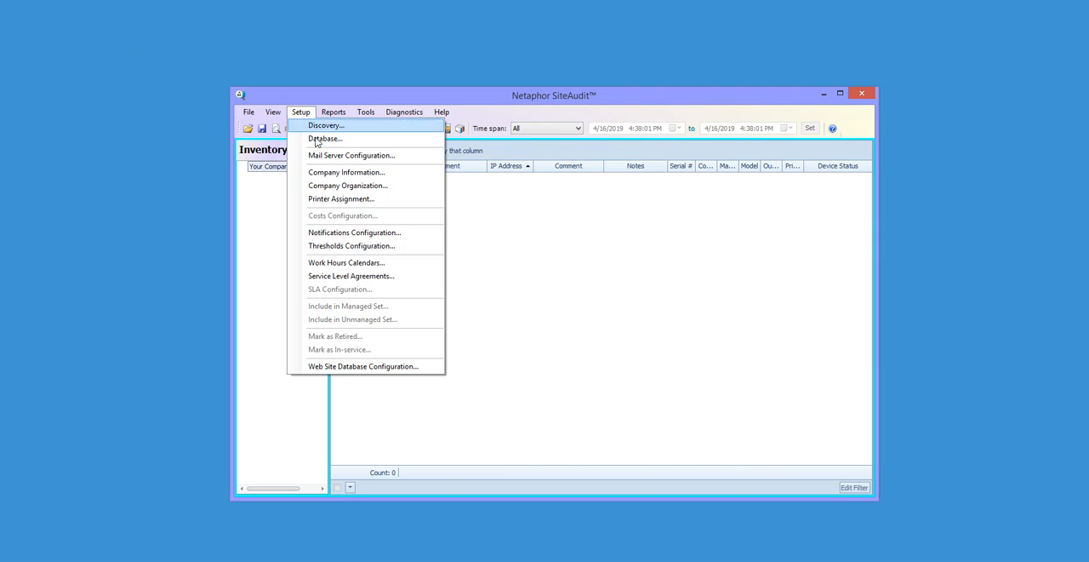
{"action": "left_click", "coordinate": [324, 189]}
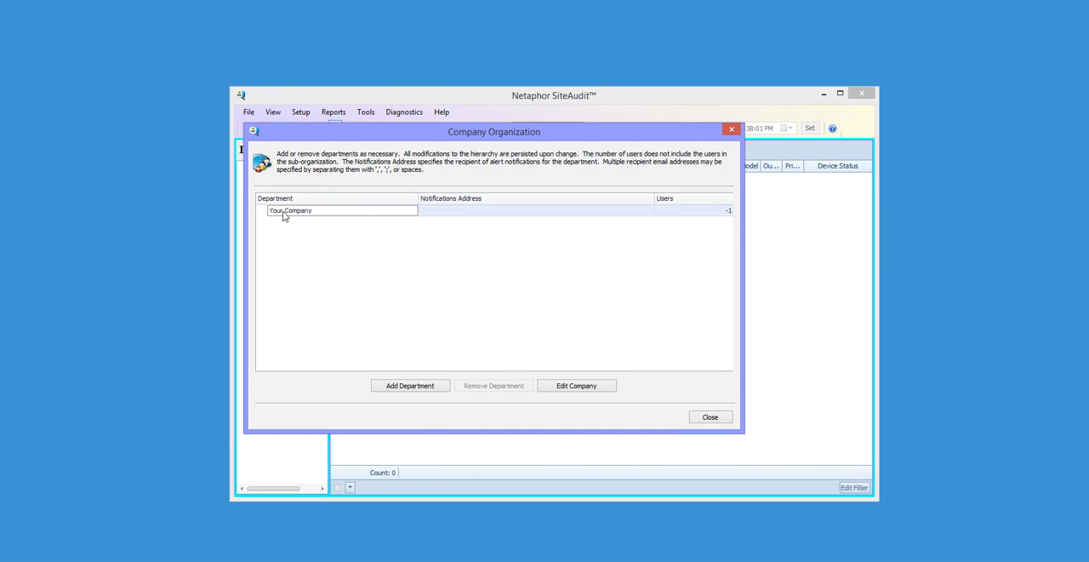
{"action": "left_click", "coordinate": [391, 388]}
{"action": "left_click", "coordinate": [390, 388]}
{"action": "left_click", "coordinate": [390, 388]}
{"action": "left_click", "coordinate": [391, 388]}
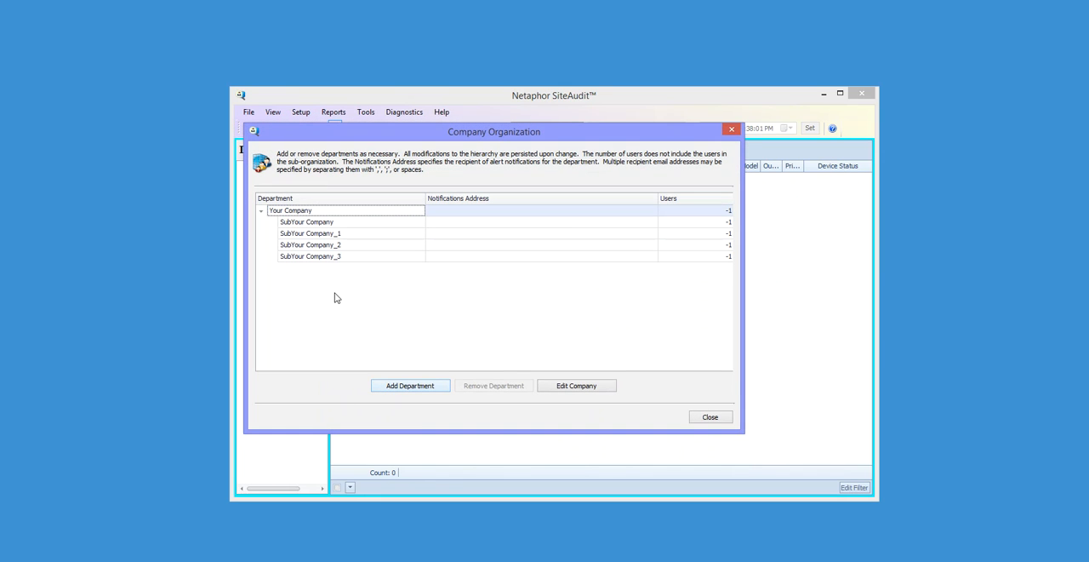
- Add three sub-departments each under SubYour Company_2 and SubYour Company_3, and close the organization setup
{"action": "left_click", "coordinate": [326, 246]}
{"action": "left_click", "coordinate": [391, 388]}
{"action": "left_click", "coordinate": [391, 388]}
{"action": "left_click", "coordinate": [391, 388]}
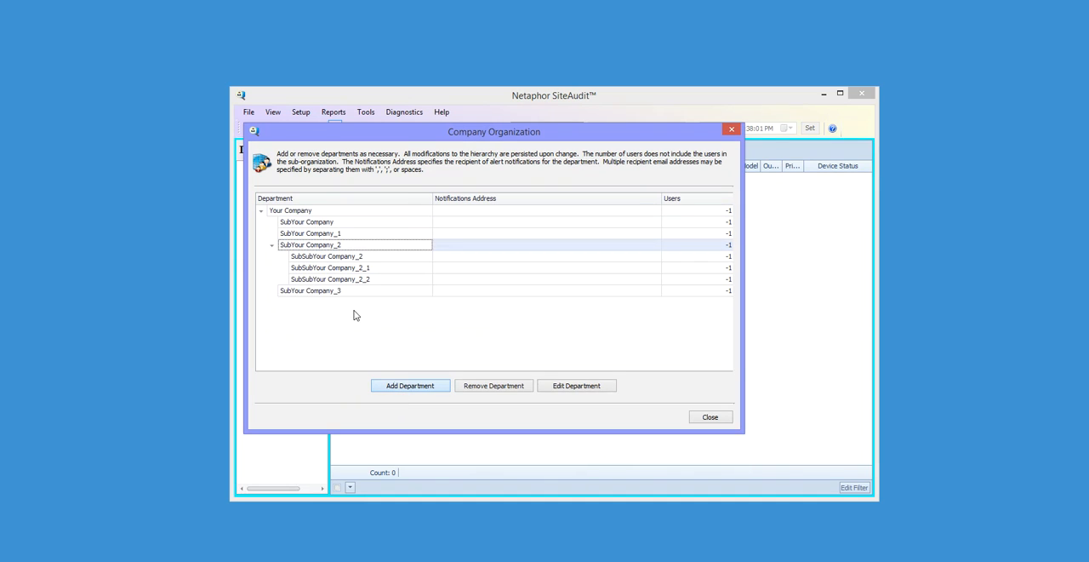
{"action": "left_click", "coordinate": [326, 293]}
{"action": "left_click", "coordinate": [407, 388]}
{"action": "left_click", "coordinate": [407, 388]}
{"action": "left_click", "coordinate": [407, 389]}
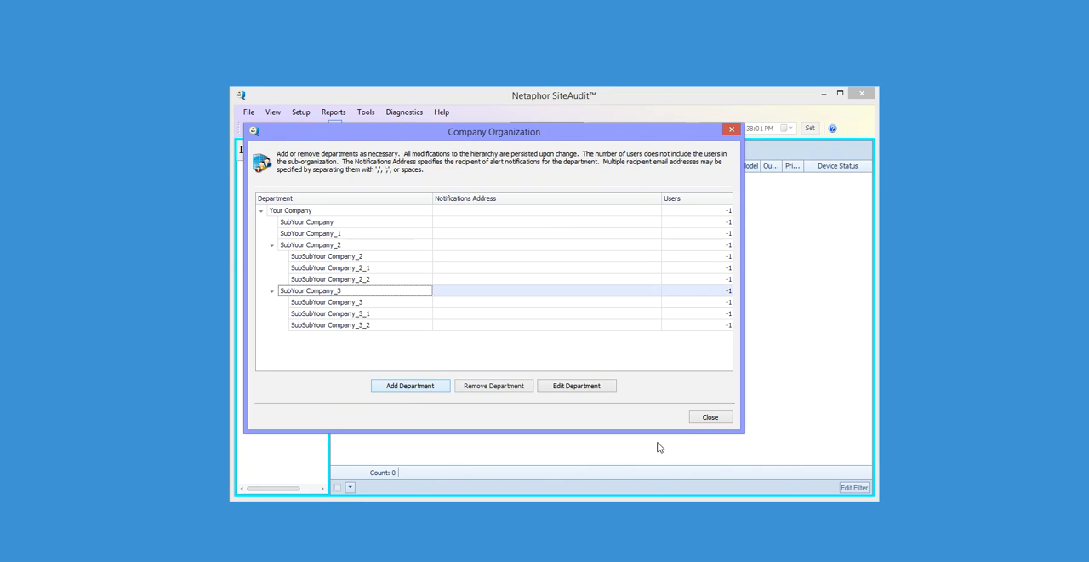
{"action": "left_click", "coordinate": [710, 417]}
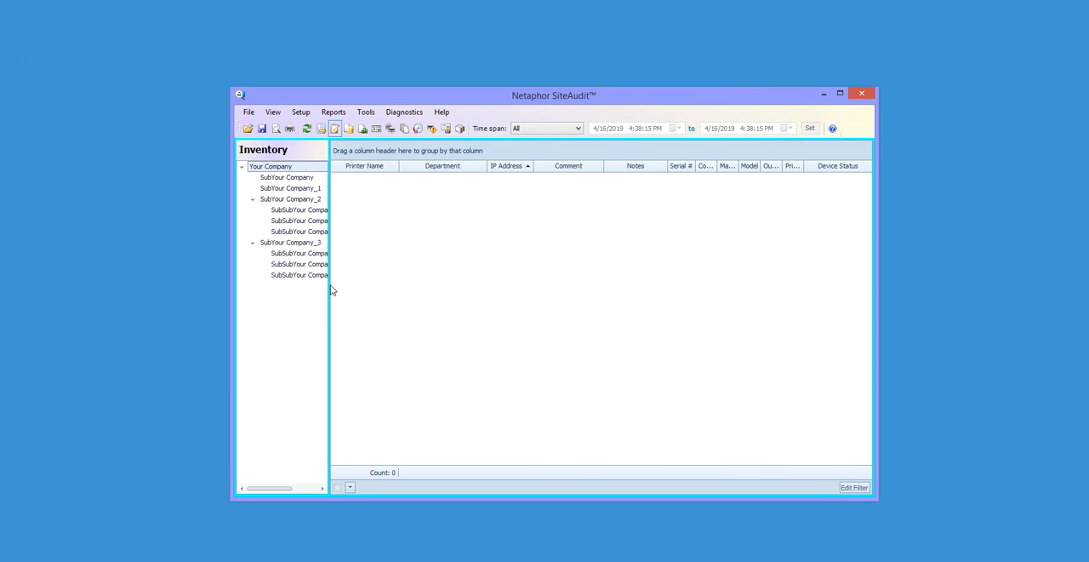
- Widen the Inventory pane to fit the department names and open the network assignments of SubYour Company_2
{"action": "left_click_drag", "start_coordinate": [328, 297], "coordinate": [370, 297]}
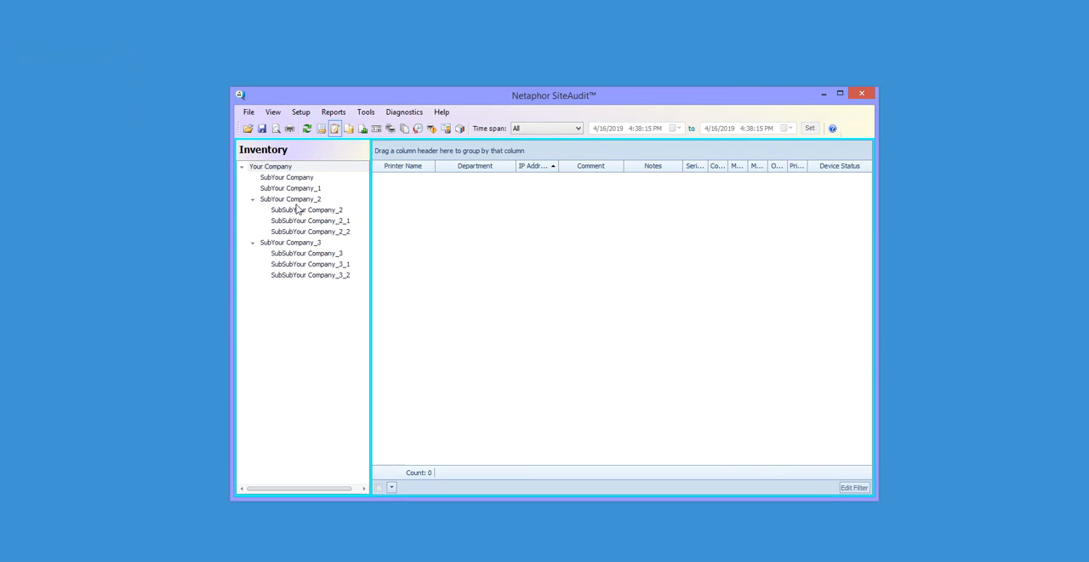
{"action": "right_click", "coordinate": [297, 203]}
{"action": "left_click", "coordinate": [332, 206]}
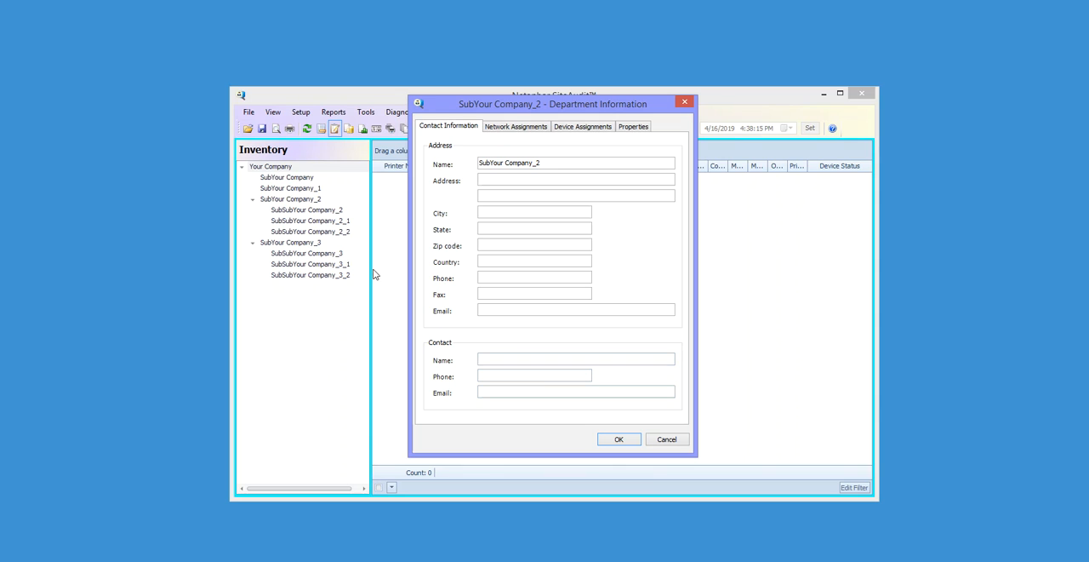
{"action": "left_click", "coordinate": [510, 126]}
{"action": "left_click", "coordinate": [565, 127]}
{"action": "left_click", "coordinate": [513, 128]}
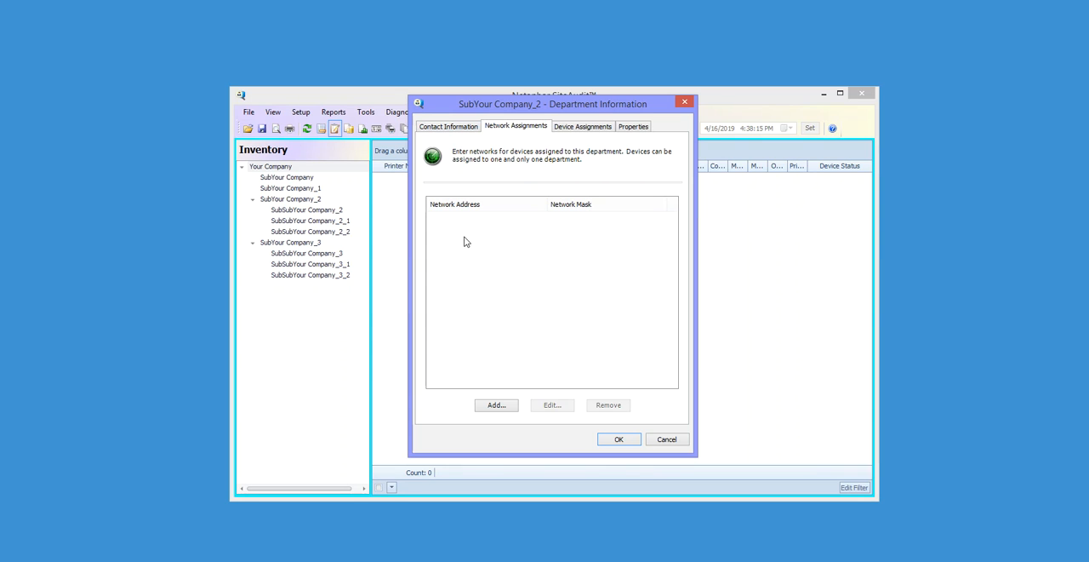
- Assign the network 10.0.0.0 with mask 255.255.255.0 to the department and save its information
{"action": "left_click", "coordinate": [507, 405]}
{"action": "type", "text": "10.0.0.0"}
{"action": "key", "text": "Tab"}
{"action": "type", "text": "255.255.255.0"}
{"action": "left_click", "coordinate": [532, 302]}
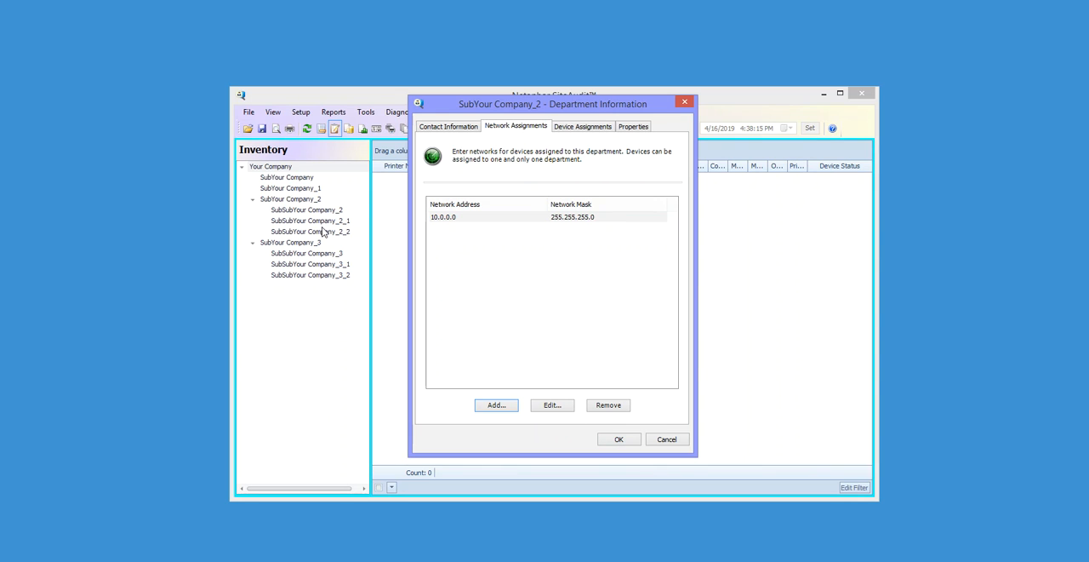
{"action": "left_click", "coordinate": [619, 440]}
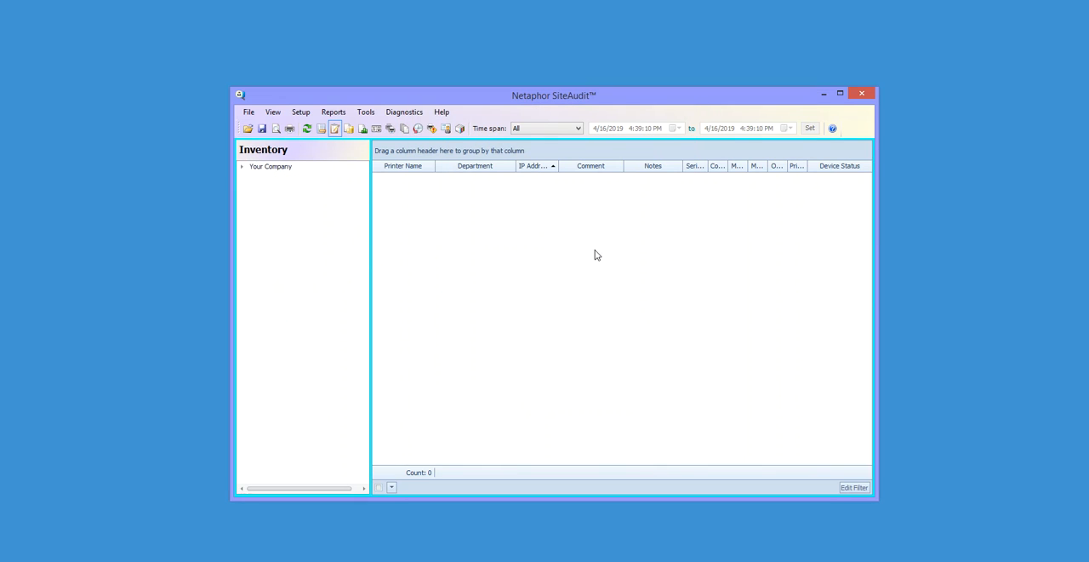
- Expand the company tree and review the inventory of the company and several departments, plus the available time spans
{"action": "left_click", "coordinate": [242, 166]}
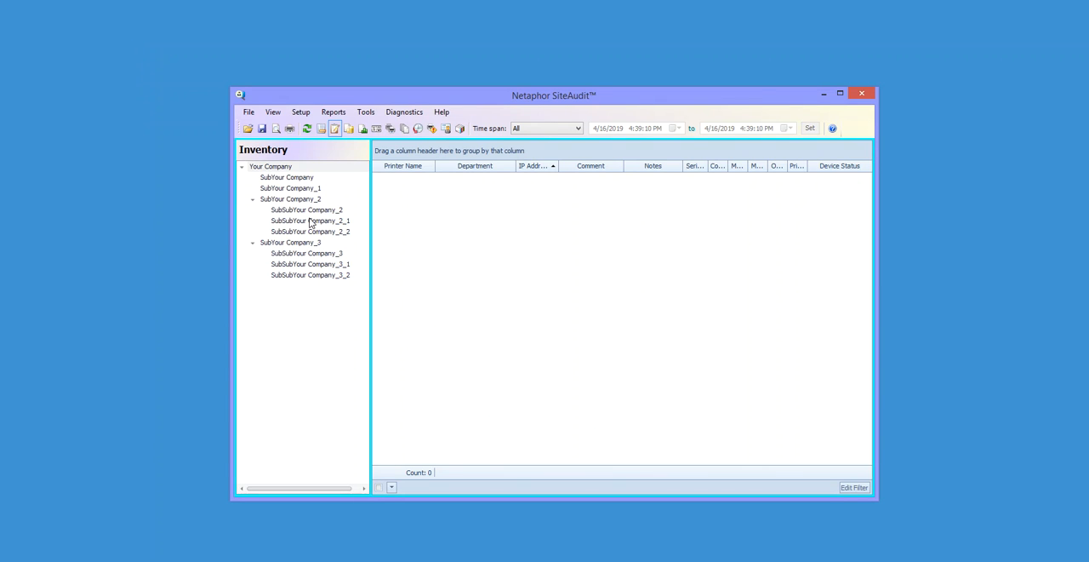
{"action": "left_click", "coordinate": [304, 201]}
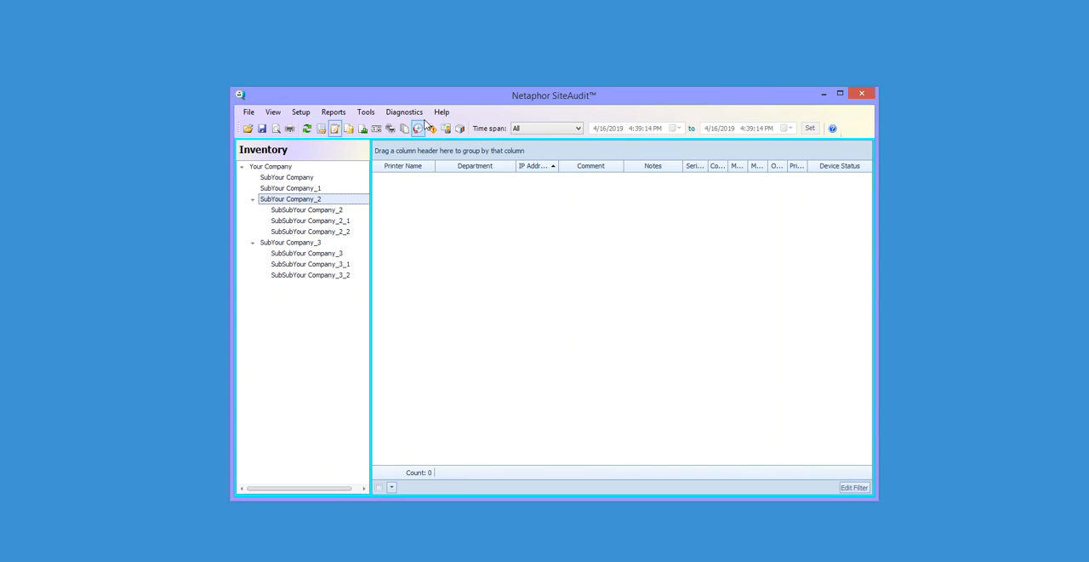
{"action": "left_click_drag", "start_coordinate": [421, 99], "coordinate": [375, 86]}
{"action": "left_click", "coordinate": [234, 155]}
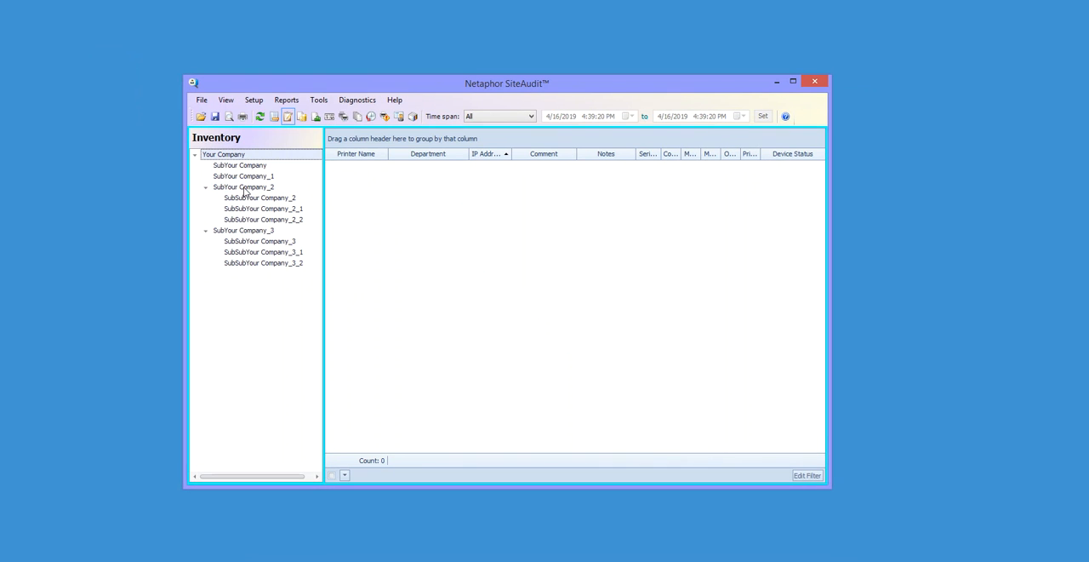
{"action": "left_click", "coordinate": [245, 187]}
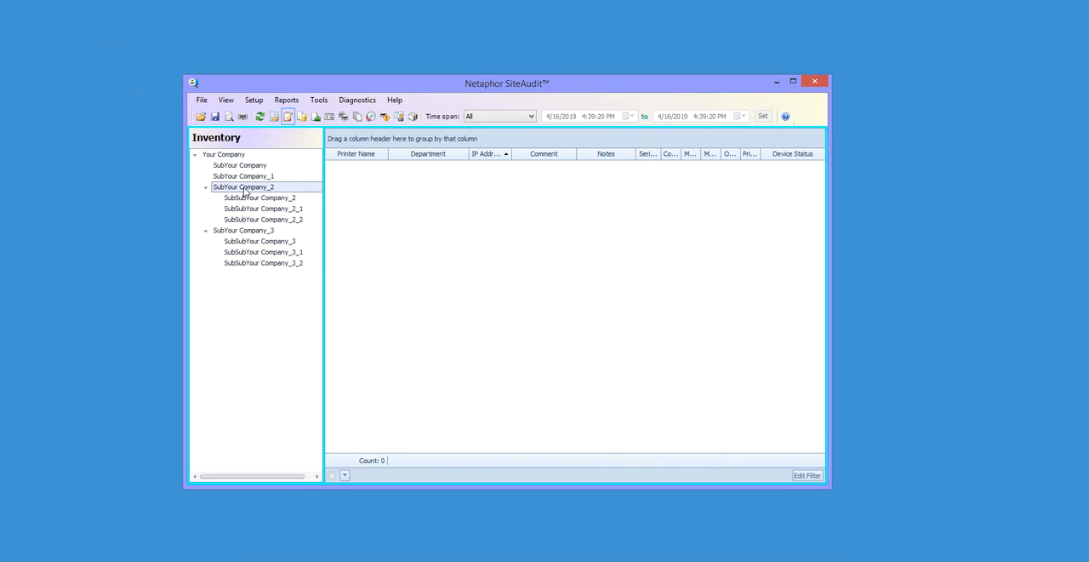
{"action": "left_click", "coordinate": [258, 244]}
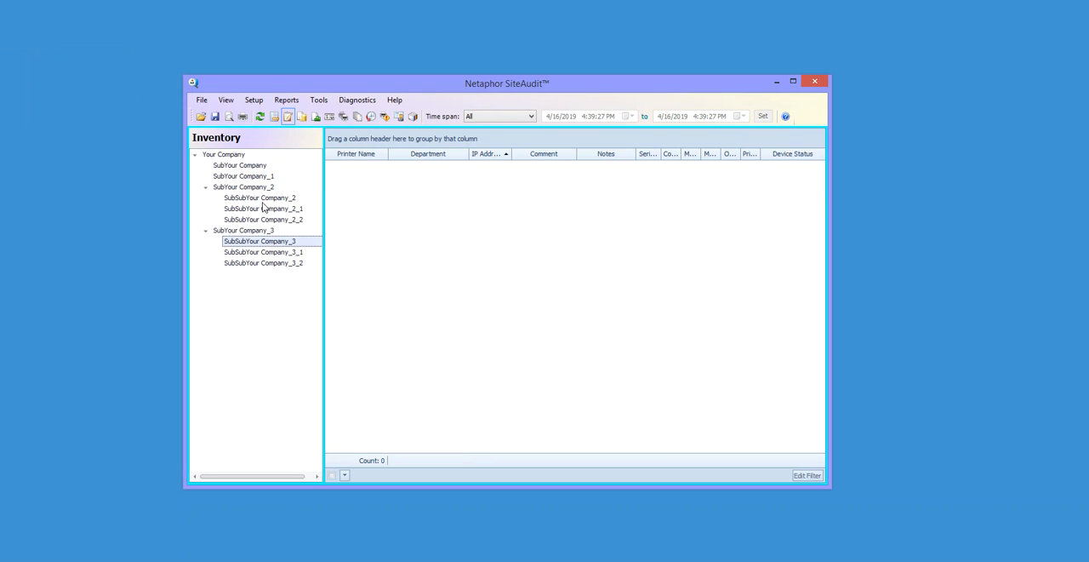
{"action": "left_click", "coordinate": [238, 177]}
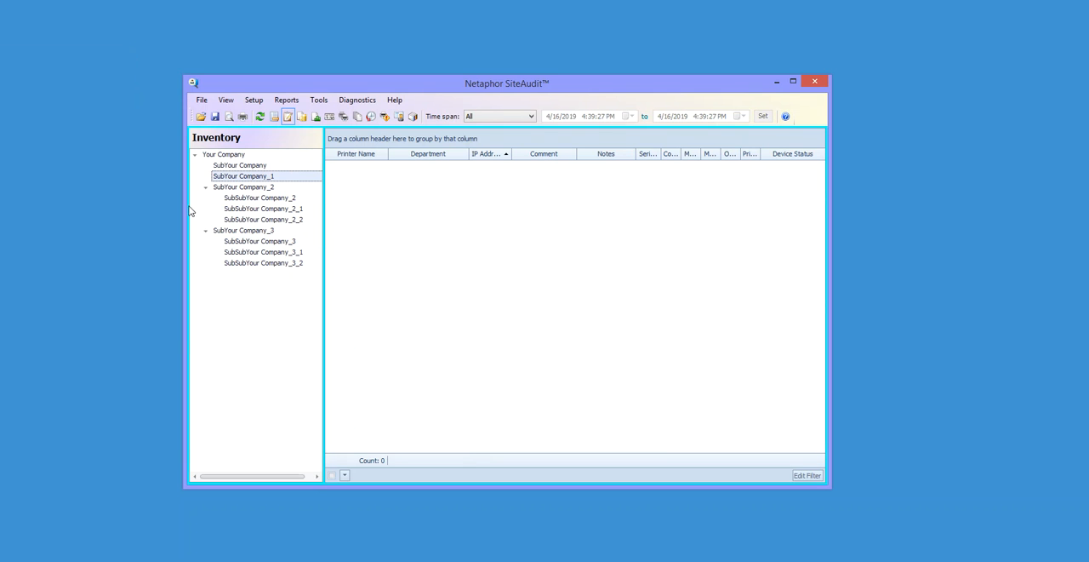
{"action": "left_click", "coordinate": [531, 118]}
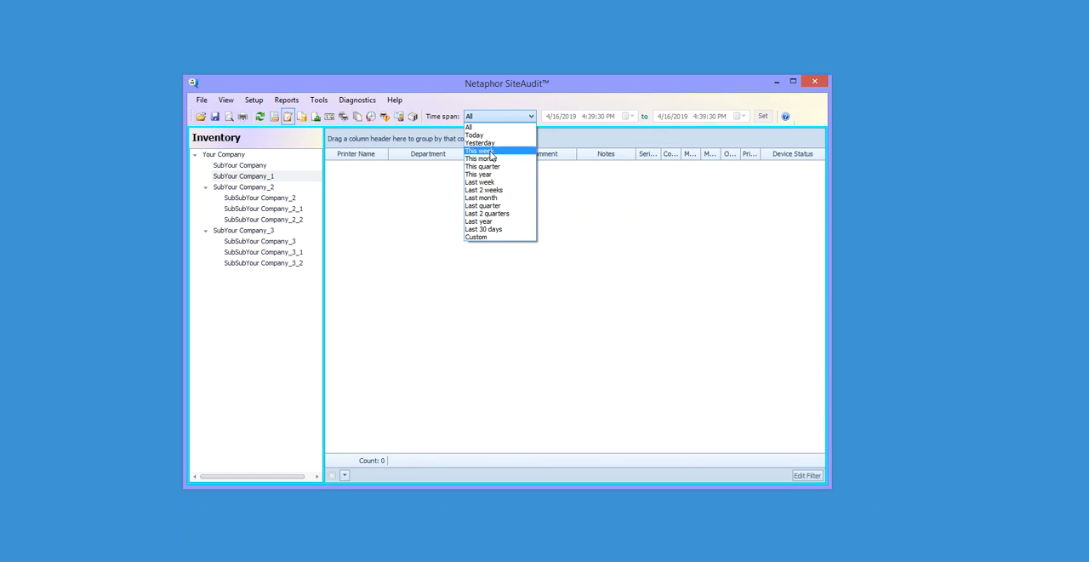
{"action": "left_click", "coordinate": [393, 283]}
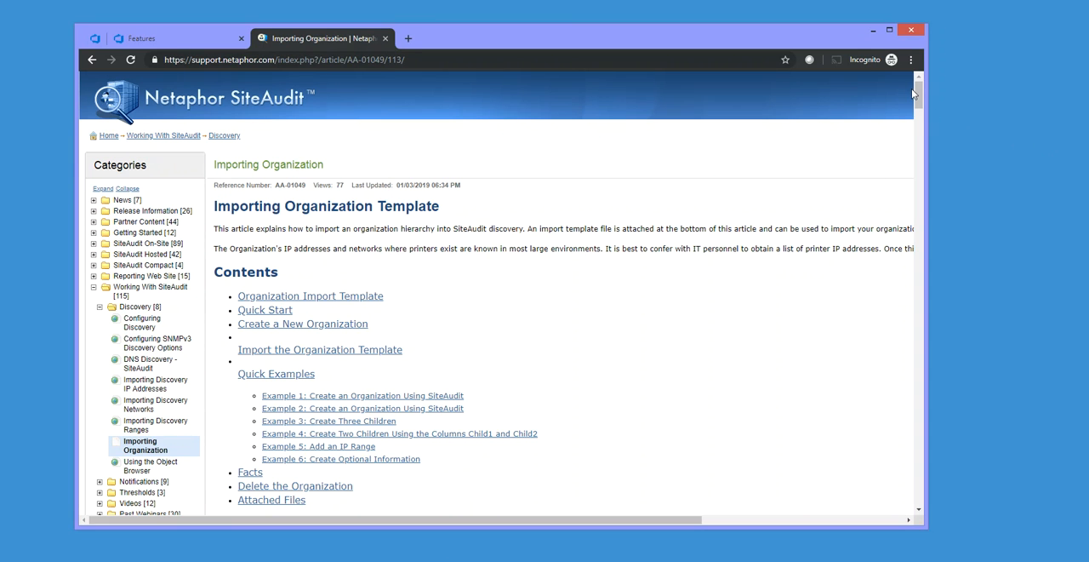
- Read the Importing Organization article down to the instructions for importing Organization.xml, and put the browser away
{"action": "left_click_drag", "start_coordinate": [916, 86], "coordinate": [896, 195]}
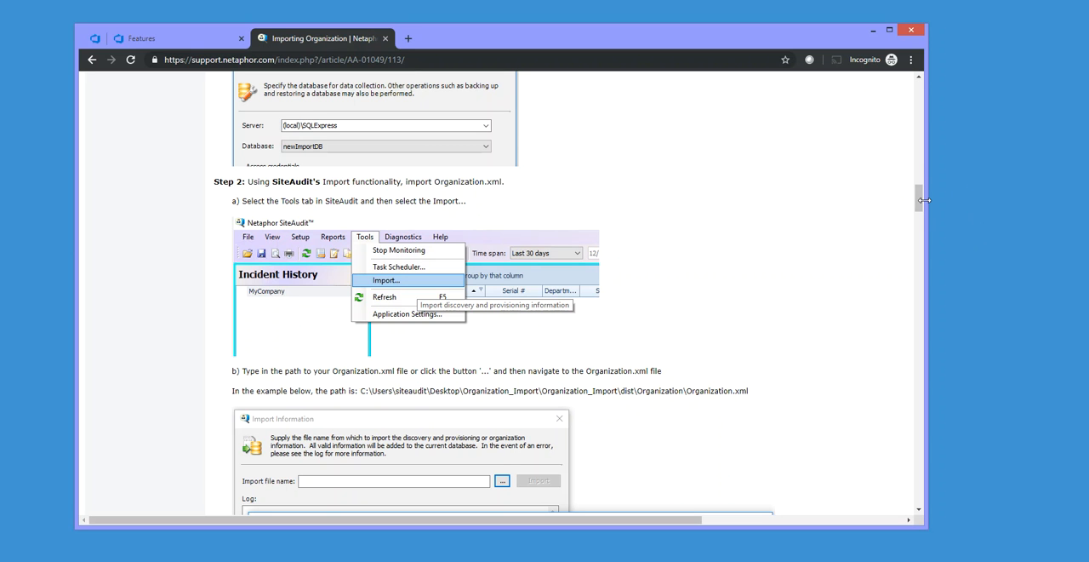
{"action": "left_click", "coordinate": [872, 34]}
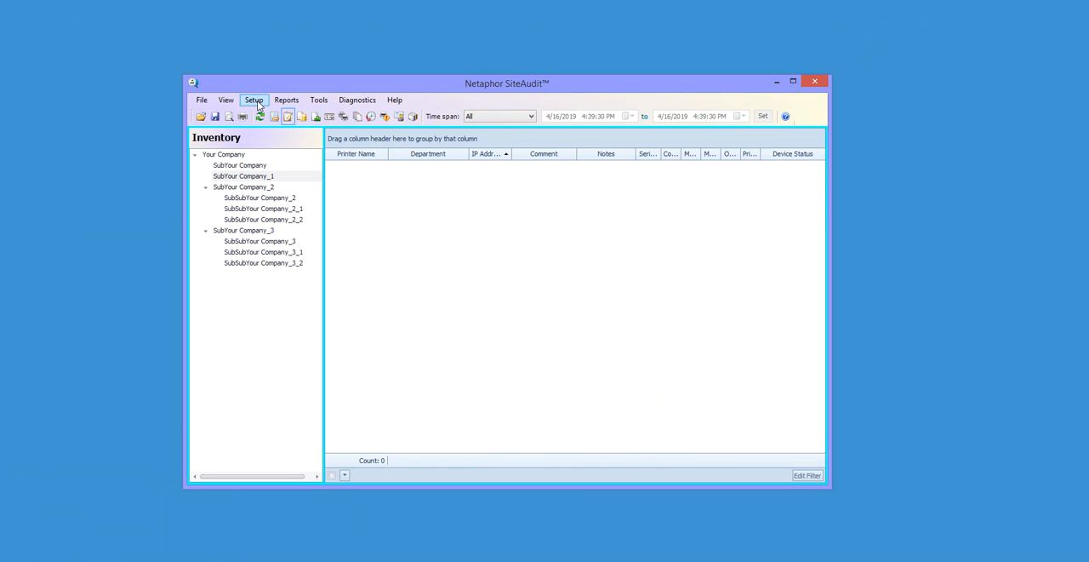
- Review the networks and devices listed in the discovery configuration, leaving without changes
{"action": "left_click", "coordinate": [254, 100]}
{"action": "left_click", "coordinate": [274, 110]}
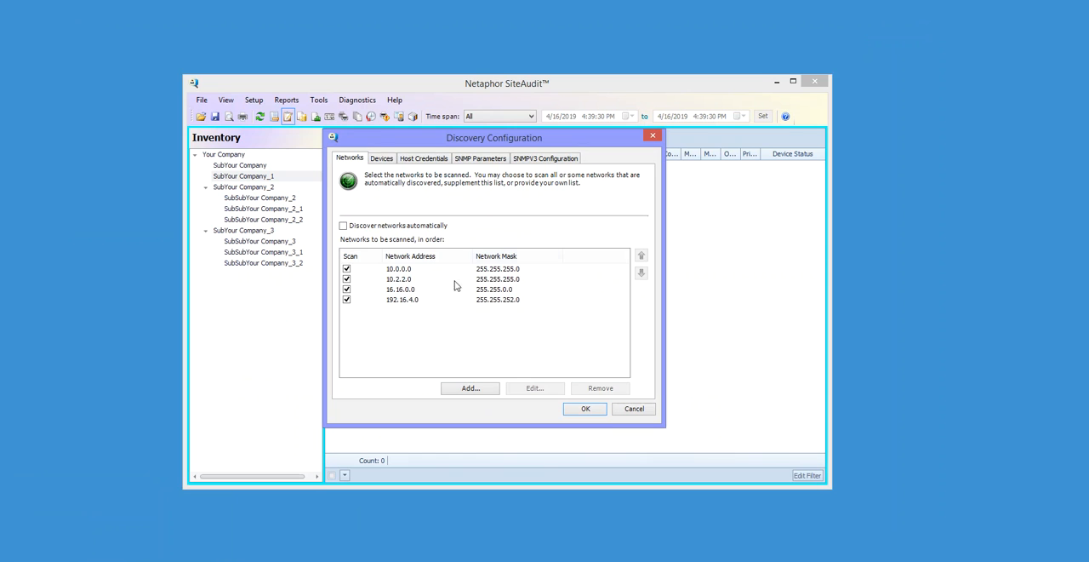
{"action": "left_click", "coordinate": [389, 159]}
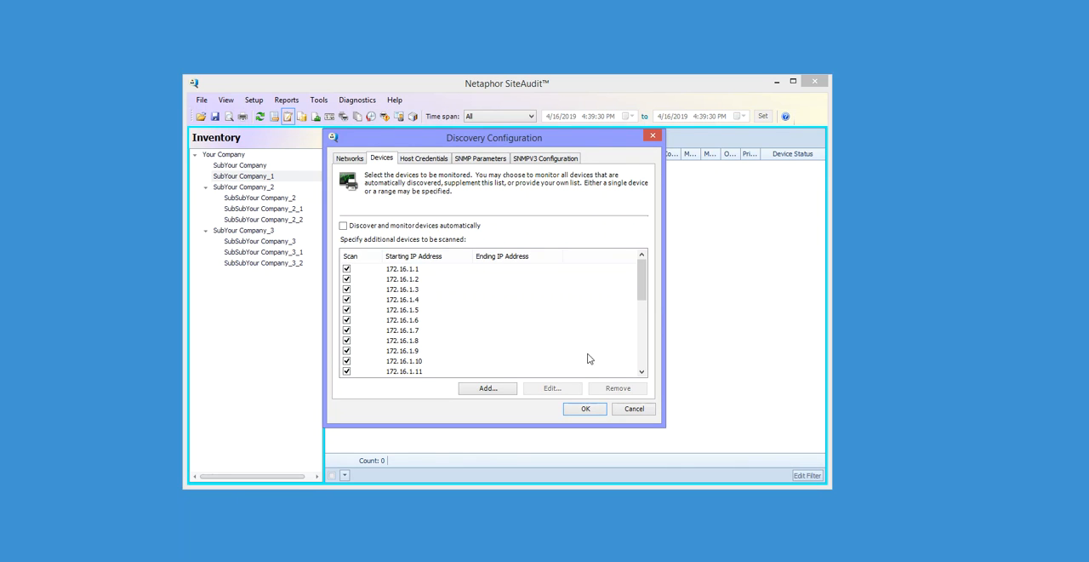
{"action": "left_click", "coordinate": [634, 410]}
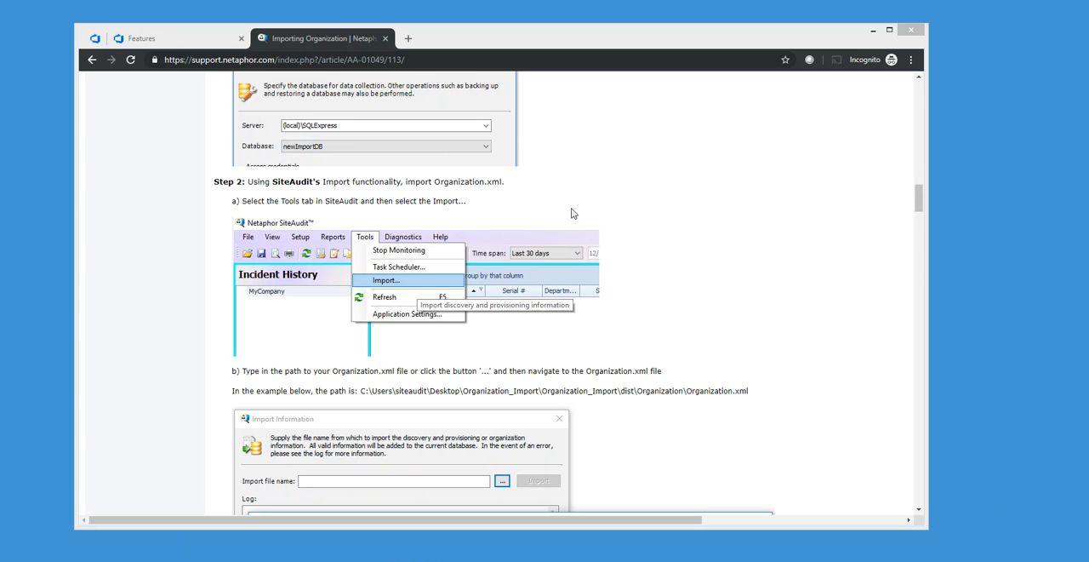
- Find the article's attached template in the browser, and open Organization_Import_Template.csv from New folder in Excel
{"action": "left_click_drag", "start_coordinate": [917, 197], "coordinate": [883, 508]}
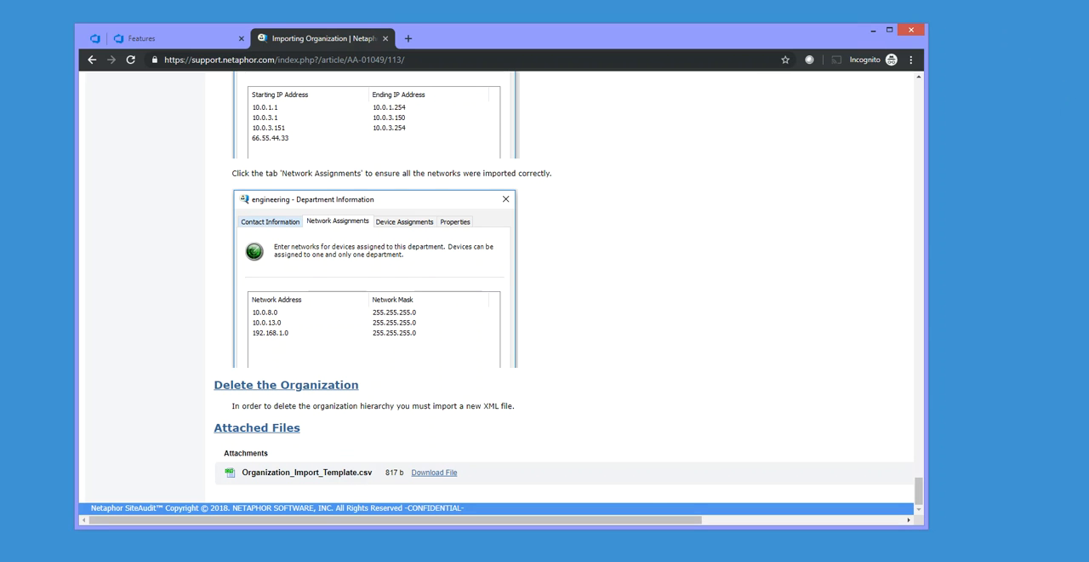
{"action": "left_click", "coordinate": [193, 557]}
{"action": "left_click", "coordinate": [872, 31]}
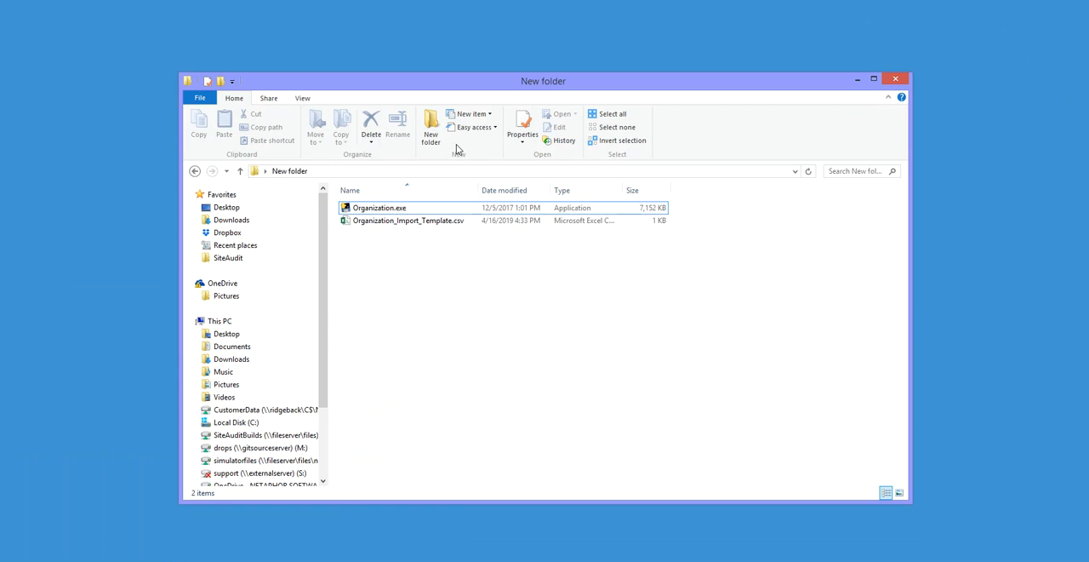
{"action": "left_click", "coordinate": [372, 225]}
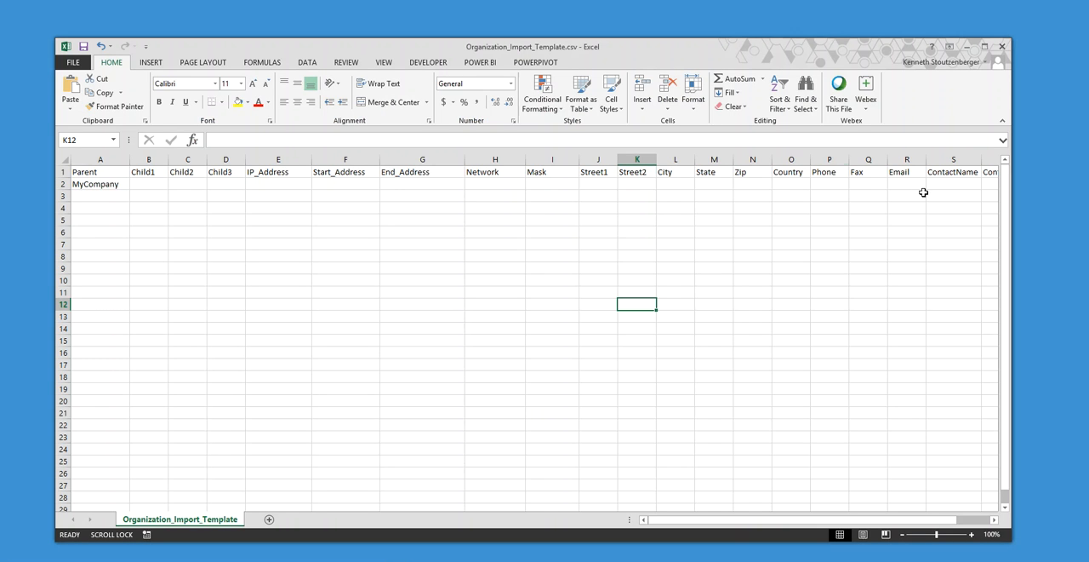
- Examine the template's row 1 column headers, including the address and contact fields, and switch back to SiteAudit
{"action": "left_click", "coordinate": [62, 172]}
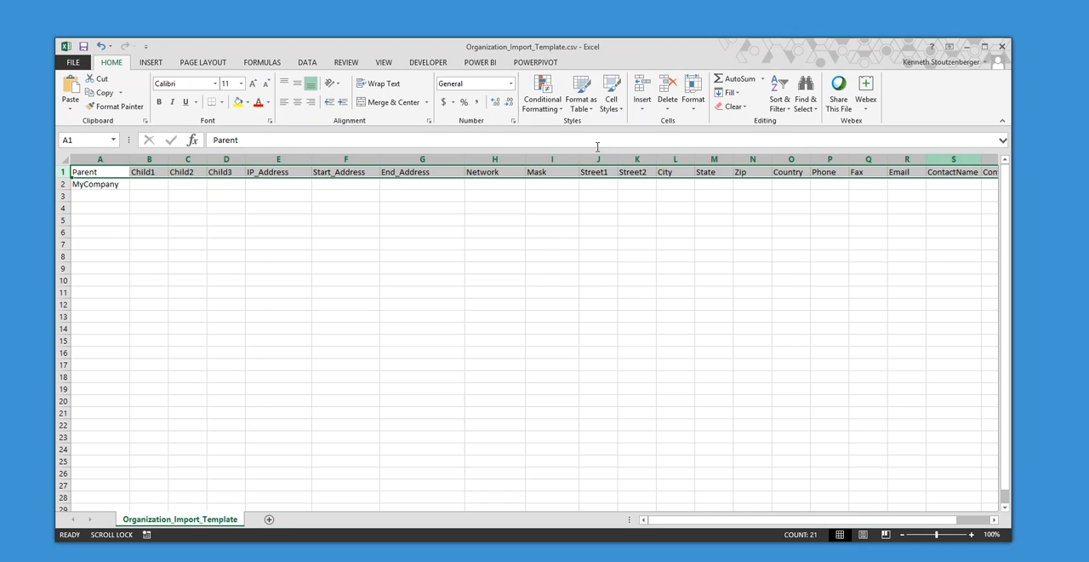
{"action": "left_click_drag", "start_coordinate": [713, 522], "coordinate": [722, 522]}
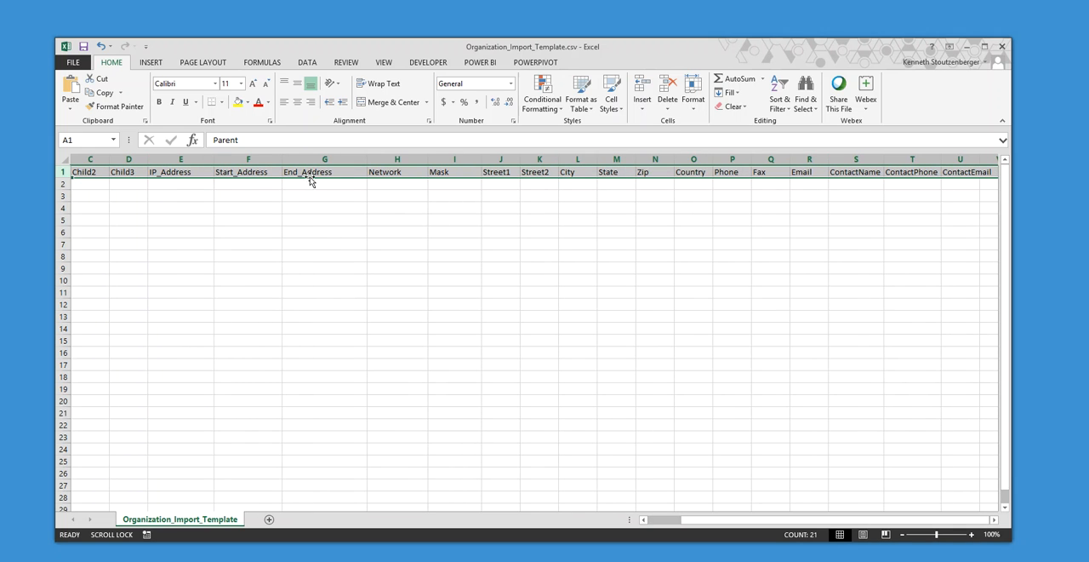
{"action": "left_click", "coordinate": [503, 170]}
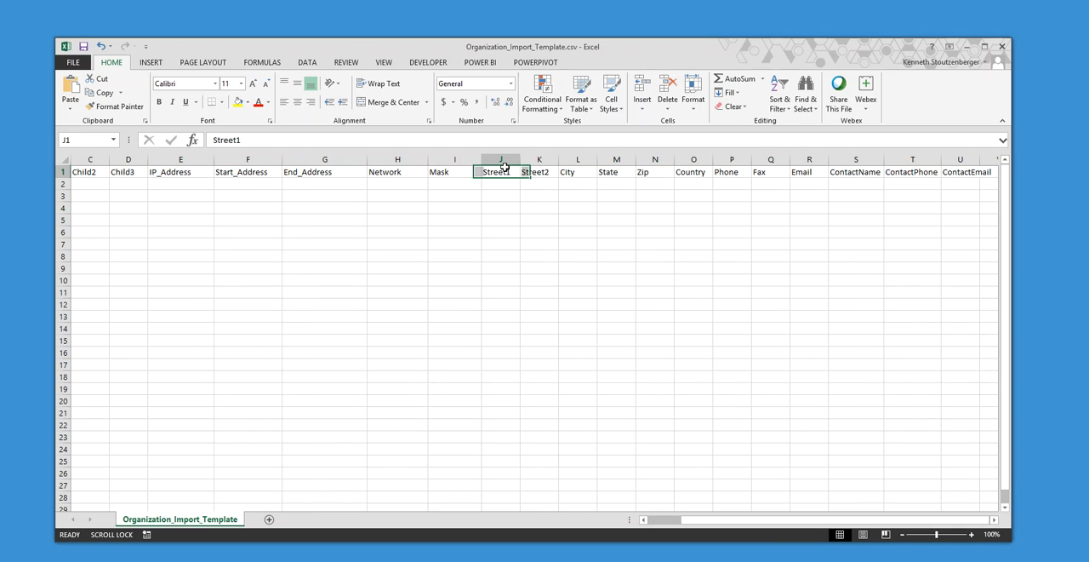
{"action": "left_click", "coordinate": [720, 174]}
{"action": "left_click", "coordinate": [841, 173]}
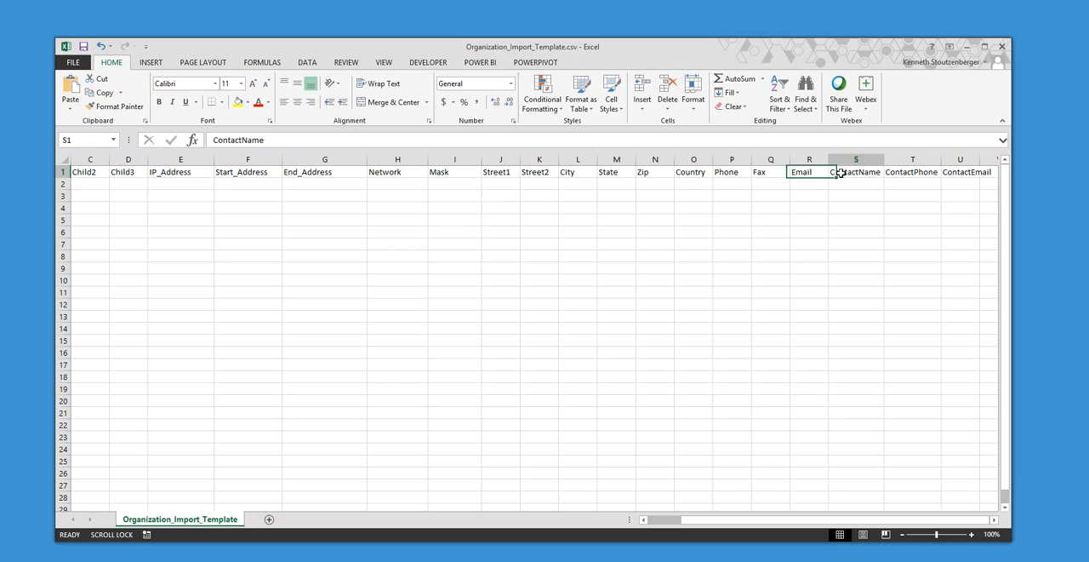
{"action": "key", "text": "alt+Tab"}
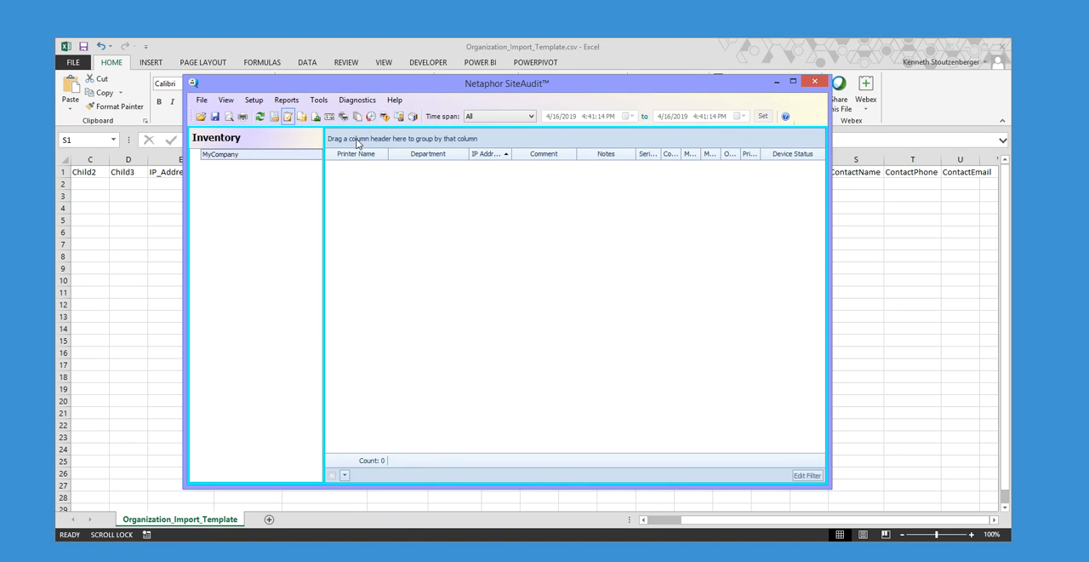
- Review the address and contact fields in MyCompany's Company Information, leave without changes, and return to the Excel template
{"action": "right_click", "coordinate": [233, 155]}
{"action": "left_click", "coordinate": [277, 165]}
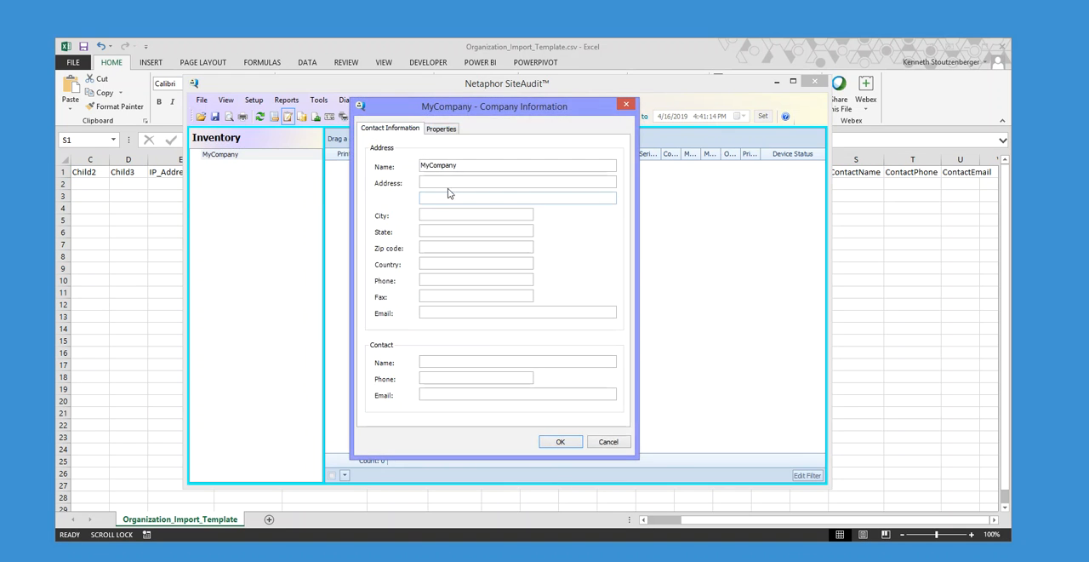
{"action": "left_click", "coordinate": [427, 380]}
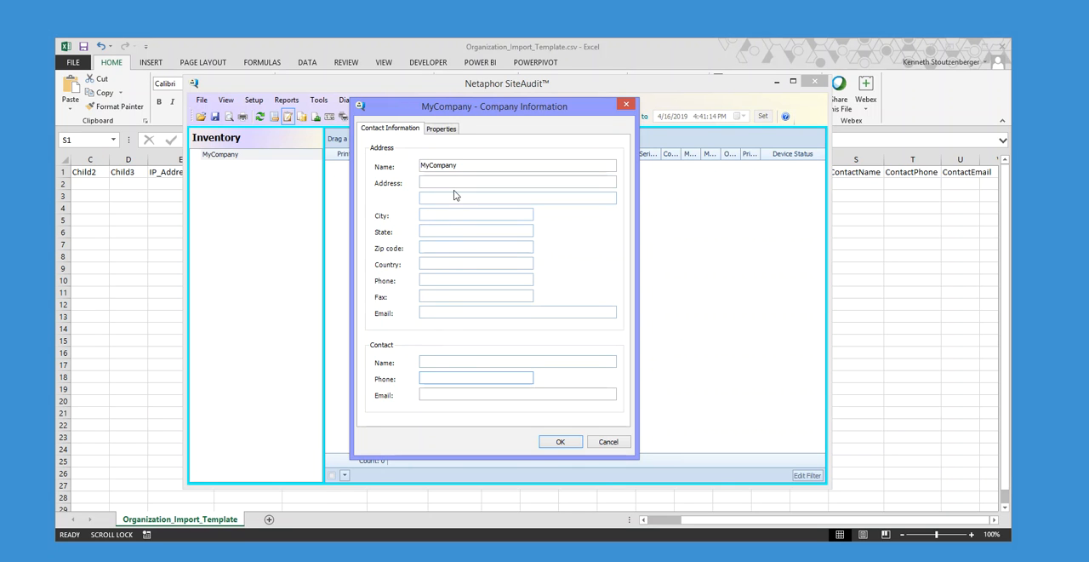
{"action": "left_click", "coordinate": [607, 443]}
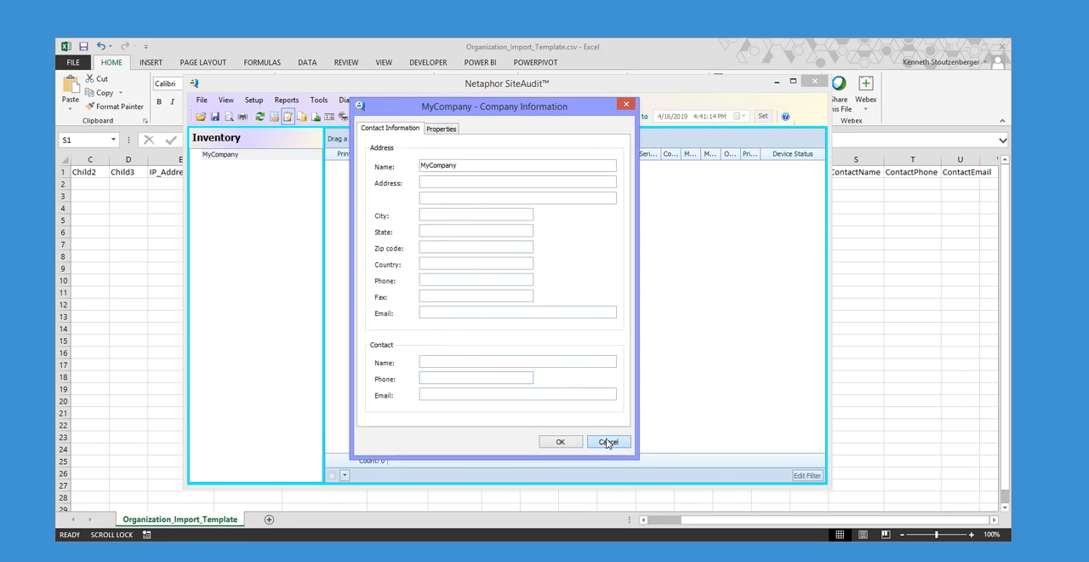
{"action": "left_click", "coordinate": [777, 82]}
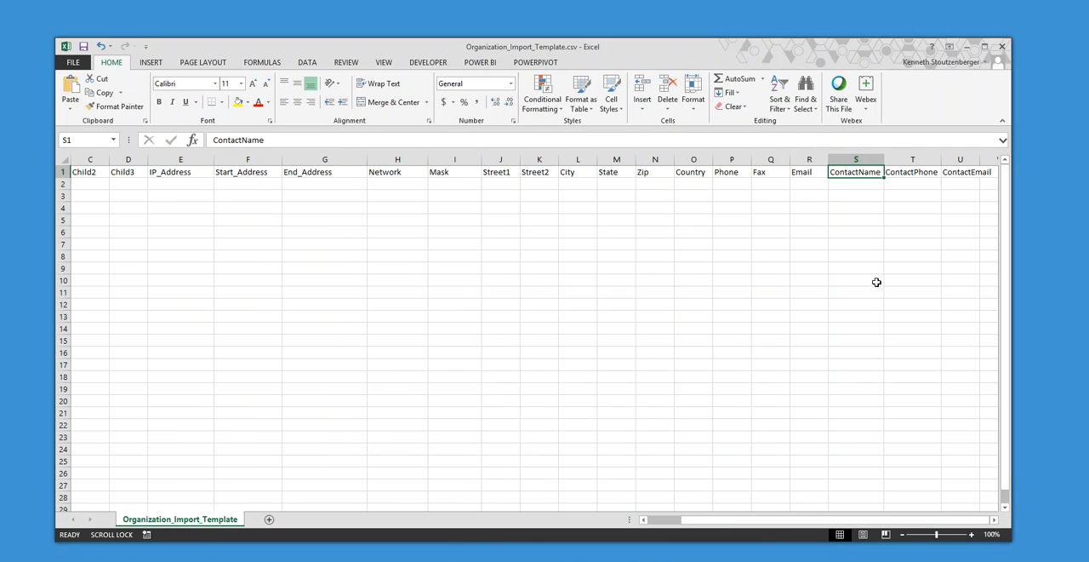
- Enter "Your Company" as the Parent in A2 and fill it down through A6
{"action": "left_click_drag", "start_coordinate": [700, 521], "coordinate": [663, 521]}
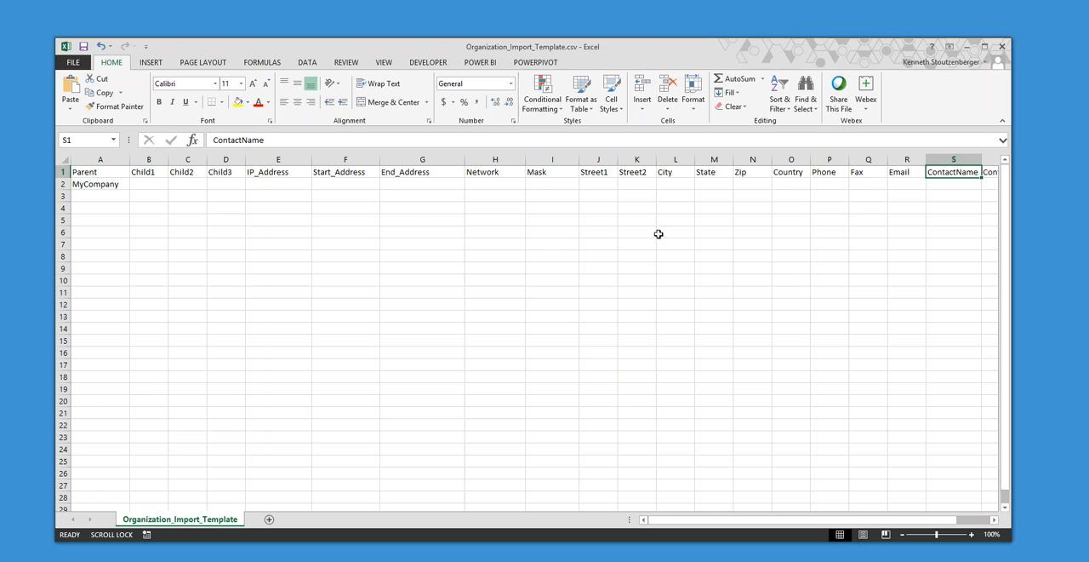
{"action": "left_click", "coordinate": [91, 185]}
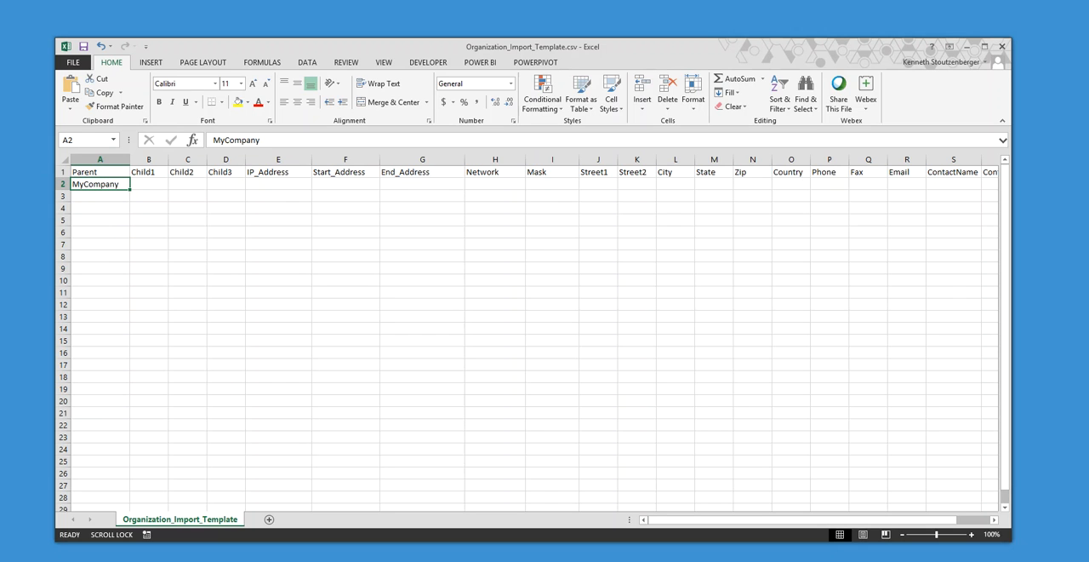
{"action": "type", "text": "Your Comp"}
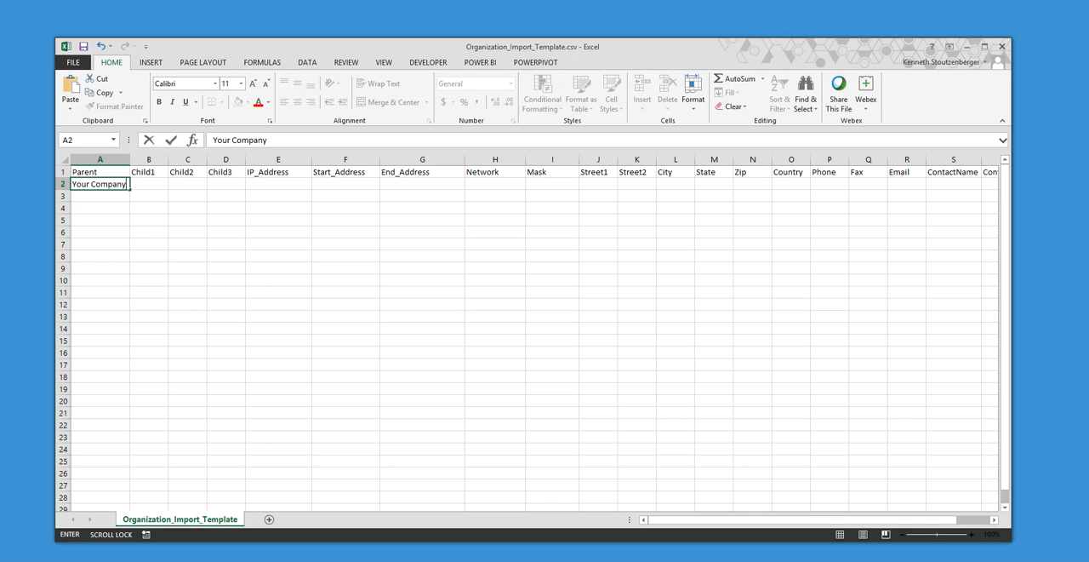
{"action": "left_click", "coordinate": [146, 186]}
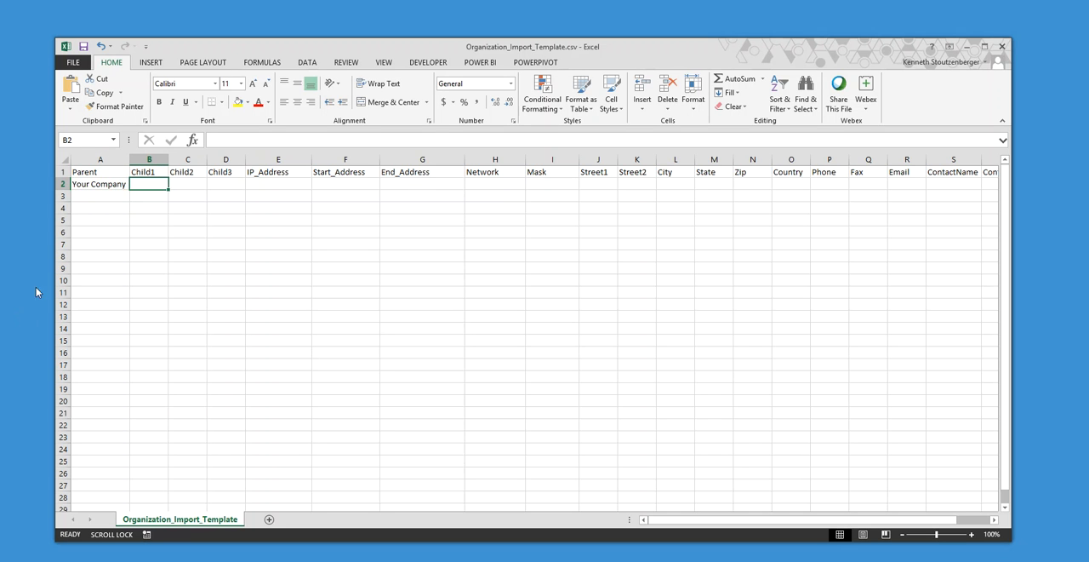
{"action": "left_click", "coordinate": [101, 184]}
{"action": "left_click_drag", "start_coordinate": [131, 187], "coordinate": [129, 236]}
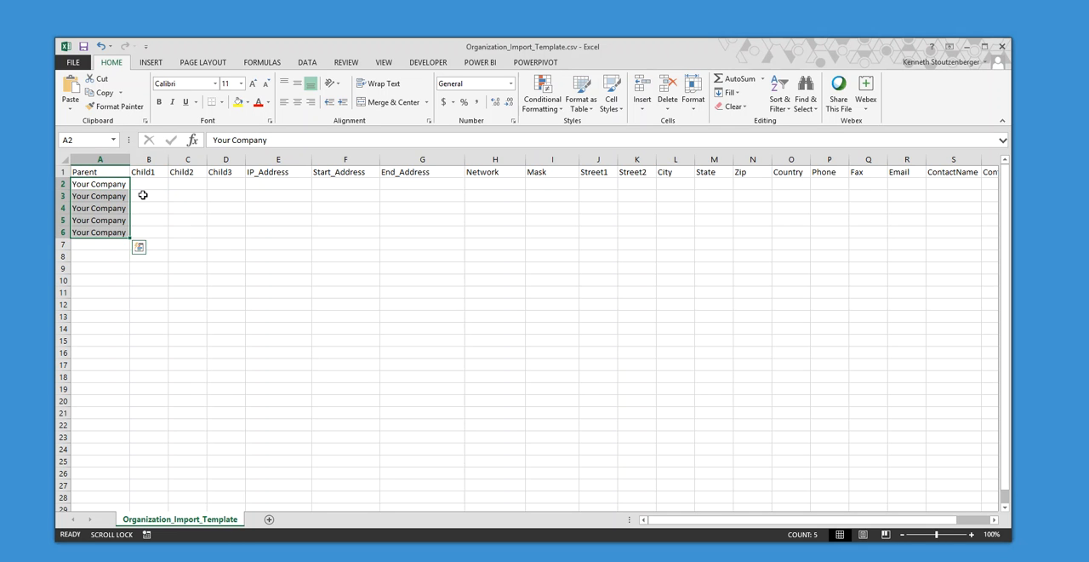
- Enter Department1, Finance, Accounting and Engineering in the Child1 column, cells B3 to B6
{"action": "left_click", "coordinate": [143, 195]}
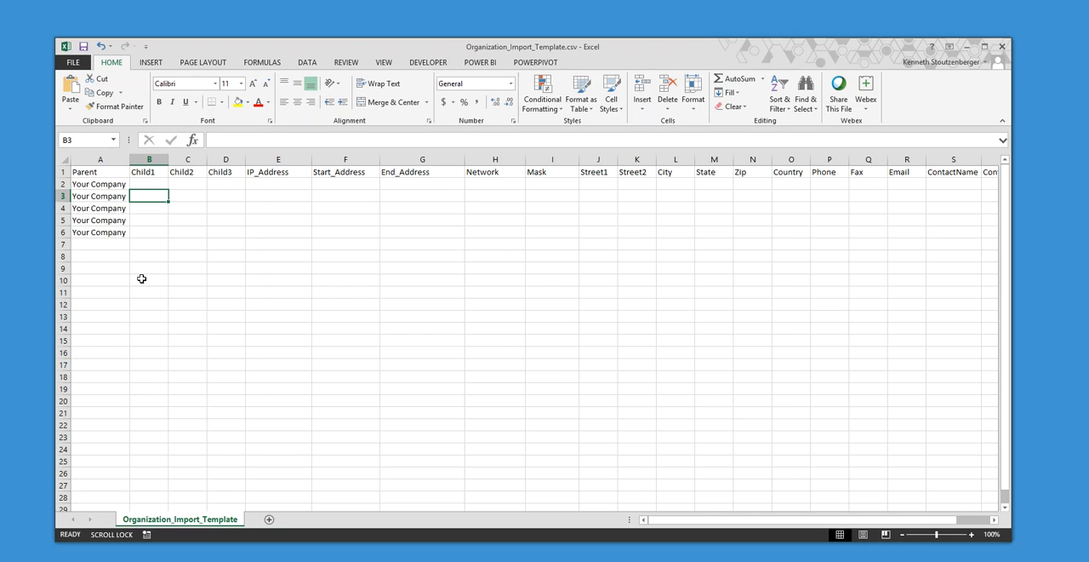
{"action": "type", "text": "Department1"}
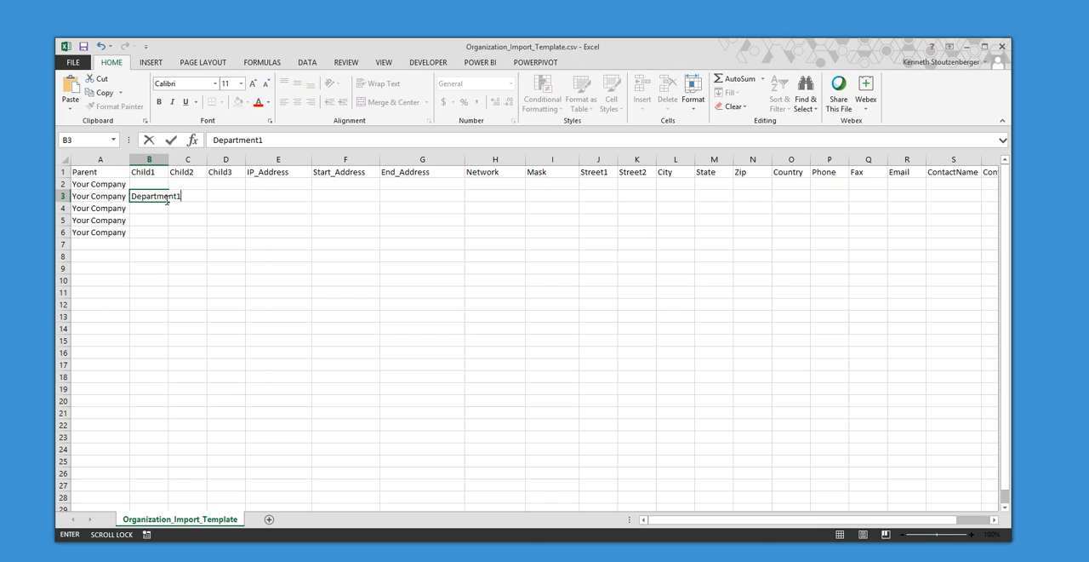
{"action": "left_click", "coordinate": [157, 206]}
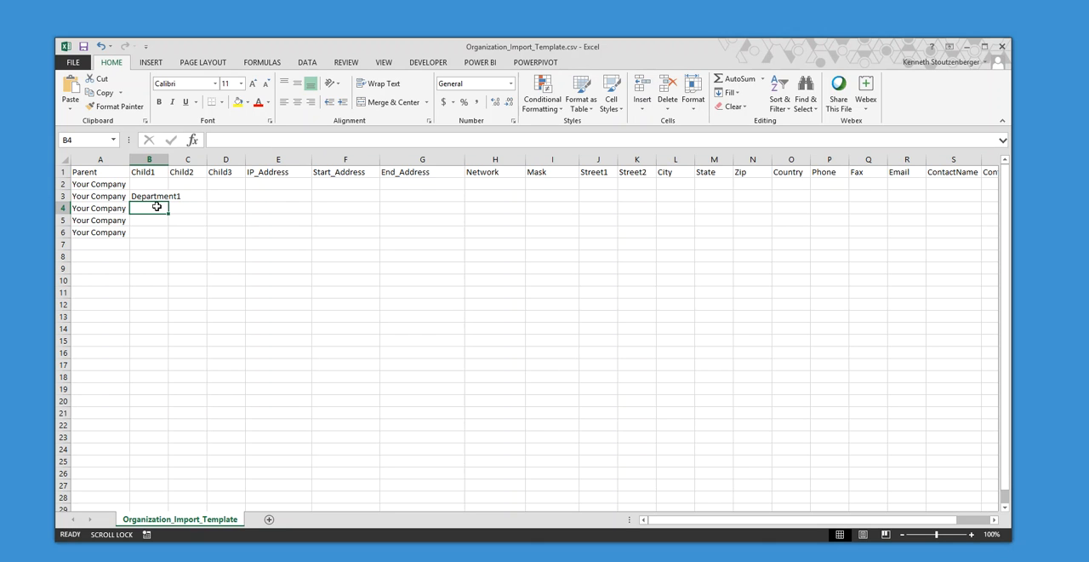
{"action": "type", "text": "Finance"}
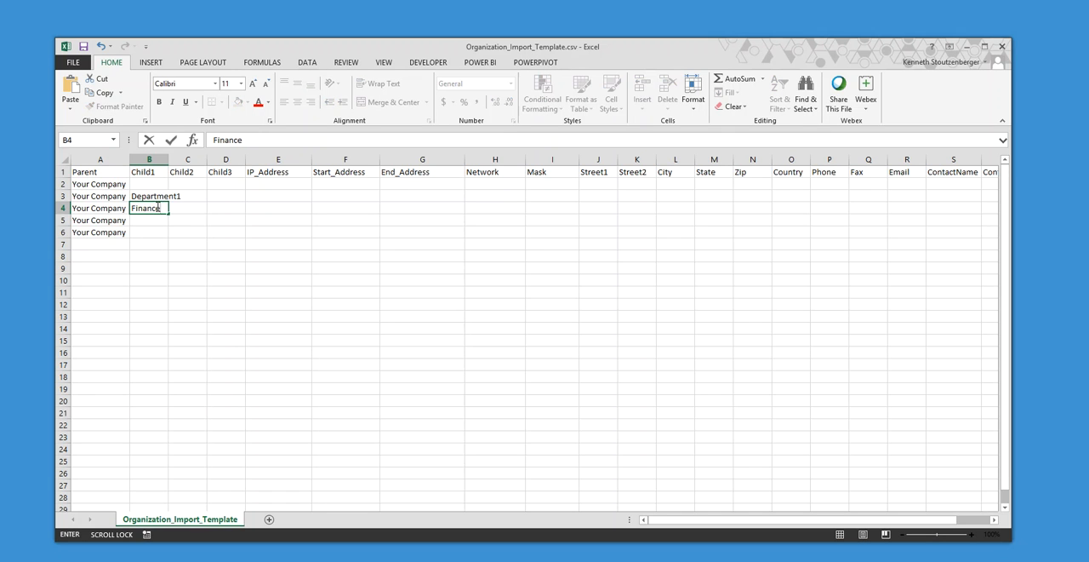
{"action": "left_click", "coordinate": [163, 220]}
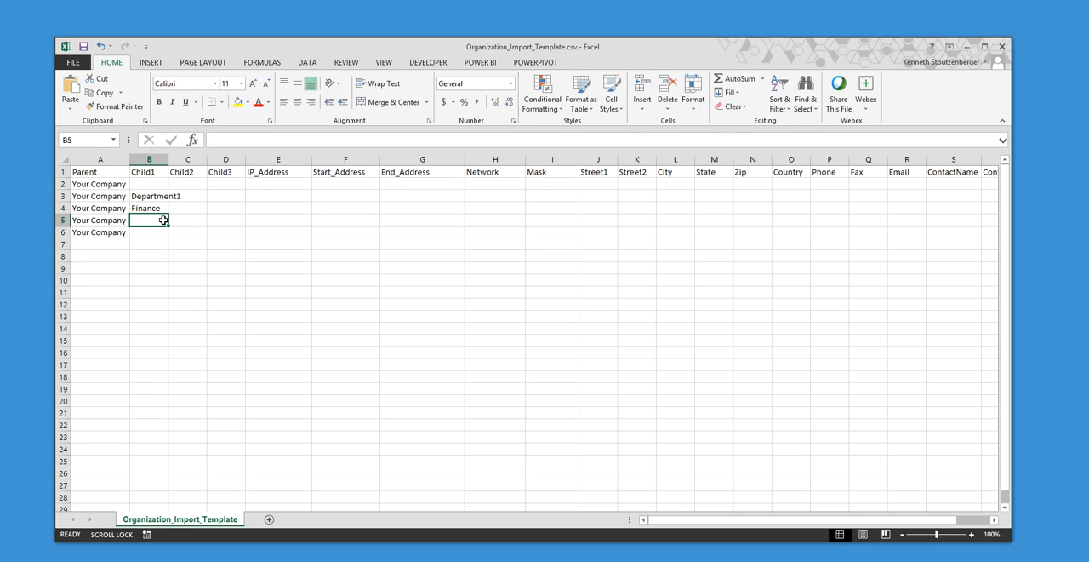
{"action": "type", "text": "Accounting"}
{"action": "scroll", "coordinate": [163, 220], "scroll_direction": "down", "scroll_amount": 1}
{"action": "scroll", "coordinate": [163, 220], "scroll_direction": "down", "scroll_amount": 1}
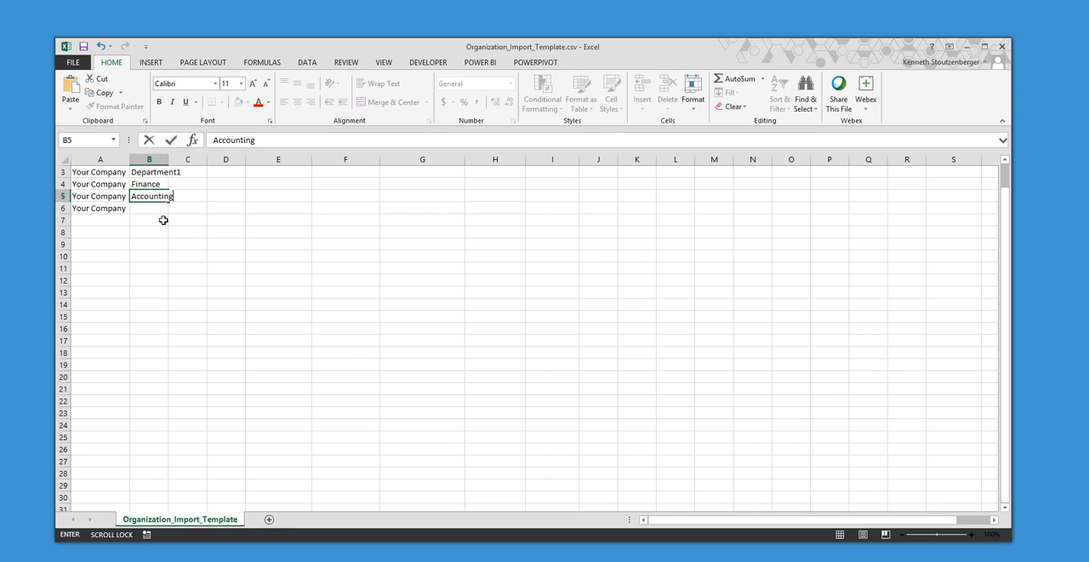
{"action": "left_click", "coordinate": [153, 204]}
{"action": "type", "text": "Eng"}
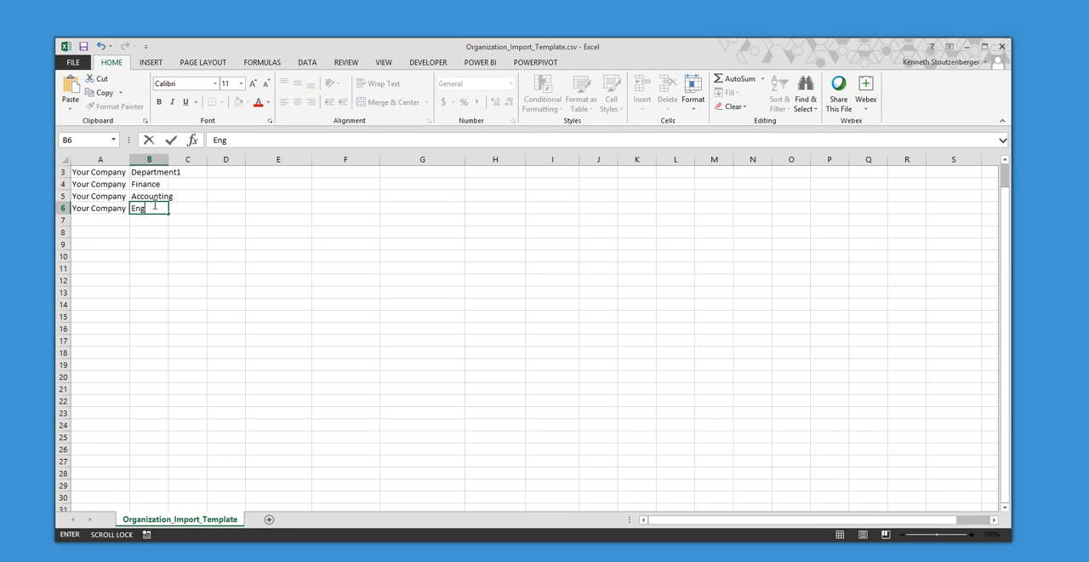
{"action": "type", "text": "ineering"}
{"action": "left_click", "coordinate": [391, 299]}
{"action": "left_click_drag", "start_coordinate": [1005, 218], "coordinate": [1006, 192]}
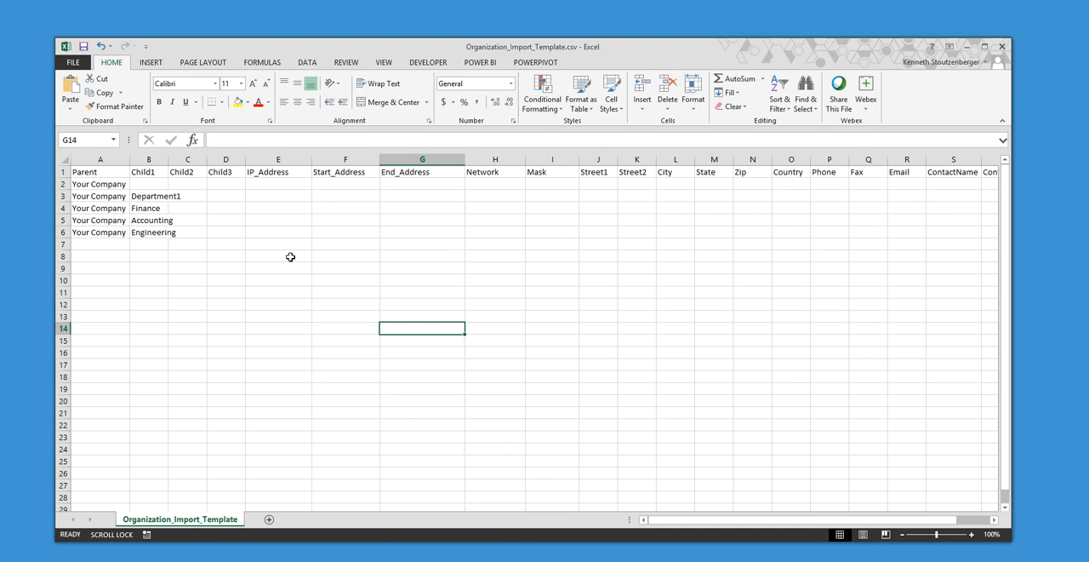
- Widen the Parent and Child1 columns so that their full entries fit
{"action": "left_click", "coordinate": [218, 222]}
{"action": "left_click", "coordinate": [147, 160]}
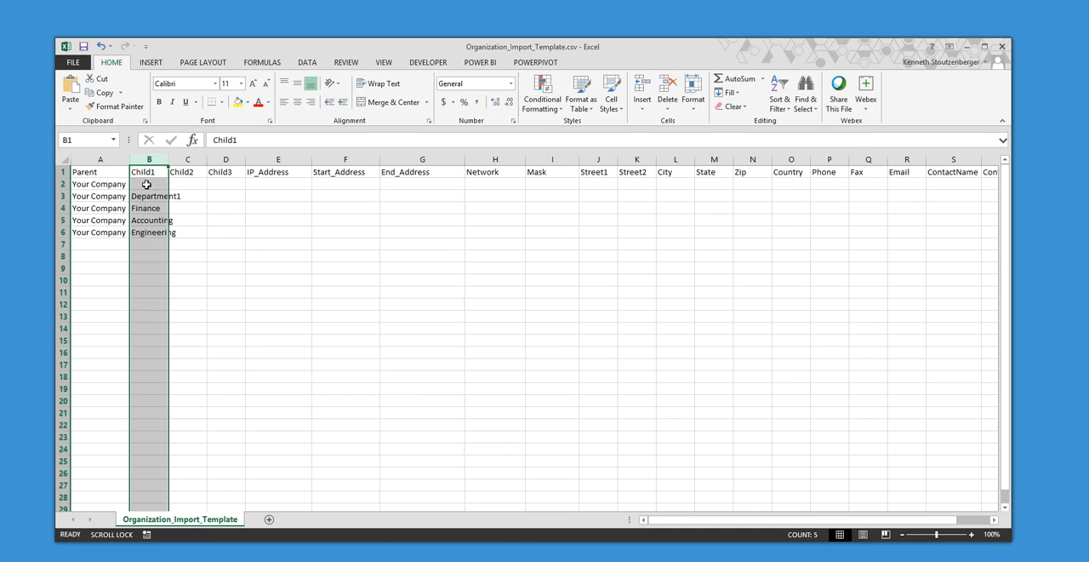
{"action": "left_click", "coordinate": [150, 197]}
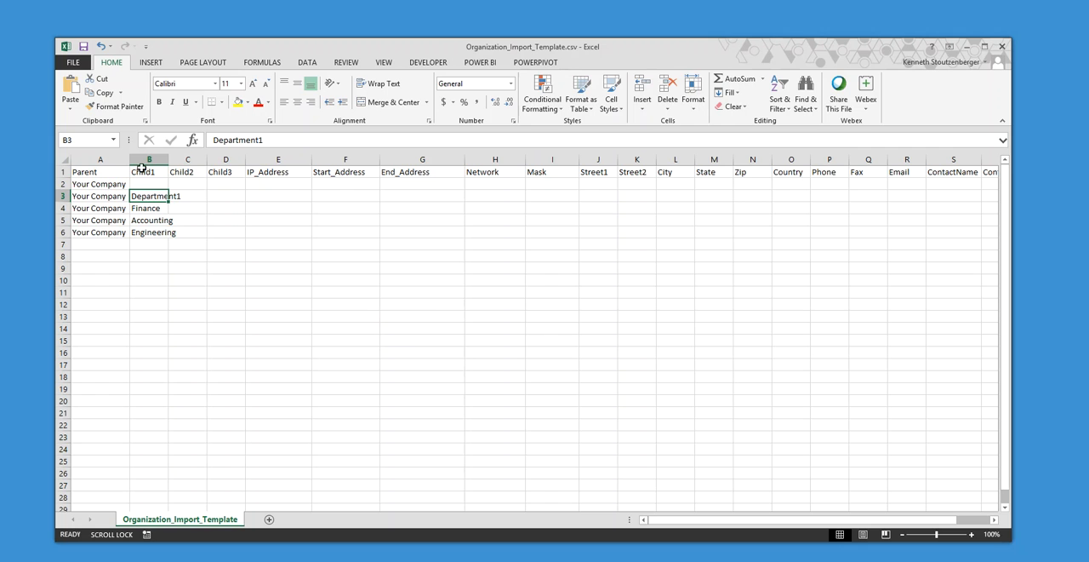
{"action": "left_click", "coordinate": [109, 196]}
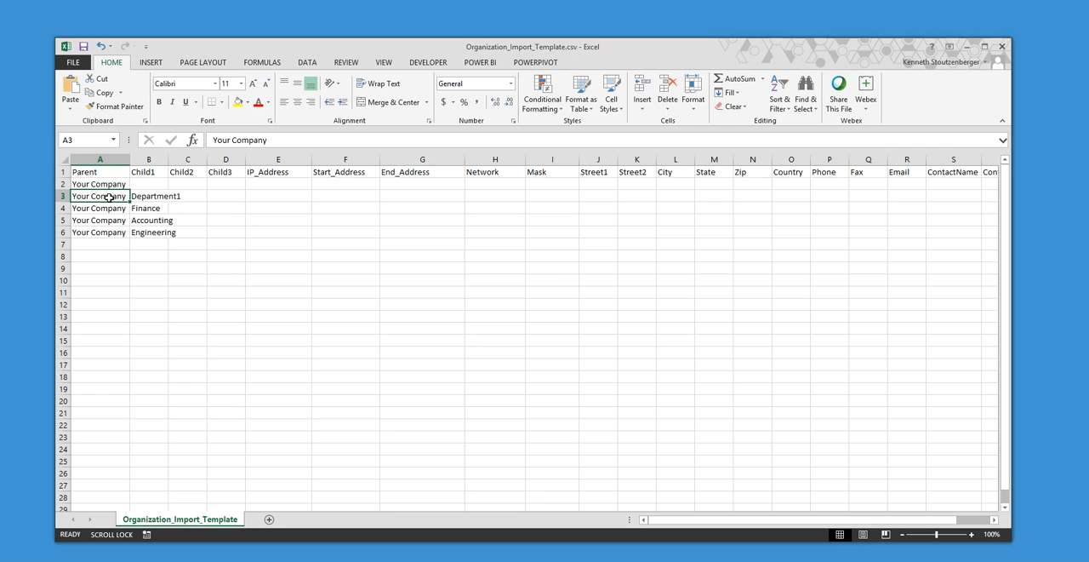
{"action": "left_click_drag", "start_coordinate": [169, 160], "coordinate": [198, 160]}
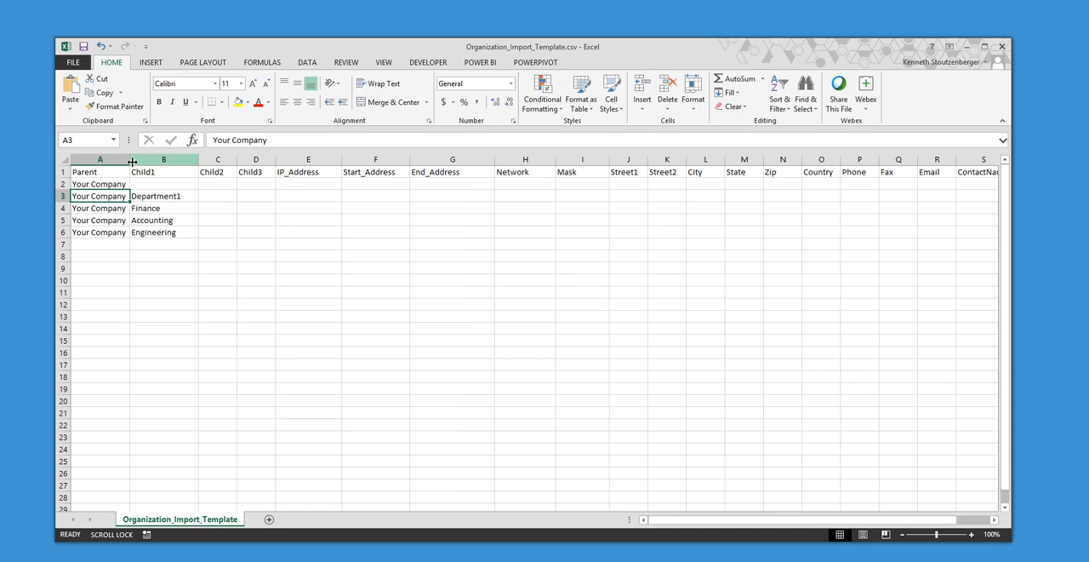
{"action": "left_click_drag", "start_coordinate": [130, 160], "coordinate": [159, 160]}
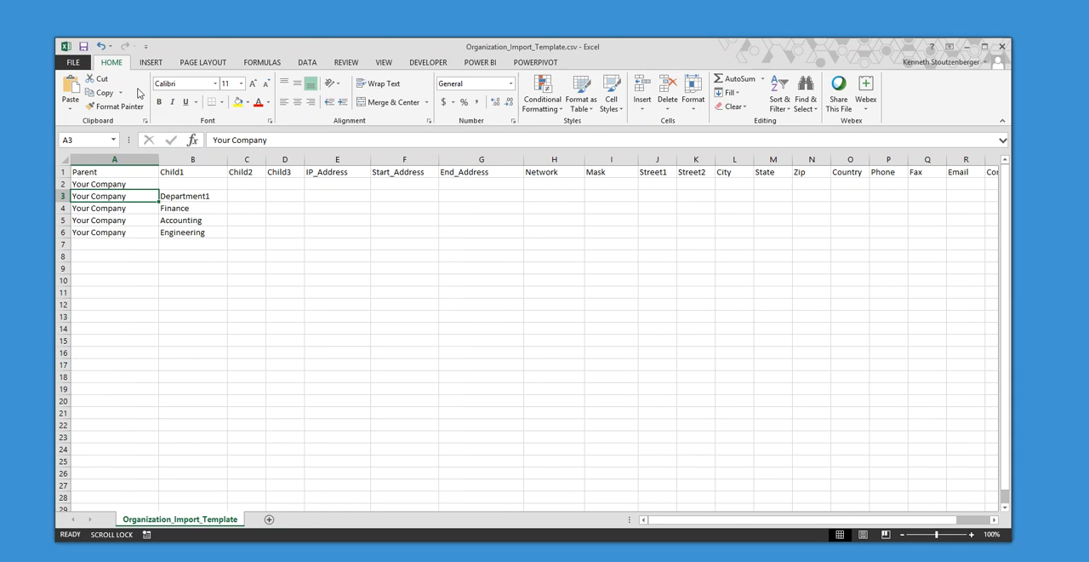
- Save the template in CSV format, switch to New folder, and run Organization.exe there
{"action": "left_click", "coordinate": [83, 46]}
{"action": "left_click", "coordinate": [449, 322]}
{"action": "key", "text": "alt+Tab"}
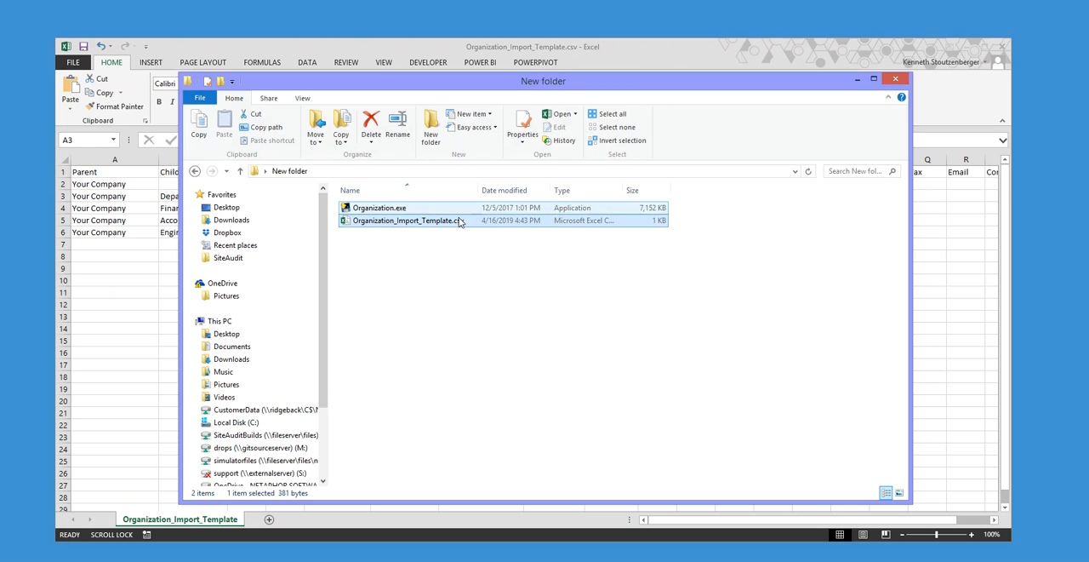
{"action": "double_click", "coordinate": [391, 211]}
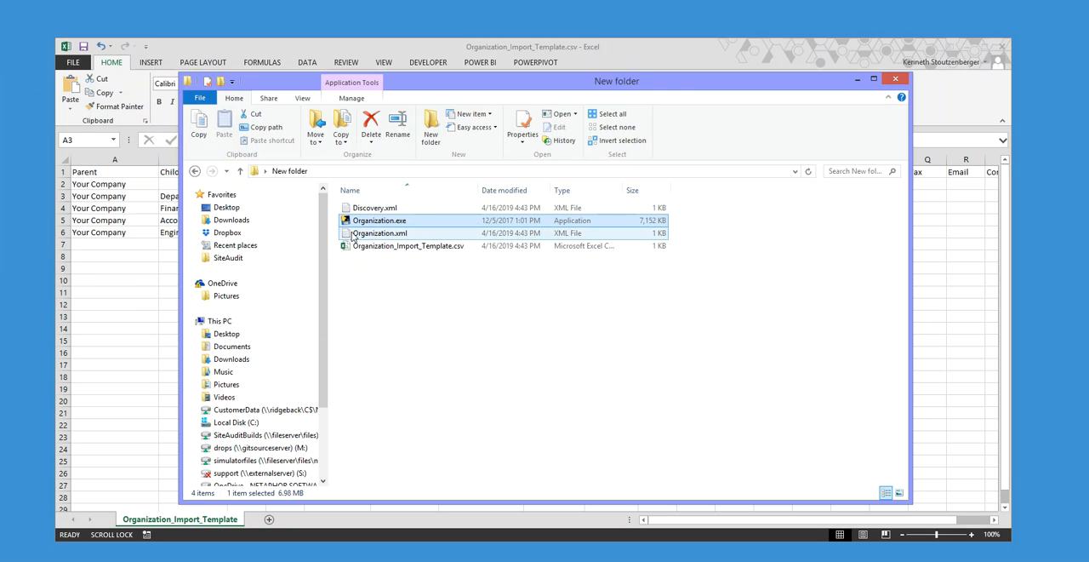
- Open Organization.xml from New folder, examine its company and department entries, and close it
{"action": "double_click", "coordinate": [357, 235]}
{"action": "left_click_drag", "start_coordinate": [82, 96], "coordinate": [442, 63]}
{"action": "left_click_drag", "start_coordinate": [616, 142], "coordinate": [609, 78]}
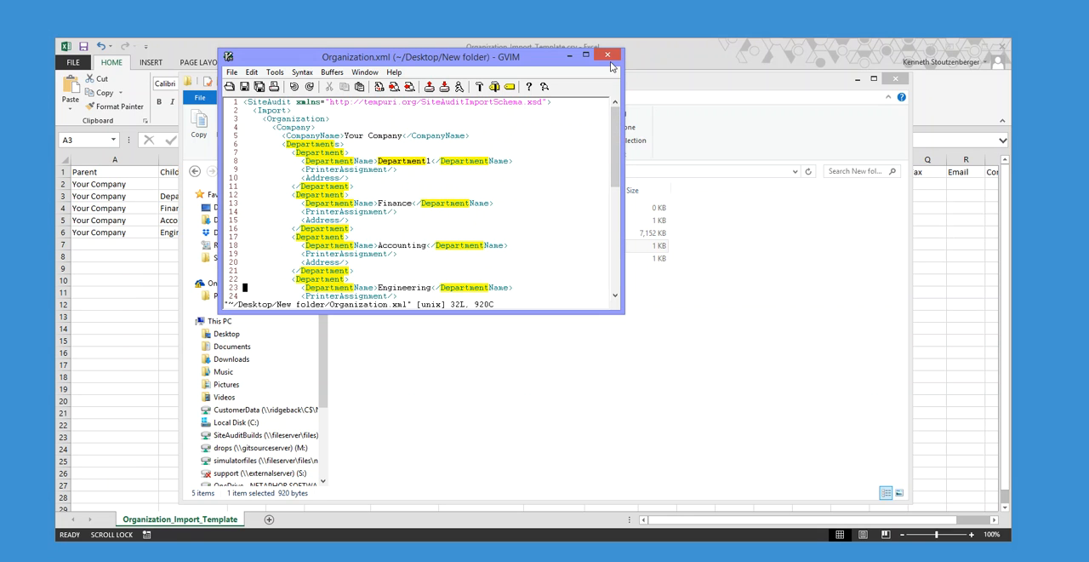
{"action": "left_click", "coordinate": [610, 58]}
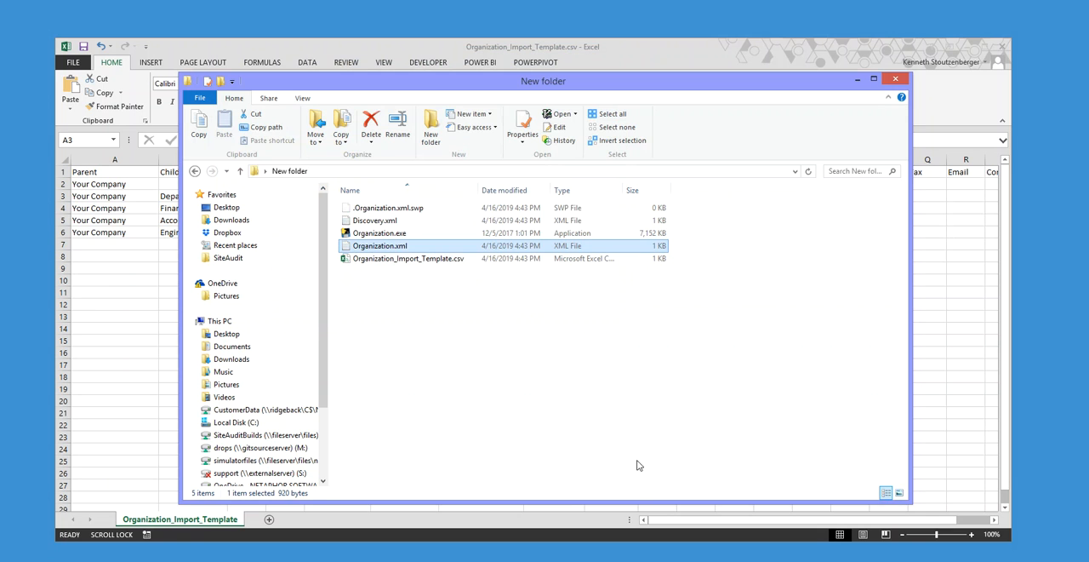
- Switch to SiteAudit and open the Import Information dialog
{"action": "left_click", "coordinate": [578, 560]}
{"action": "left_click_drag", "start_coordinate": [449, 88], "coordinate": [461, 81]}
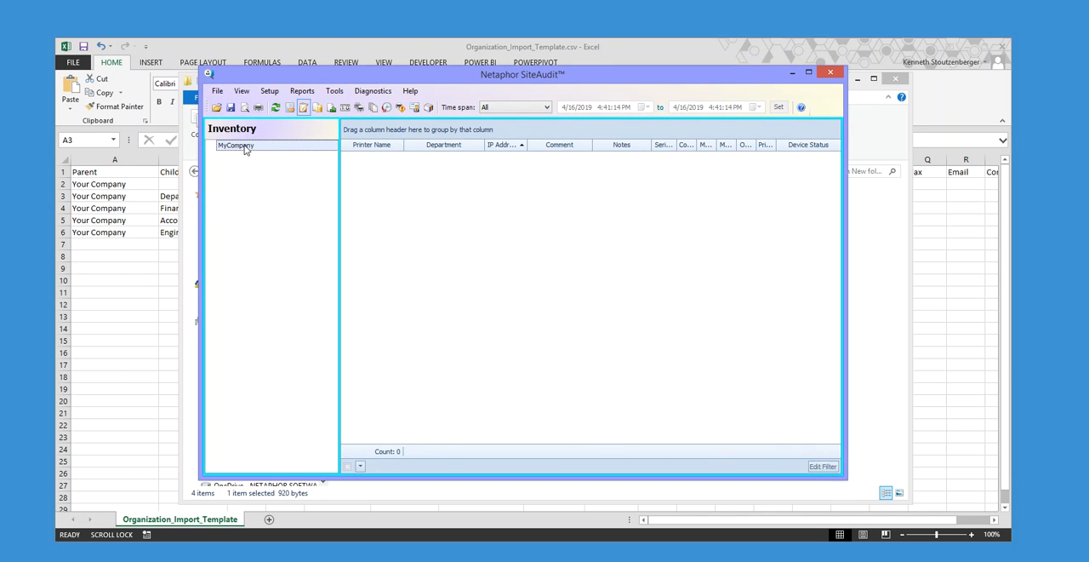
{"action": "left_click", "coordinate": [267, 94]}
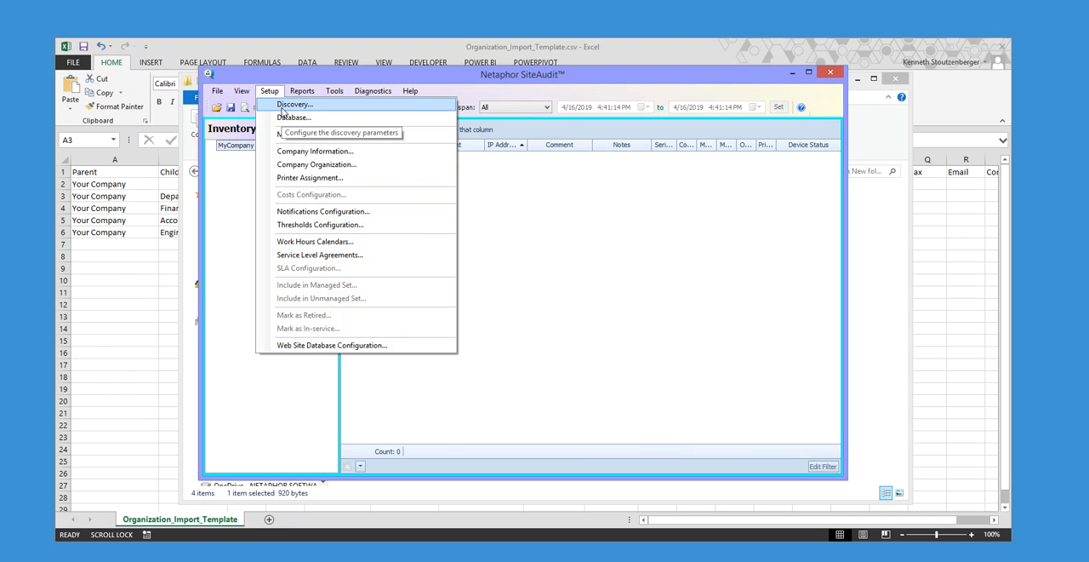
{"action": "left_click", "coordinate": [469, 83]}
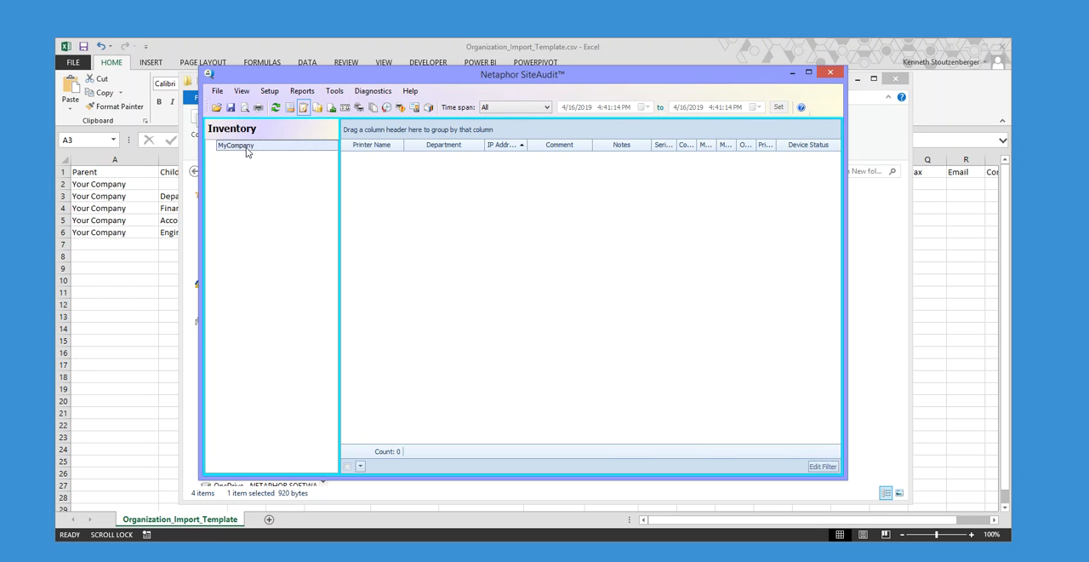
{"action": "left_click", "coordinate": [326, 91]}
{"action": "left_click", "coordinate": [333, 91]}
{"action": "left_click", "coordinate": [334, 91]}
{"action": "left_click", "coordinate": [345, 164]}
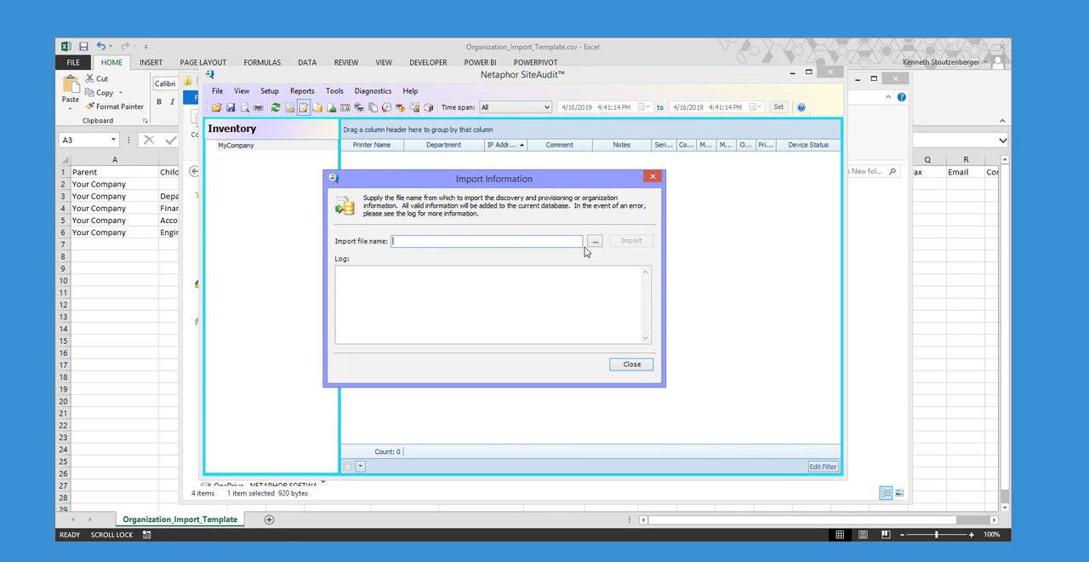
- Import Organization.xml from New folder into SiteAudit and close the import dialog
{"action": "left_click", "coordinate": [600, 245]}
{"action": "left_click", "coordinate": [481, 223]}
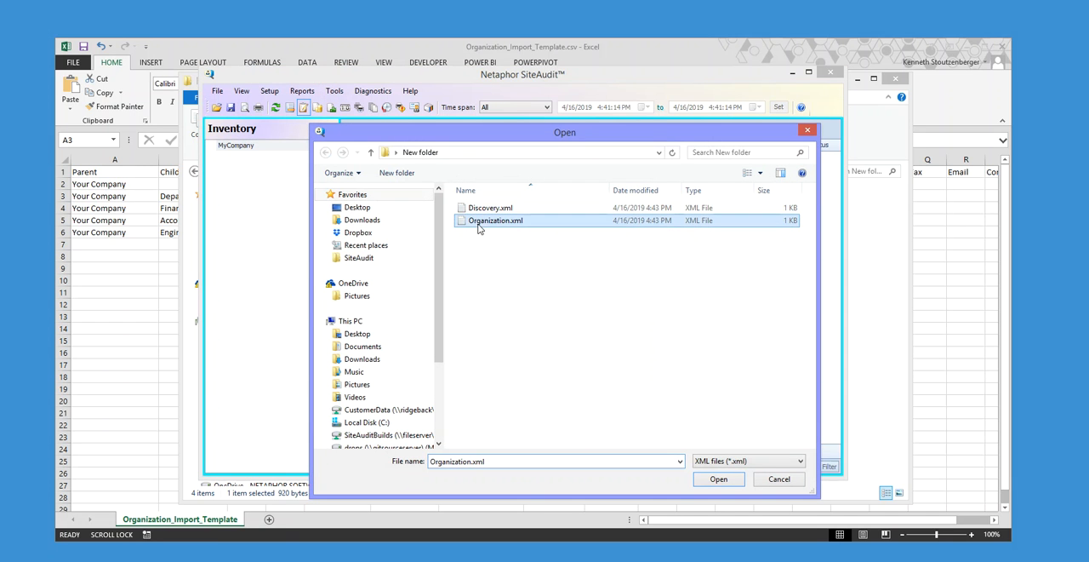
{"action": "left_click", "coordinate": [719, 478]}
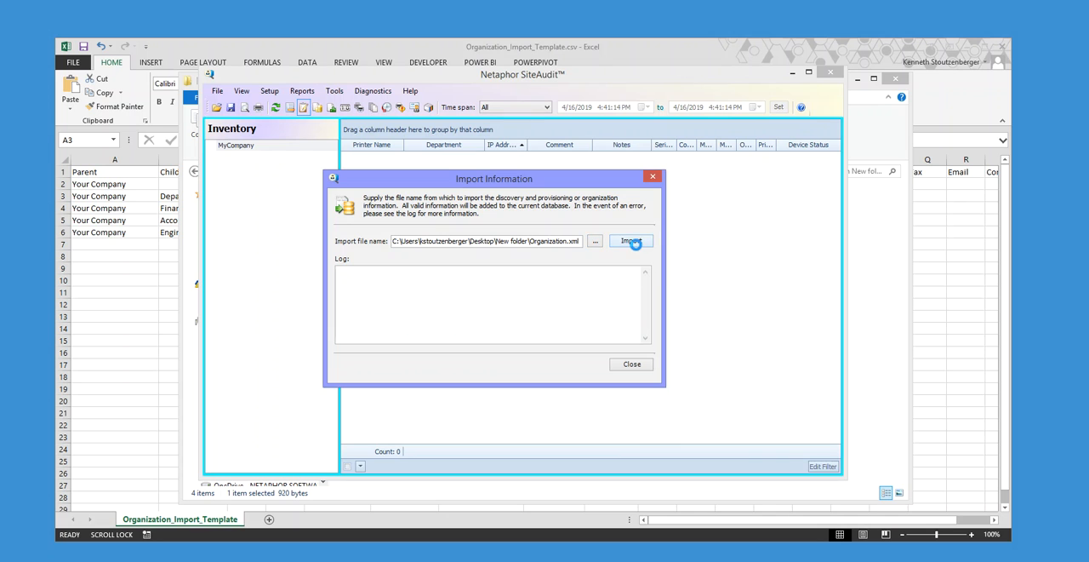
{"action": "left_click", "coordinate": [630, 240]}
{"action": "left_click", "coordinate": [610, 330]}
{"action": "left_click", "coordinate": [631, 363]}
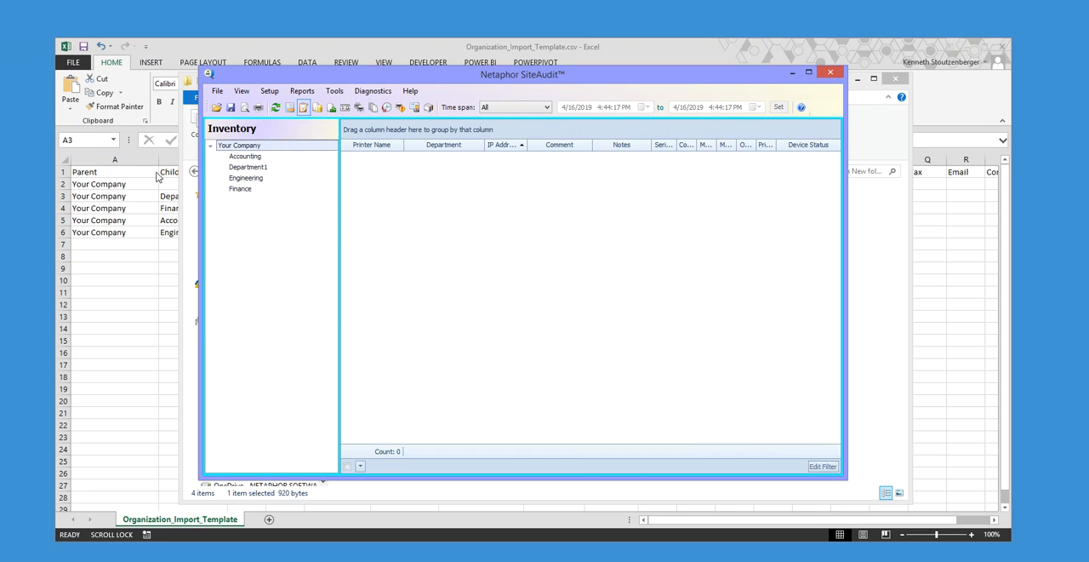
- Switch to the Excel template and copy the Your Company / Accounting entry from row 5 into rows 7 and 8
{"action": "left_click", "coordinate": [171, 217]}
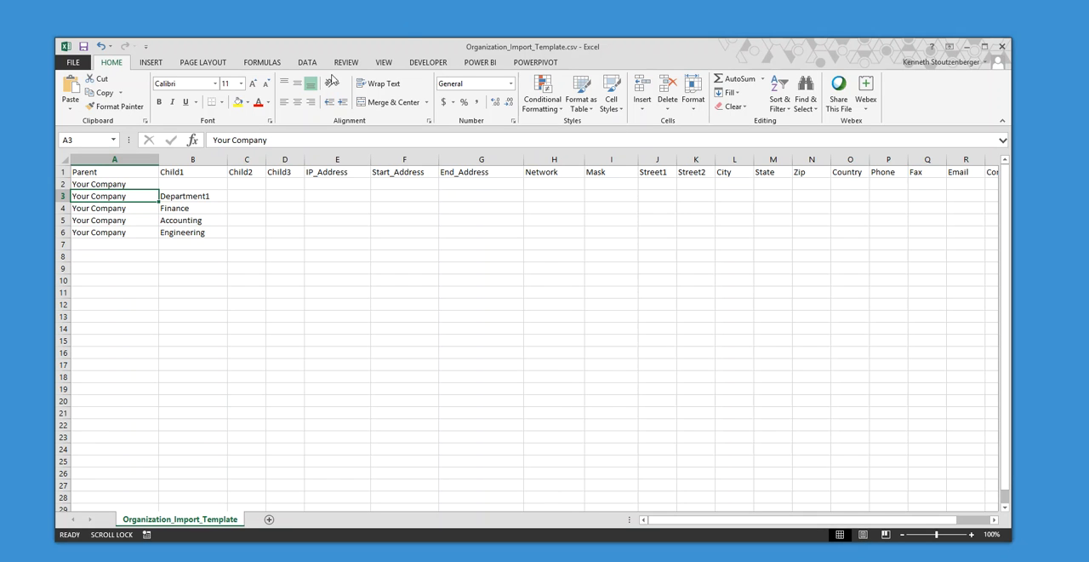
{"action": "left_click", "coordinate": [587, 397]}
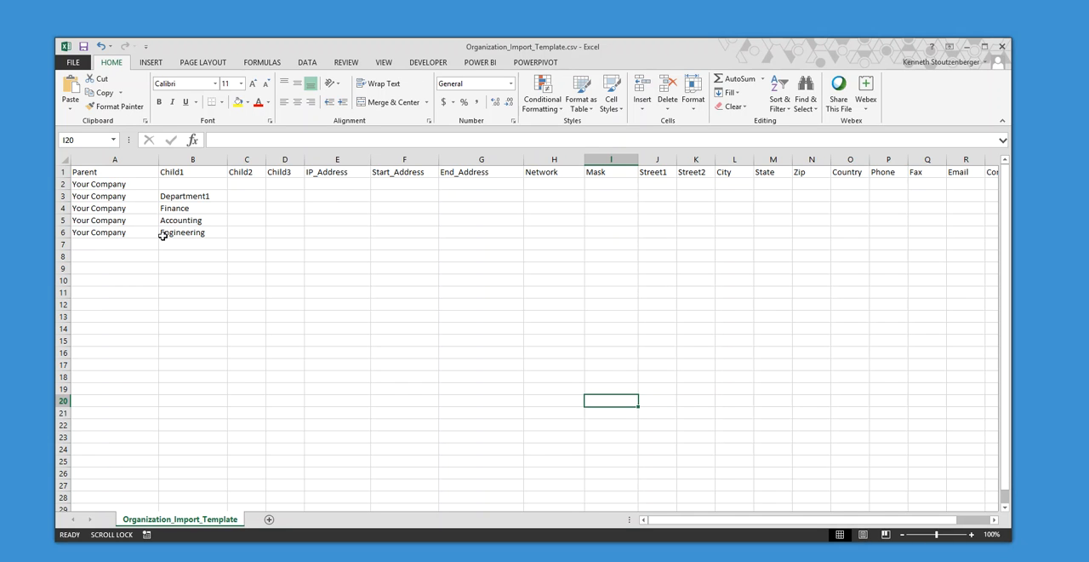
{"action": "left_click_drag", "start_coordinate": [106, 221], "coordinate": [196, 219]}
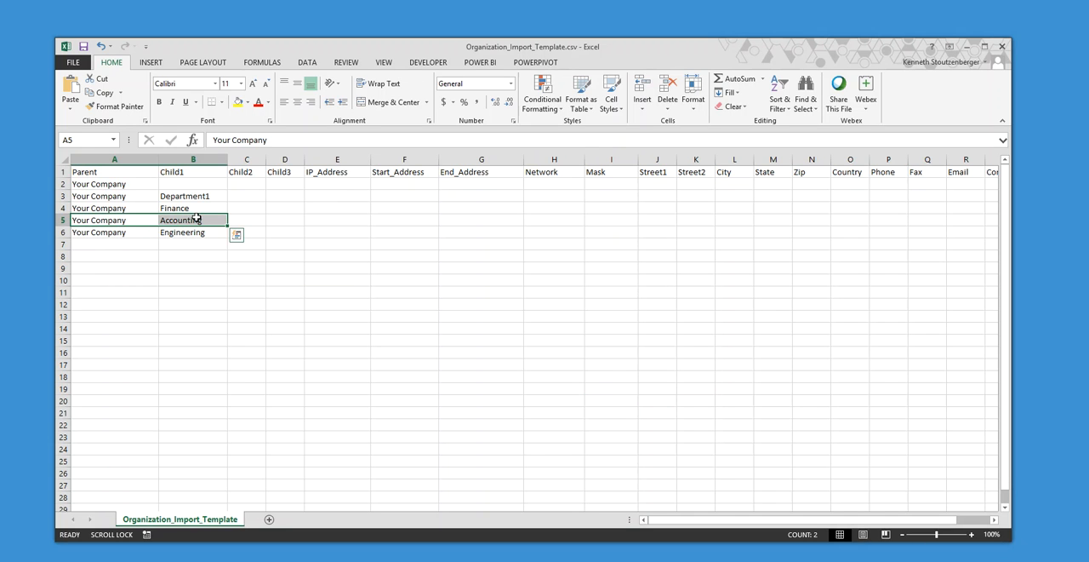
{"action": "key", "text": "ctrl+c"}
{"action": "left_click", "coordinate": [153, 244]}
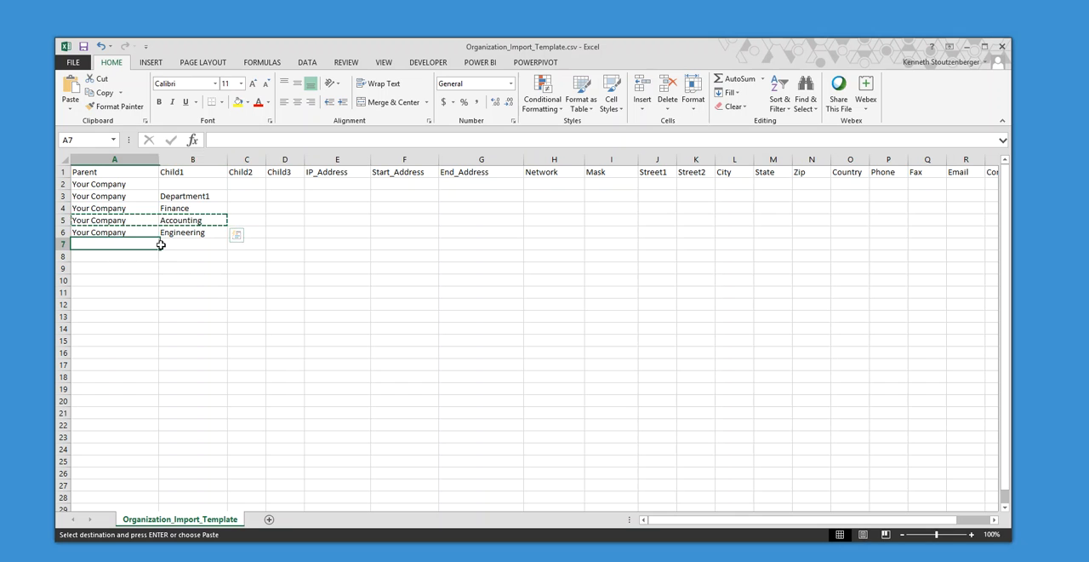
{"action": "key", "text": "ctrl+v"}
{"action": "left_click_drag", "start_coordinate": [88, 255], "coordinate": [167, 253]}
{"action": "key", "text": "ctrl+v"}
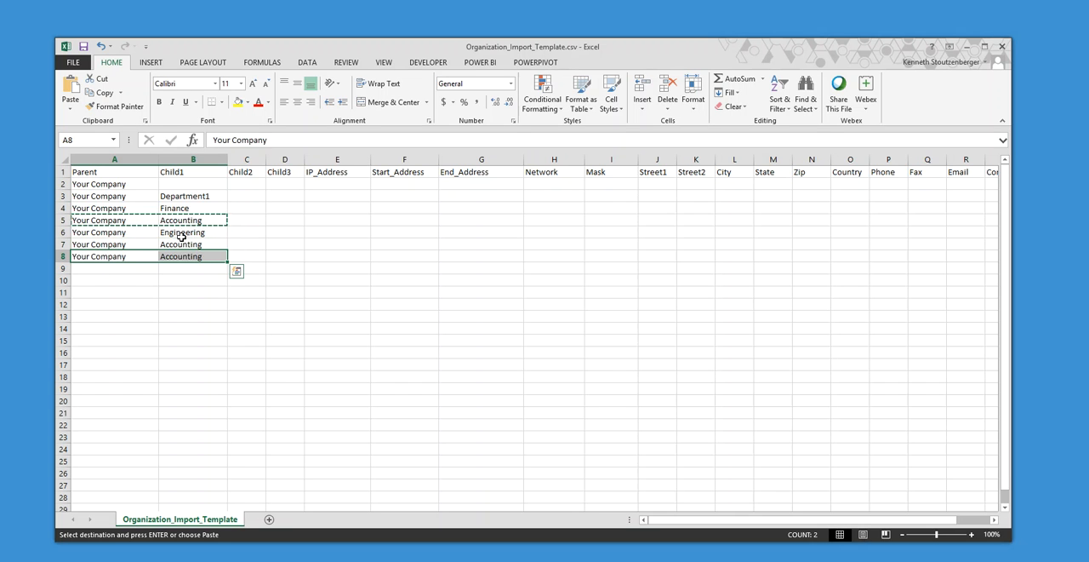
- Enter AC1 and AC2 as the Child2 values of the Accounting entries in rows 7 and 8
{"action": "left_click", "coordinate": [244, 245]}
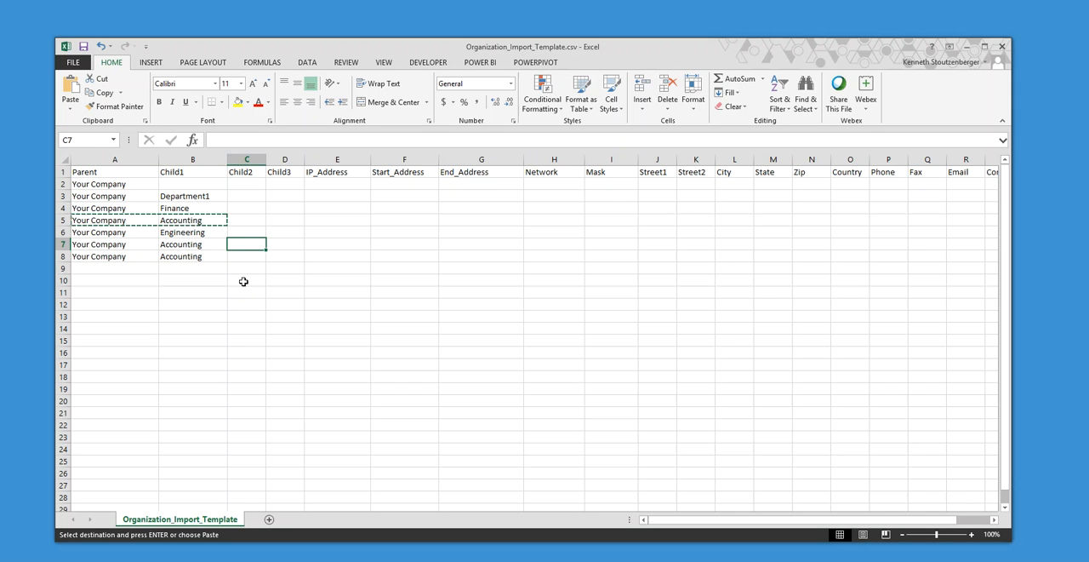
{"action": "type", "text": "AC1"}
{"action": "left_click", "coordinate": [242, 256]}
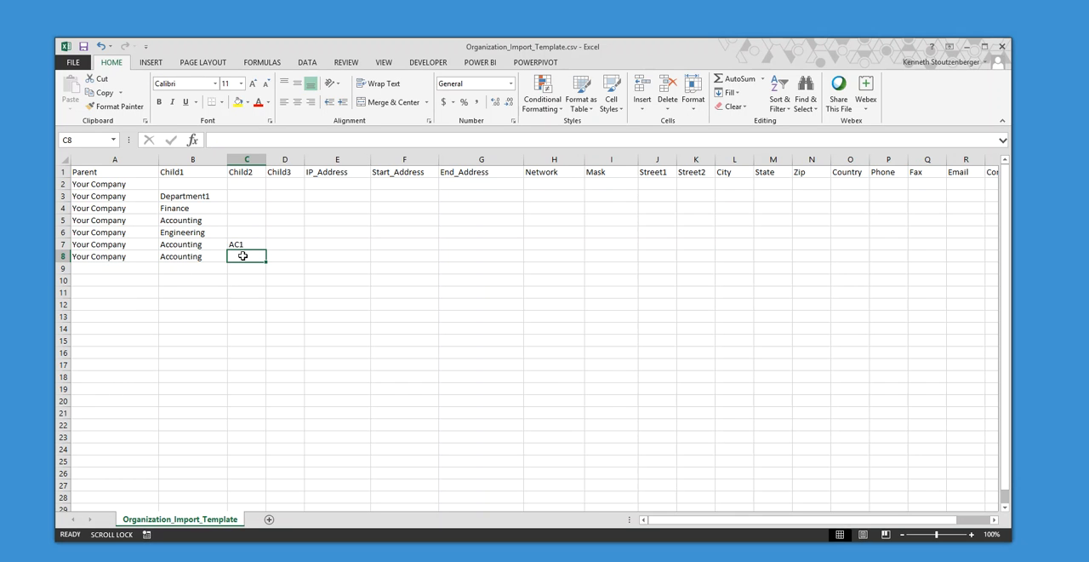
{"action": "type", "text": "AC1"}
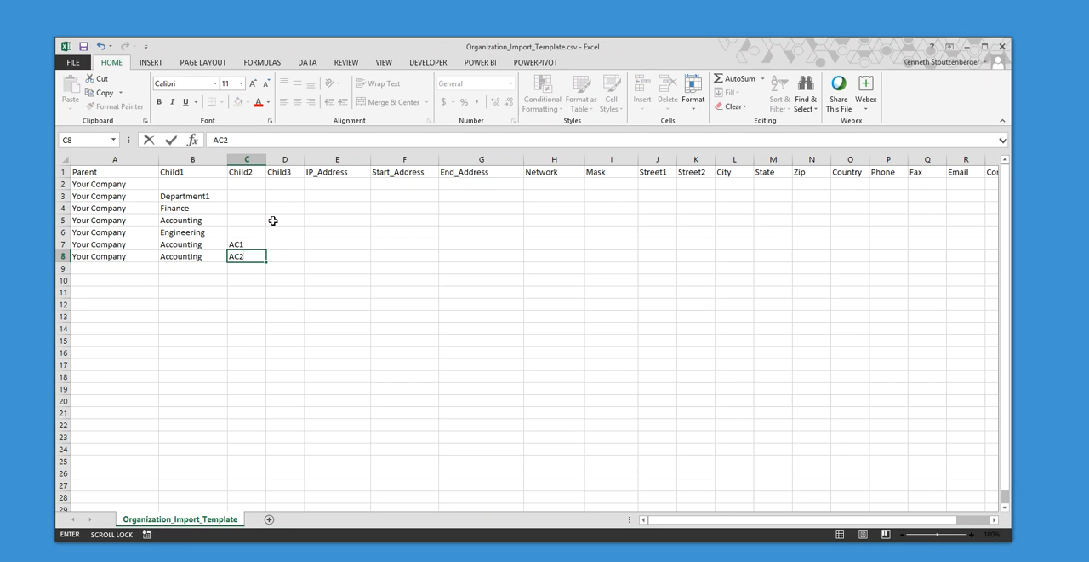
{"action": "left_click", "coordinate": [240, 173]}
{"action": "left_click", "coordinate": [237, 244]}
{"action": "left_click", "coordinate": [192, 244]}
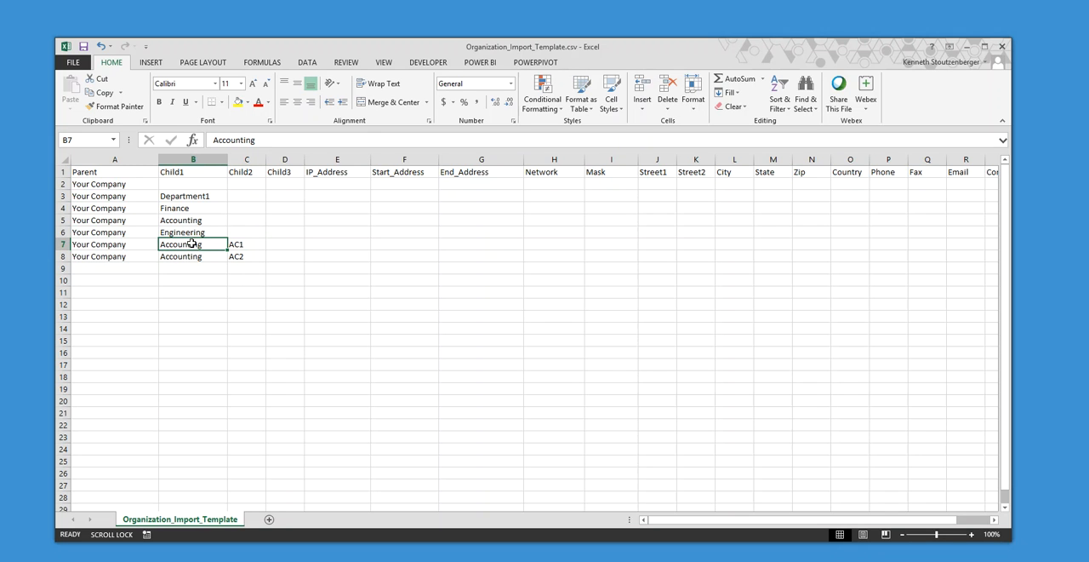
{"action": "left_click", "coordinate": [196, 258]}
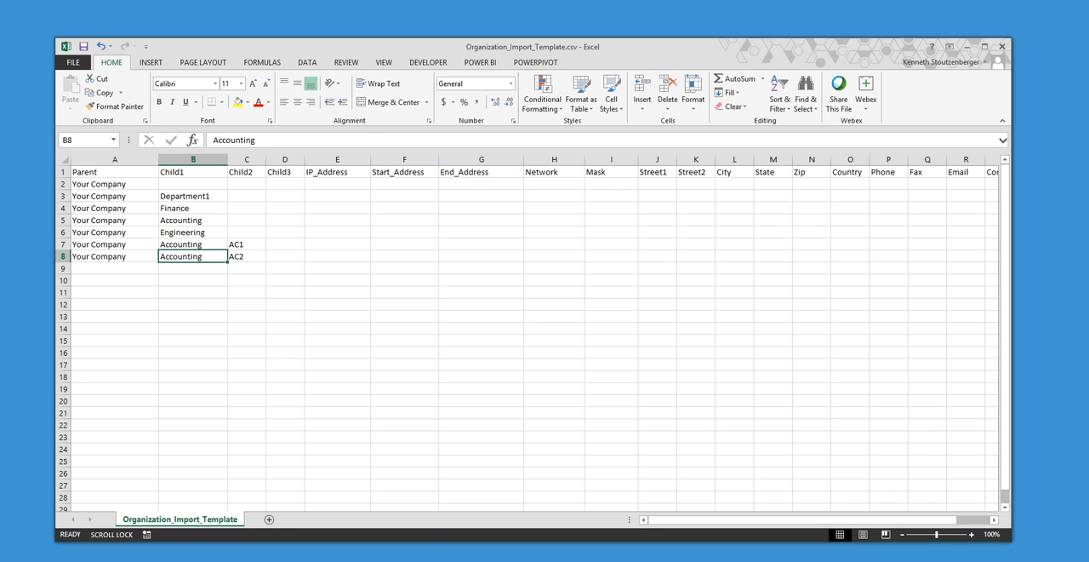
{"action": "left_click", "coordinate": [239, 258]}
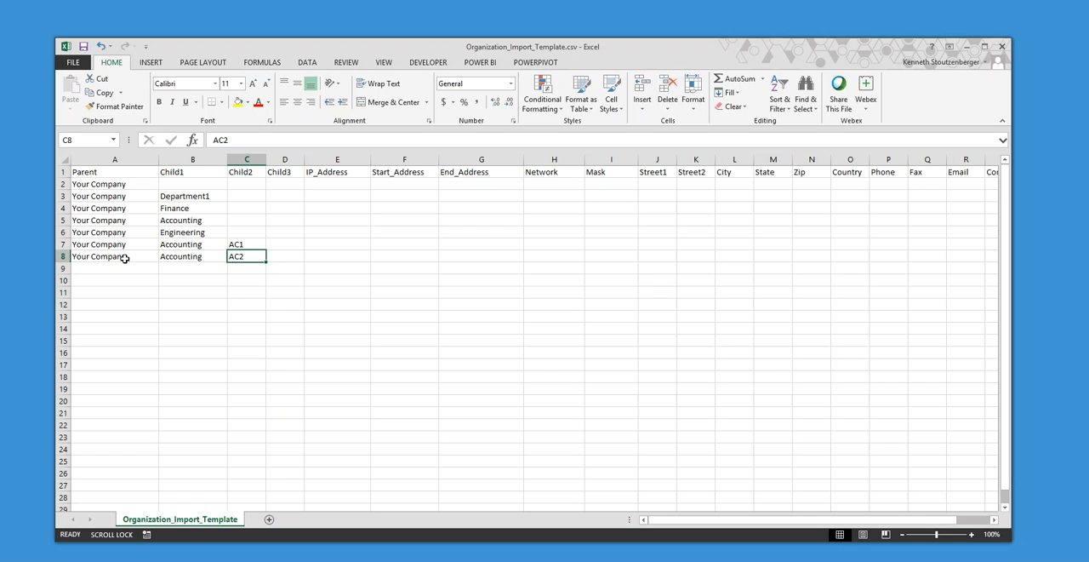
{"action": "left_click", "coordinate": [281, 257]}
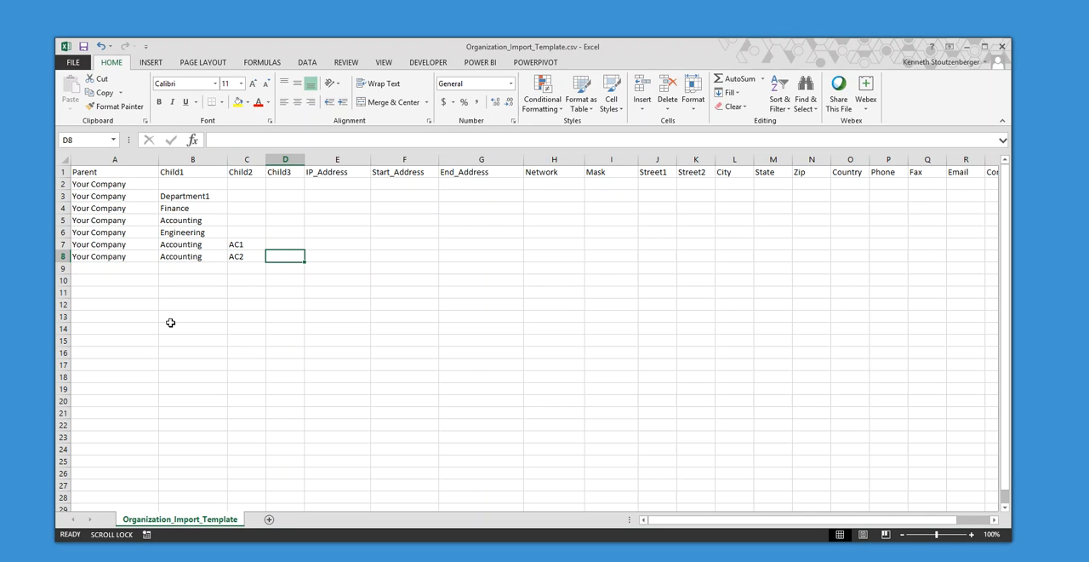
{"action": "type", "text": "Archi"}
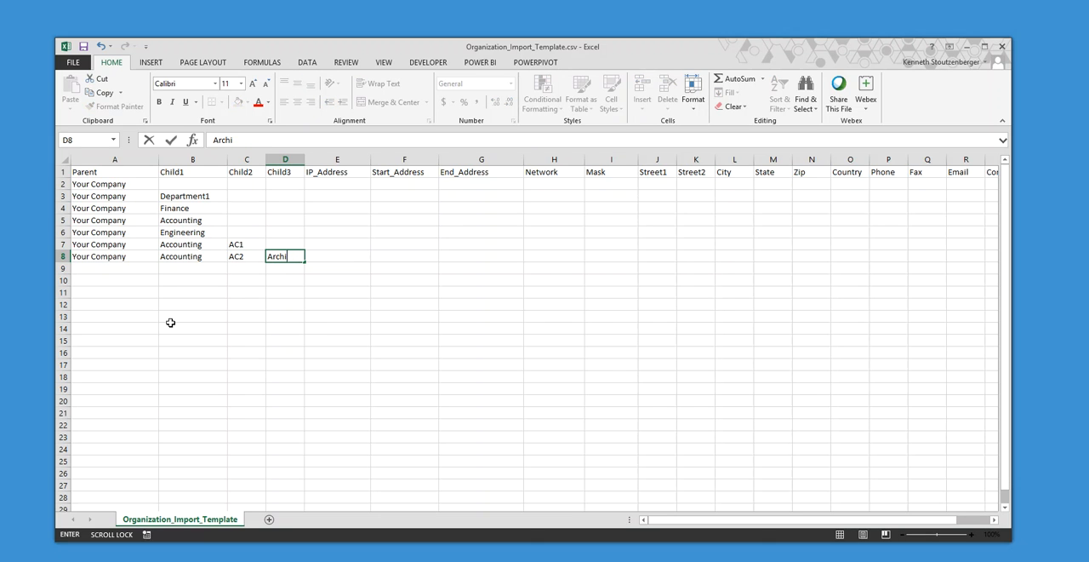
- Copy the Your Company / Accounting / AC2 entry into row 9 and enter Archive as its Child3 value
{"action": "left_click_drag", "start_coordinate": [111, 257], "coordinate": [234, 260]}
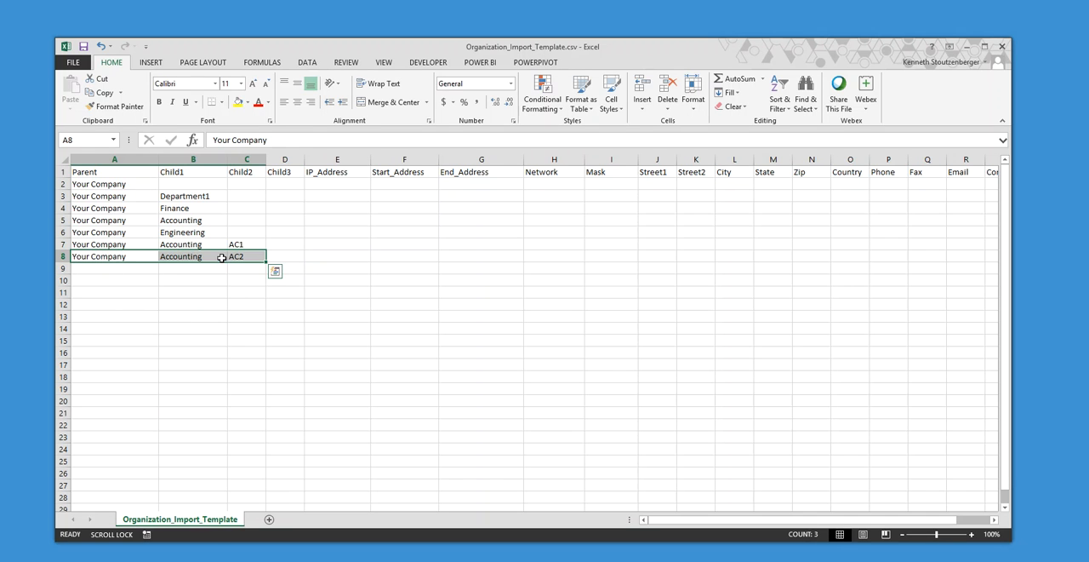
{"action": "key", "text": "ctrl+c"}
{"action": "left_click_drag", "start_coordinate": [109, 269], "coordinate": [256, 272]}
{"action": "key", "text": "ctrl+v"}
{"action": "left_click", "coordinate": [275, 281]}
{"action": "left_click", "coordinate": [277, 267]}
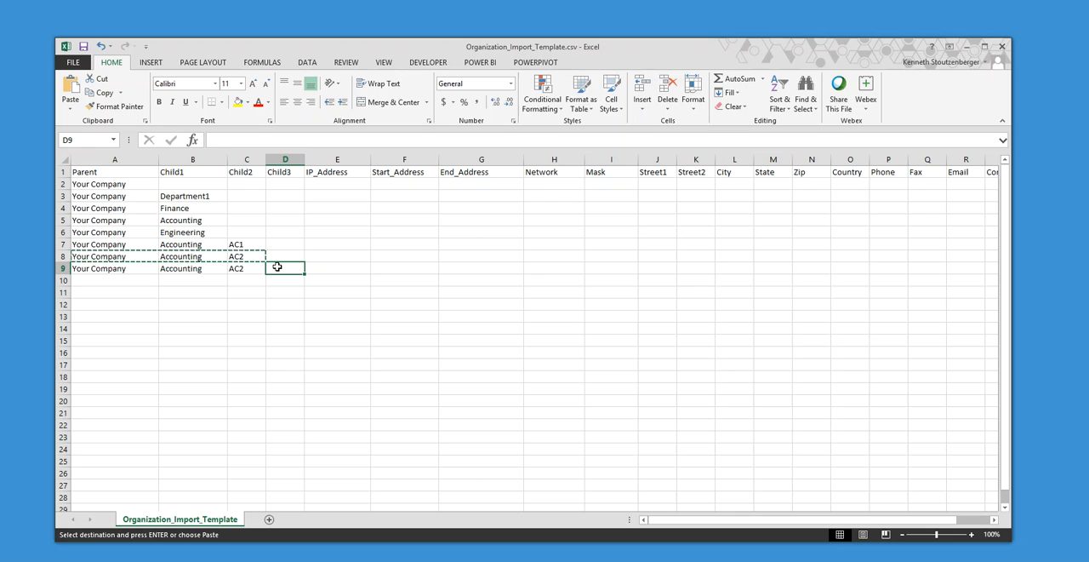
{"action": "type", "text": "Archive"}
{"action": "left_click", "coordinate": [296, 308]}
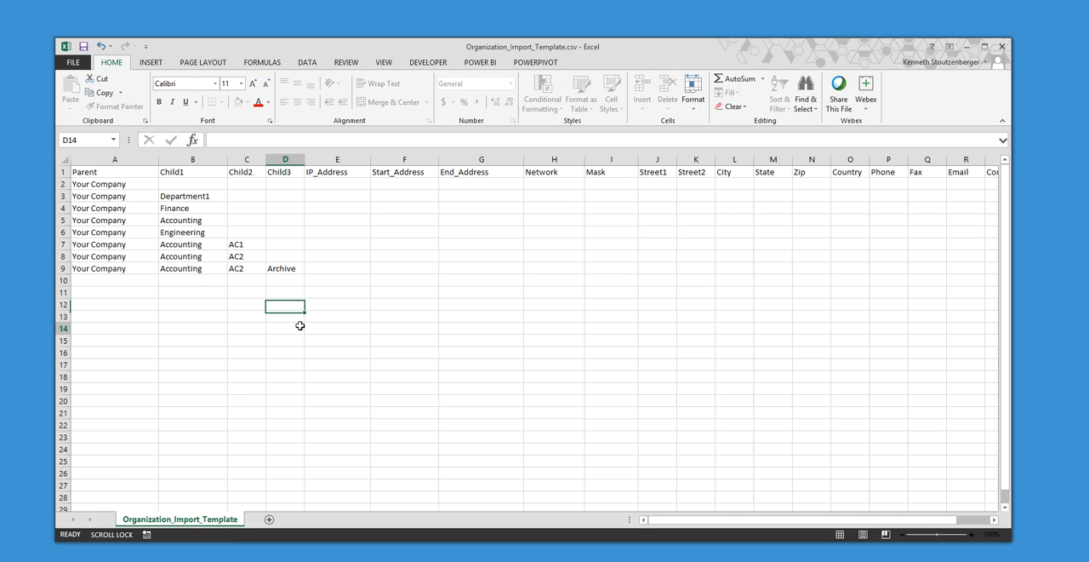
{"action": "left_click", "coordinate": [298, 327]}
- Save the template, keeping the CSV format, and run Organization.exe in New folder
{"action": "left_click", "coordinate": [85, 47]}
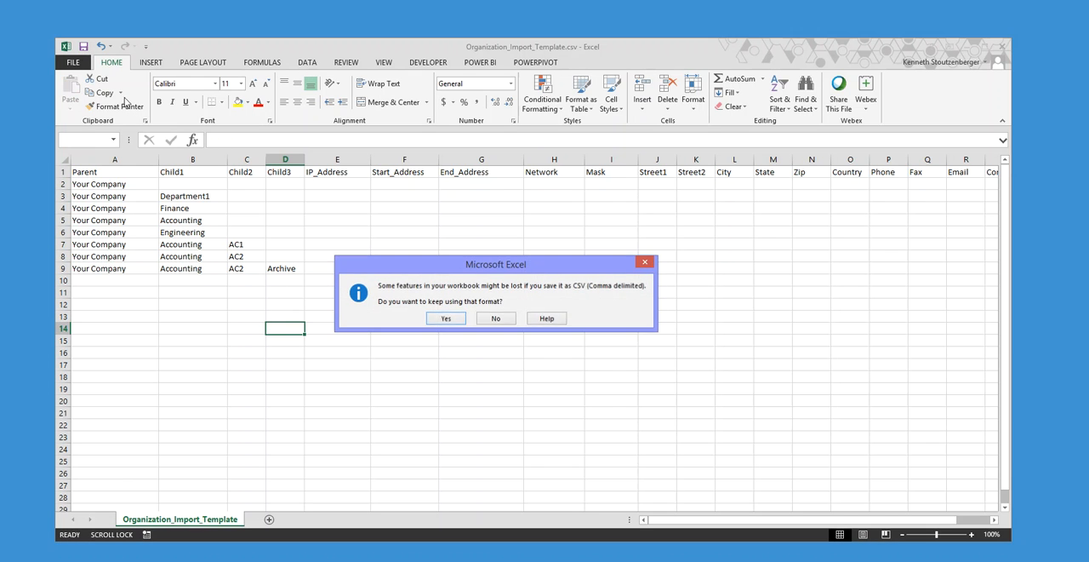
{"action": "left_click", "coordinate": [441, 313]}
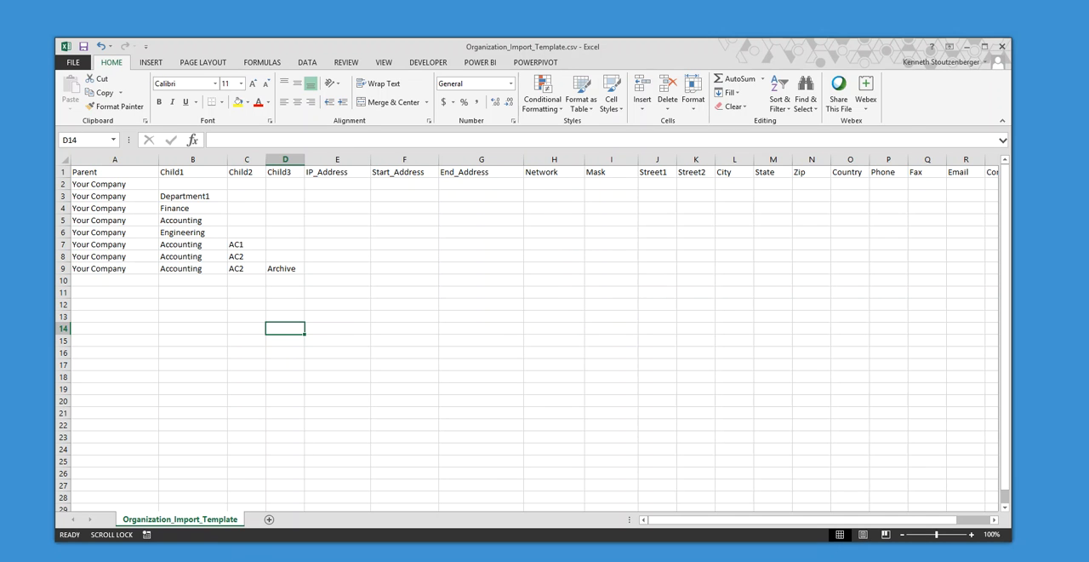
{"action": "key", "text": "alt+Tab"}
{"action": "double_click", "coordinate": [392, 221]}
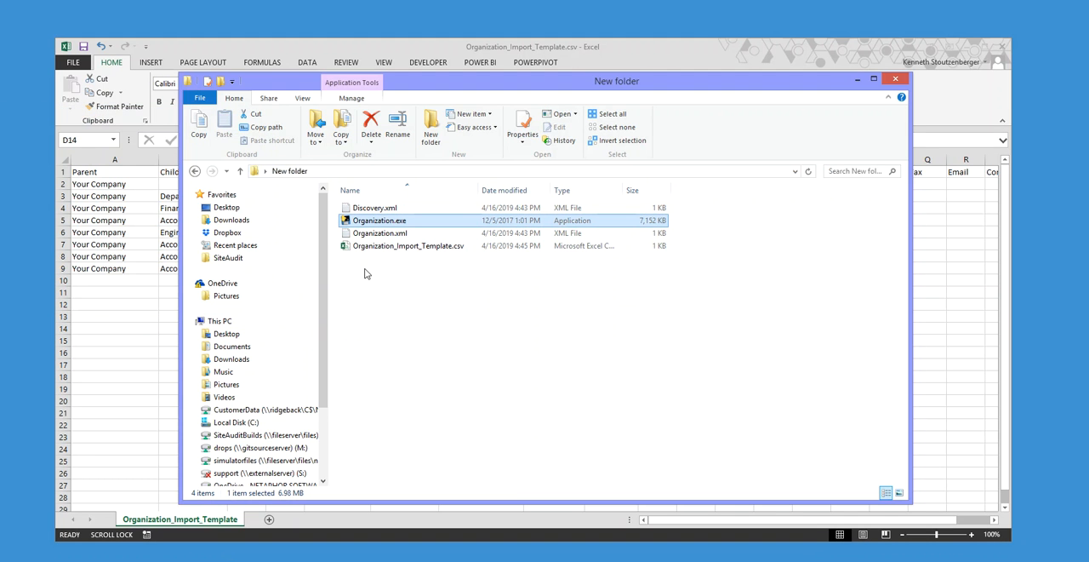
- Import the regenerated Organization.xml from New folder into SiteAudit and close the import dialog
{"action": "left_click", "coordinate": [334, 90]}
{"action": "left_click", "coordinate": [356, 133]}
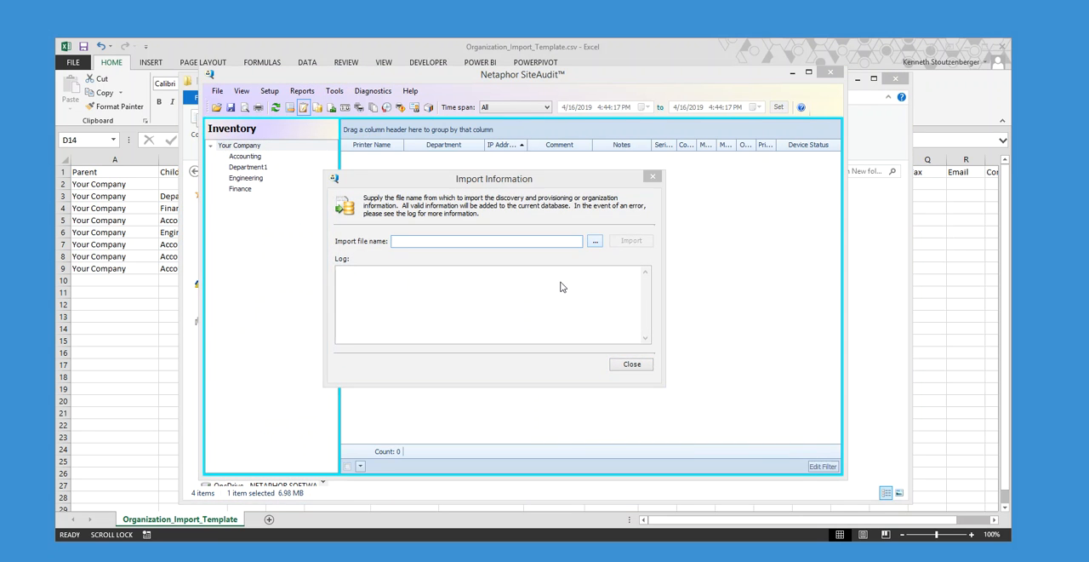
{"action": "left_click", "coordinate": [494, 221]}
{"action": "left_click", "coordinate": [718, 479]}
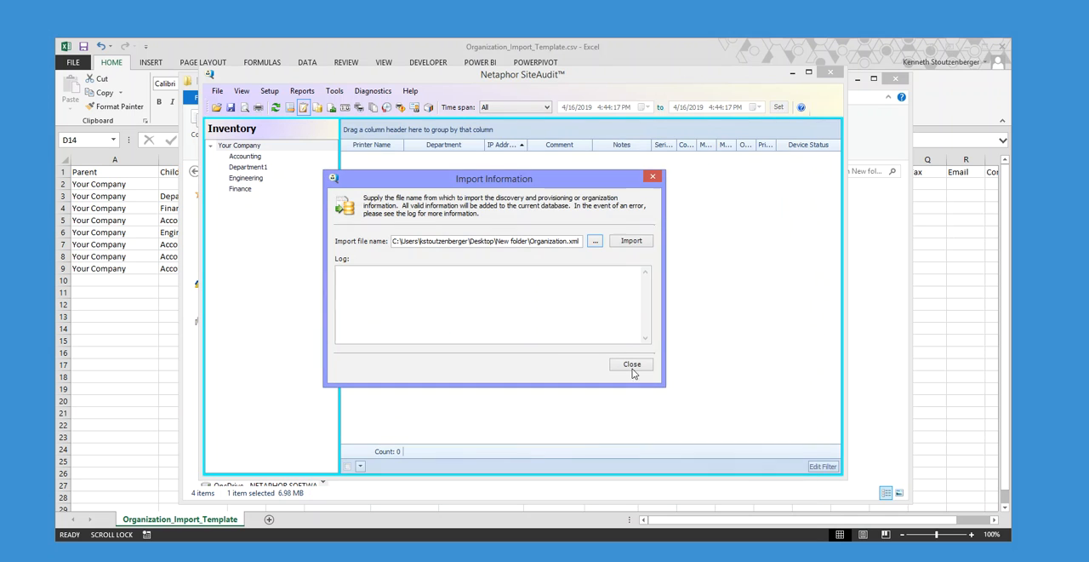
{"action": "left_click", "coordinate": [628, 241]}
{"action": "left_click", "coordinate": [634, 335]}
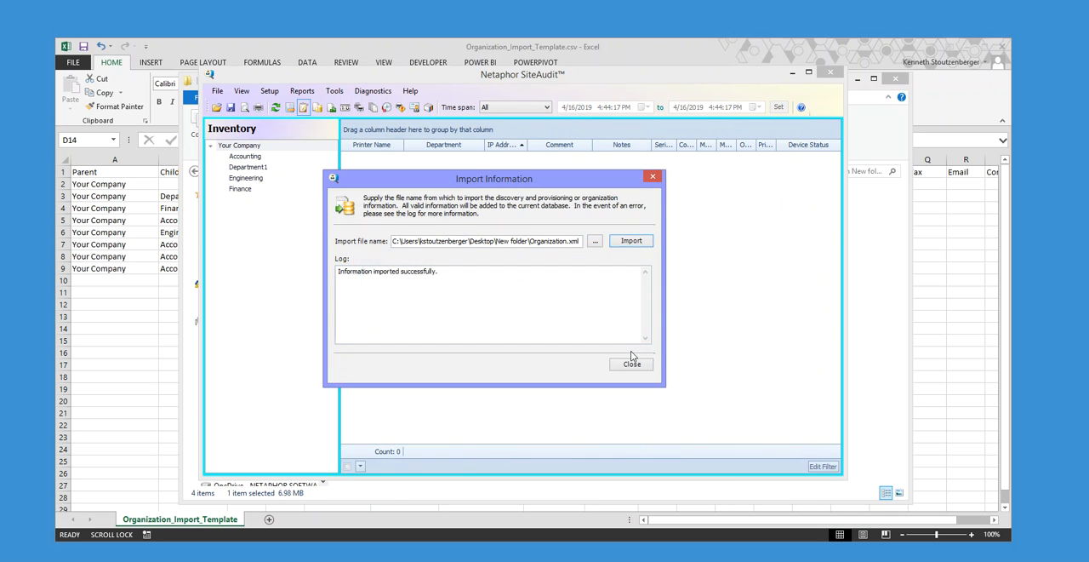
{"action": "left_click", "coordinate": [632, 363]}
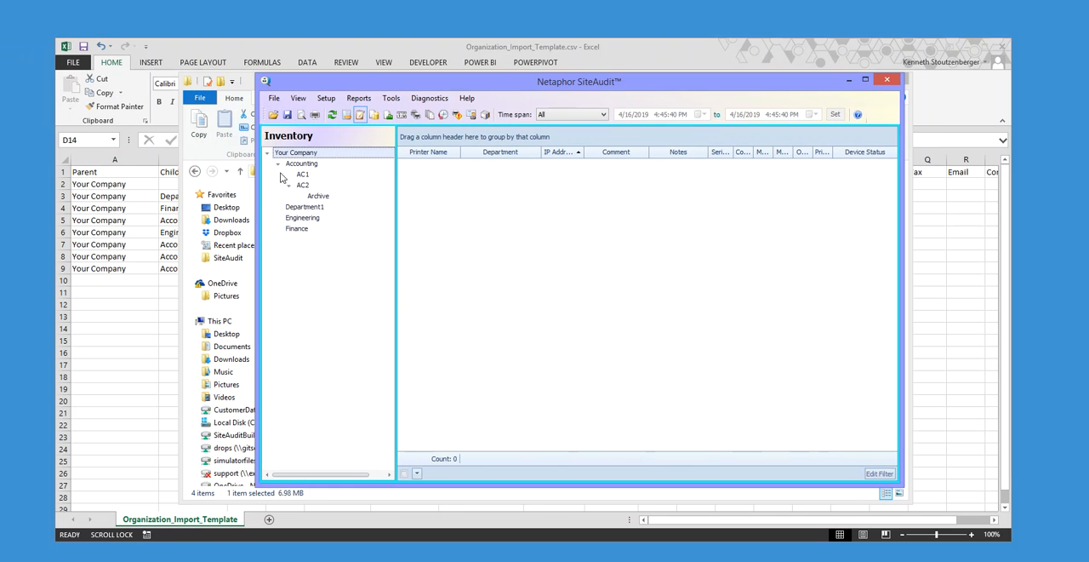
- Compare the template's Accounting, AC1, AC2 and Archive entries and its Child columns with the Inventory tree in SiteAudit
{"action": "left_click", "coordinate": [106, 237]}
{"action": "left_click", "coordinate": [171, 220]}
{"action": "left_click_drag", "start_coordinate": [116, 245], "coordinate": [240, 245]}
{"action": "key", "text": "alt+Tab"}
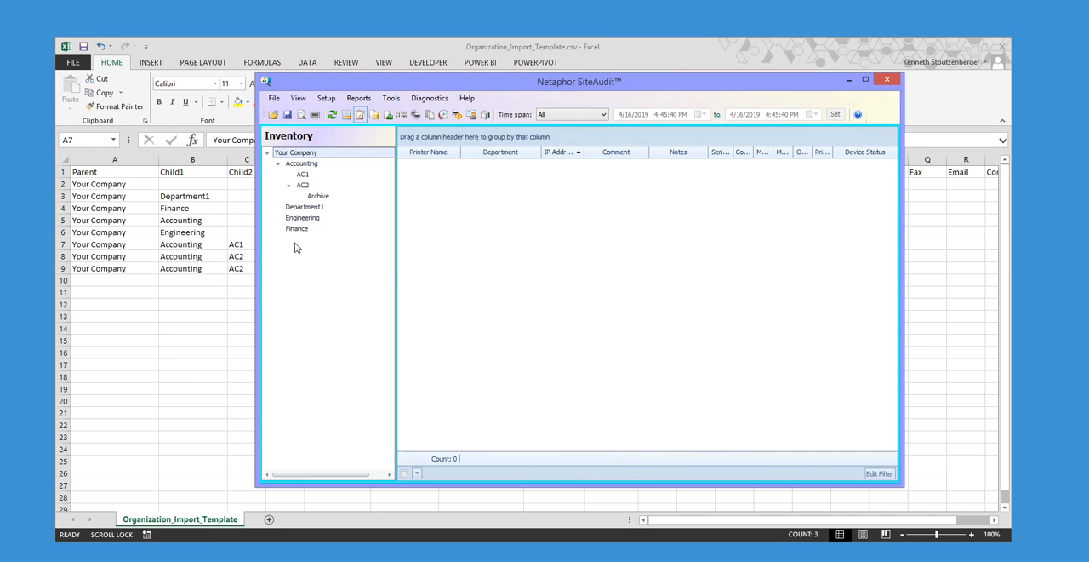
{"action": "left_click", "coordinate": [308, 176]}
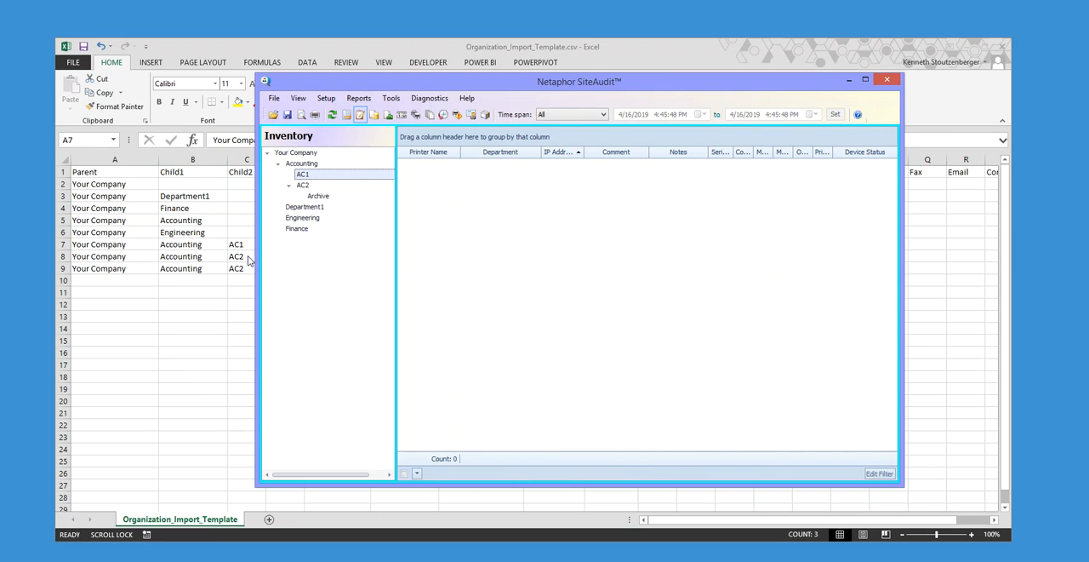
{"action": "key", "text": "alt+Tab"}
{"action": "left_click", "coordinate": [187, 256]}
{"action": "key", "text": "alt+Tab"}
{"action": "left_click", "coordinate": [317, 196]}
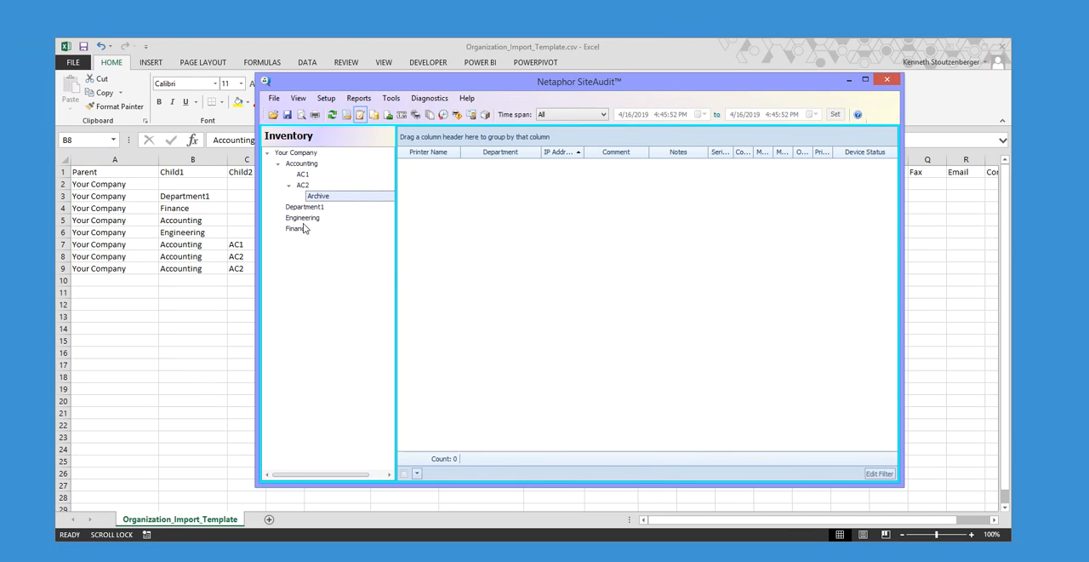
{"action": "key", "text": "alt+Tab"}
{"action": "left_click_drag", "start_coordinate": [136, 271], "coordinate": [119, 268]}
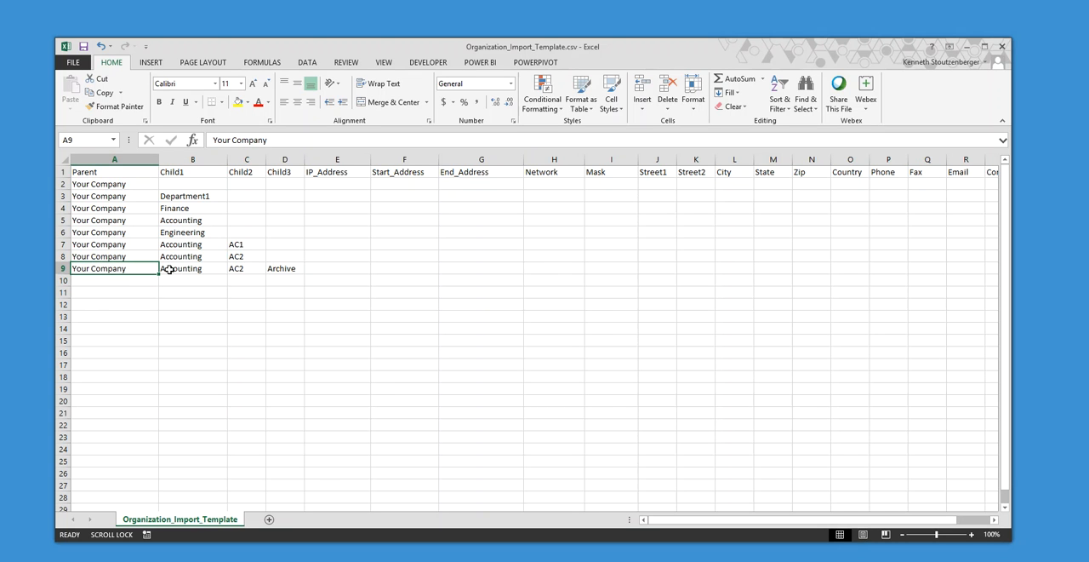
{"action": "left_click_drag", "start_coordinate": [178, 172], "coordinate": [290, 178]}
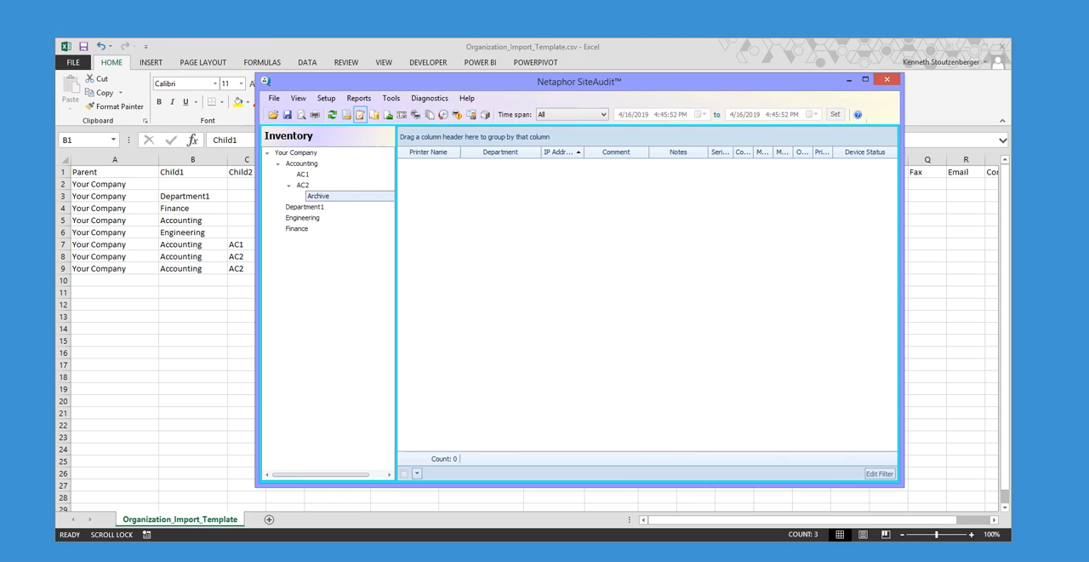
{"action": "left_click", "coordinate": [318, 229]}
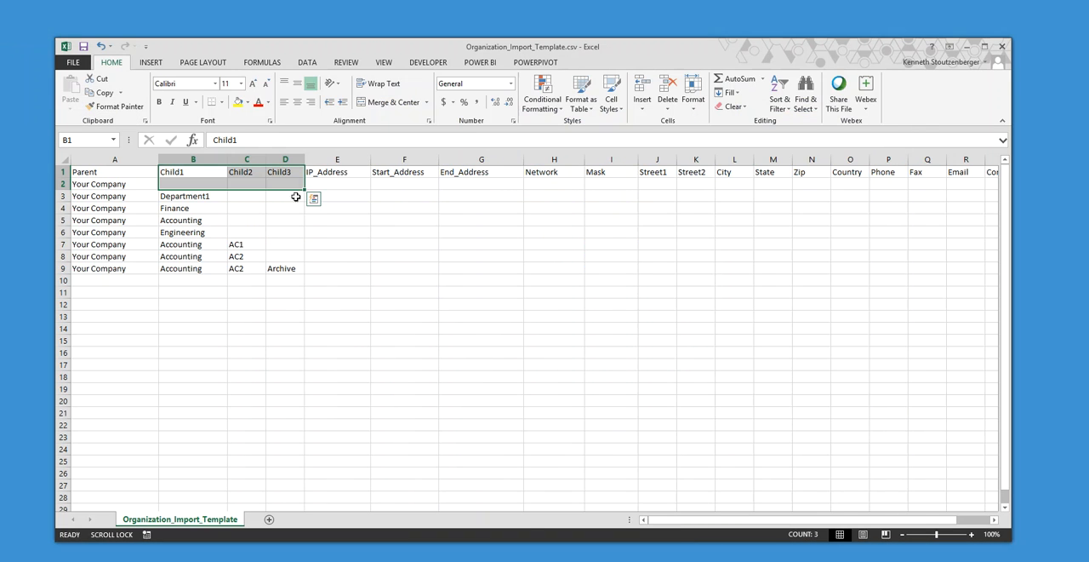
- Insert a column before IP_Address in the template and give it the header Child4
{"action": "right_click", "coordinate": [328, 159]}
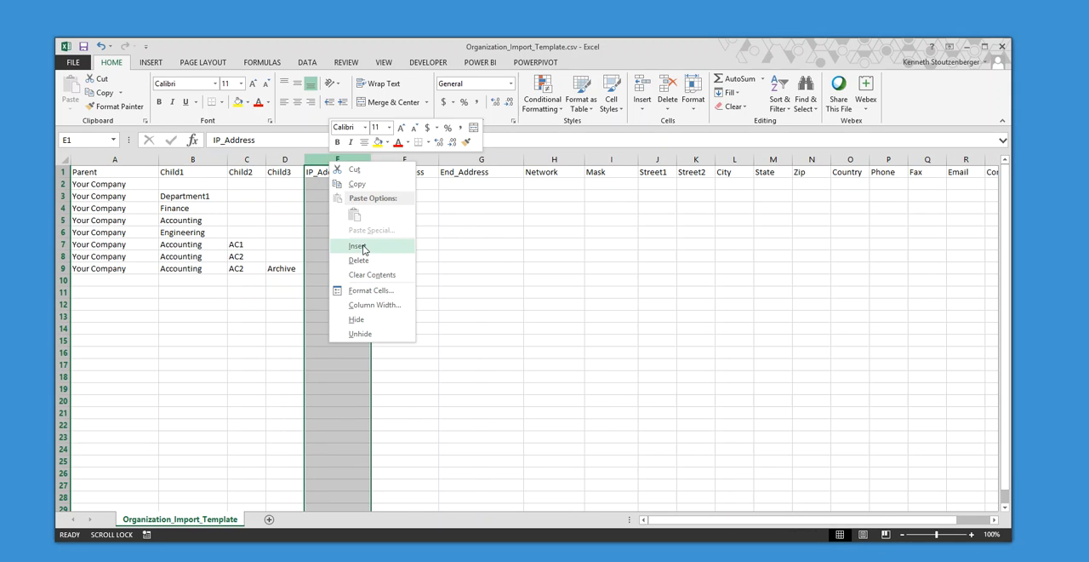
{"action": "left_click", "coordinate": [361, 245]}
{"action": "left_click", "coordinate": [316, 170]}
{"action": "type", "text": "Child4"}
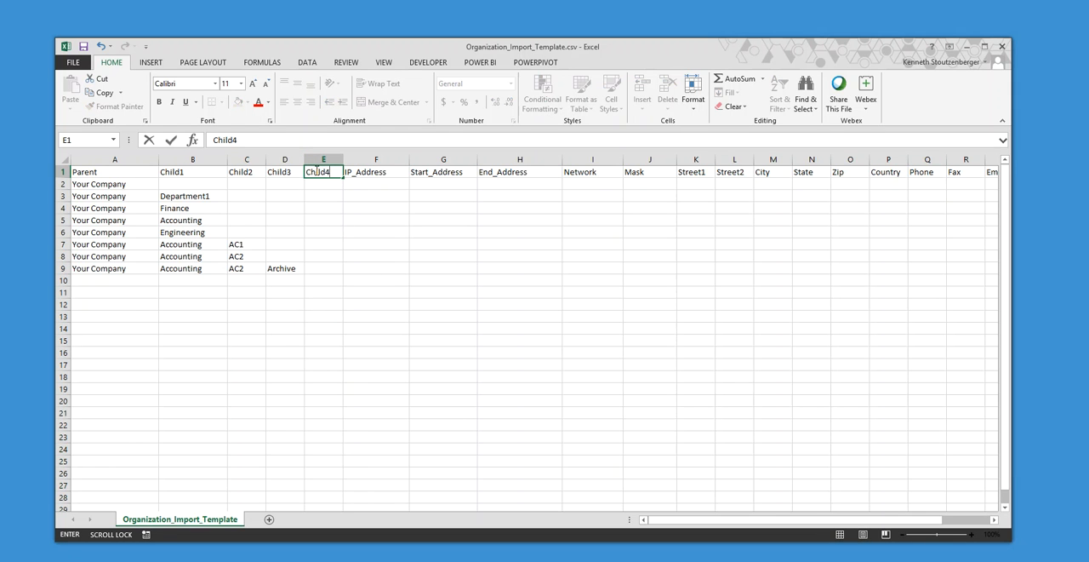
- Copy the Archive entry from row 9 into row 10 and enter Sept as its Child4 value
{"action": "left_click_drag", "start_coordinate": [94, 268], "coordinate": [273, 267]}
{"action": "key", "text": "ctrl+c"}
{"action": "left_click_drag", "start_coordinate": [150, 281], "coordinate": [275, 281]}
{"action": "key", "text": "ctrl+v"}
{"action": "left_click", "coordinate": [317, 282]}
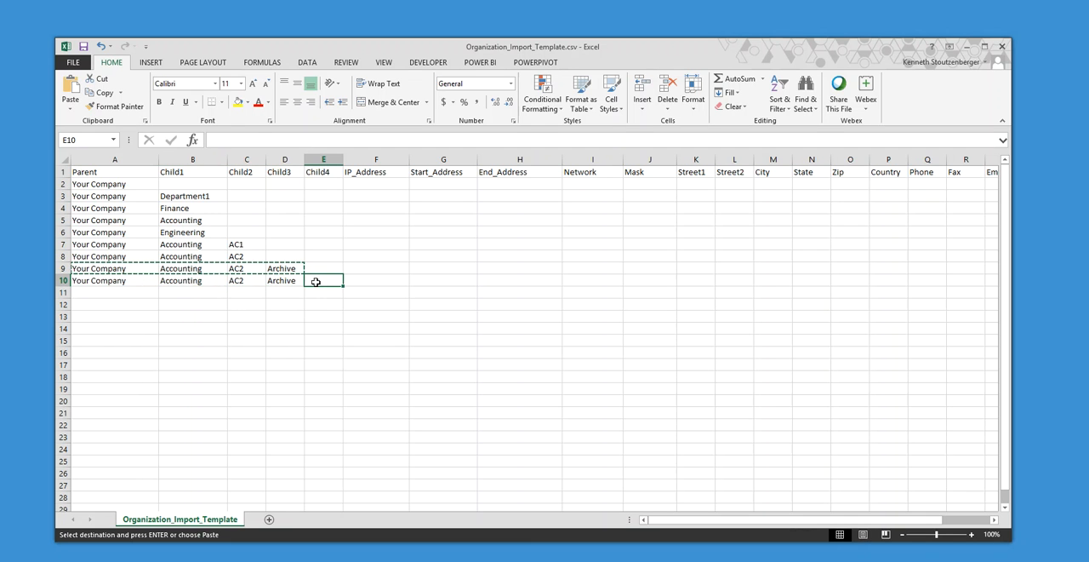
{"action": "type", "text": "Sept"}
- Copy the Sept entry from row 10 into row 11 and set its Child4 value to Oct
{"action": "left_click_drag", "start_coordinate": [102, 282], "coordinate": [314, 280]}
{"action": "key", "text": "ctrl+c"}
{"action": "left_click_drag", "start_coordinate": [150, 292], "coordinate": [317, 294]}
{"action": "key", "text": "ctrl+v"}
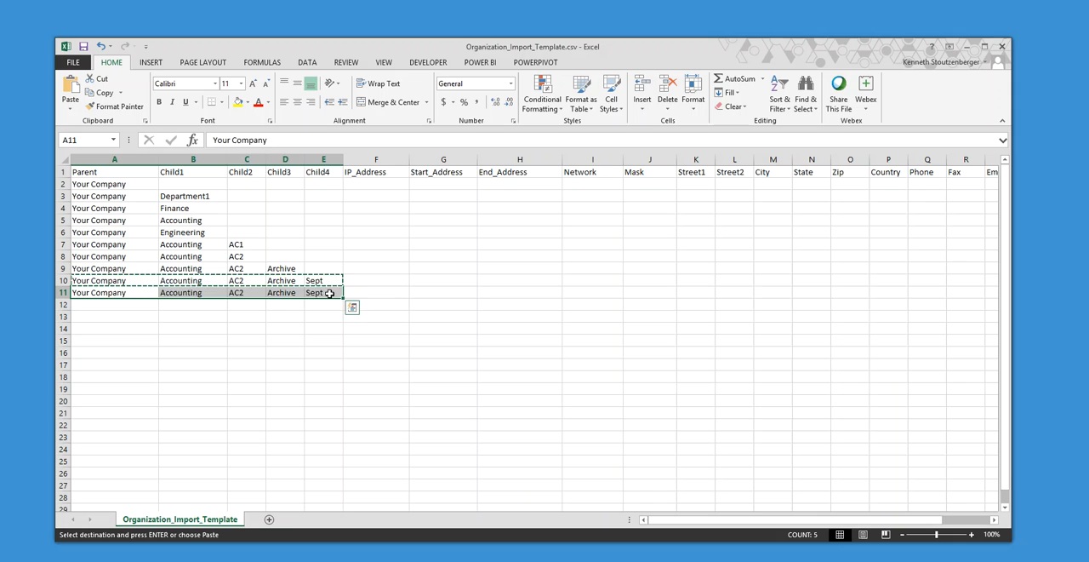
{"action": "left_click", "coordinate": [316, 293]}
{"action": "key", "text": "Escape"}
{"action": "type", "text": "Oct"}
{"action": "key", "text": "Return"}
{"action": "left_click_drag", "start_coordinate": [113, 303], "coordinate": [312, 303]}
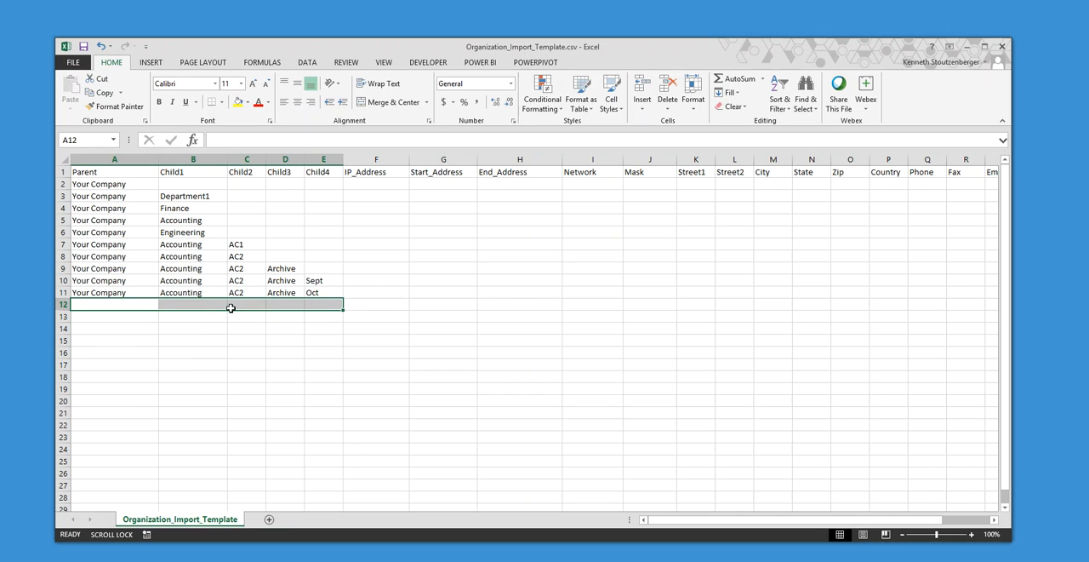
{"action": "left_click", "coordinate": [277, 305]}
{"action": "left_click_drag", "start_coordinate": [116, 306], "coordinate": [259, 303]}
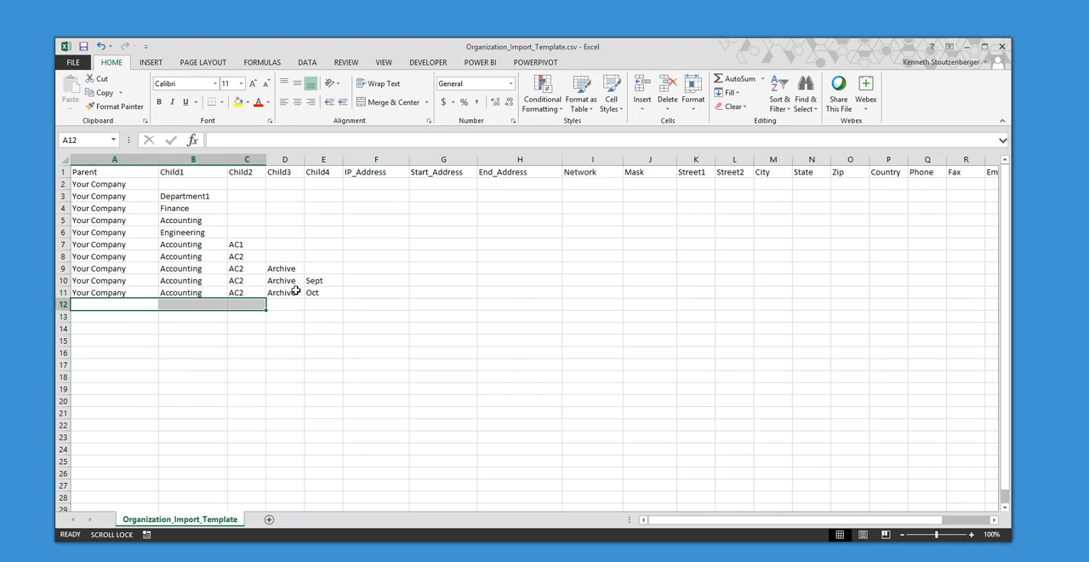
- Save the template in CSV format and run Organization.exe from New folder to regenerate Organization.xml
{"action": "left_click", "coordinate": [83, 46]}
{"action": "left_click", "coordinate": [448, 318]}
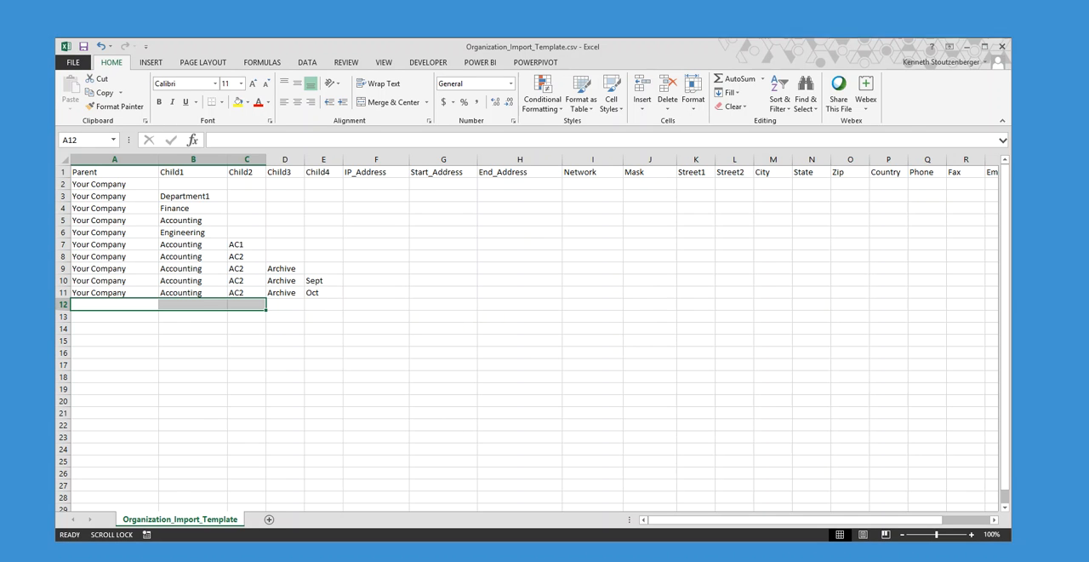
{"action": "key", "text": "alt+Tab"}
{"action": "double_click", "coordinate": [391, 223]}
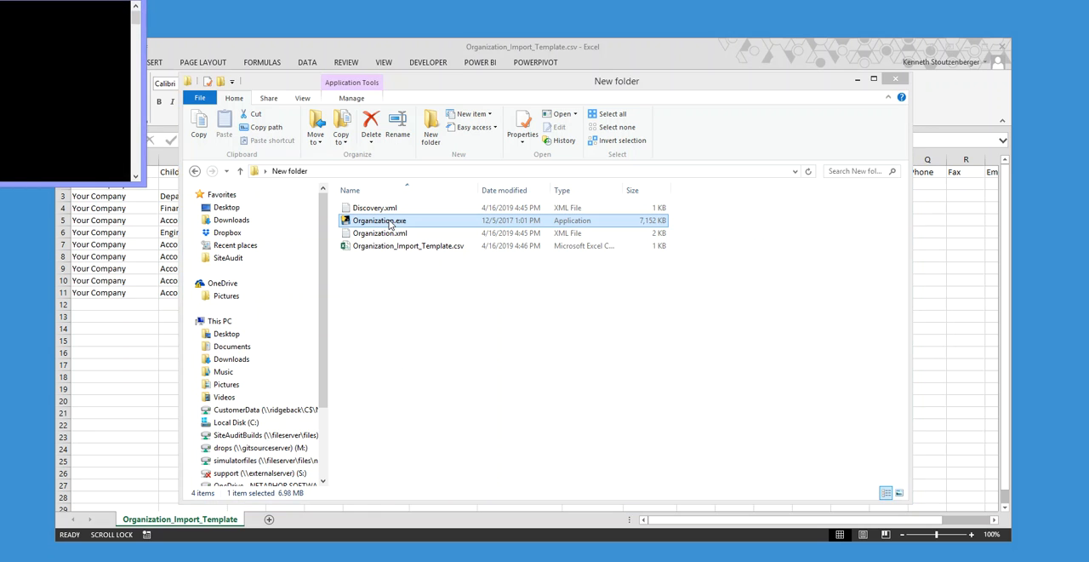
- Switch to Netaphor SiteAudit and import the organization information from Organization.xml in New folder
{"action": "left_click", "coordinate": [618, 559]}
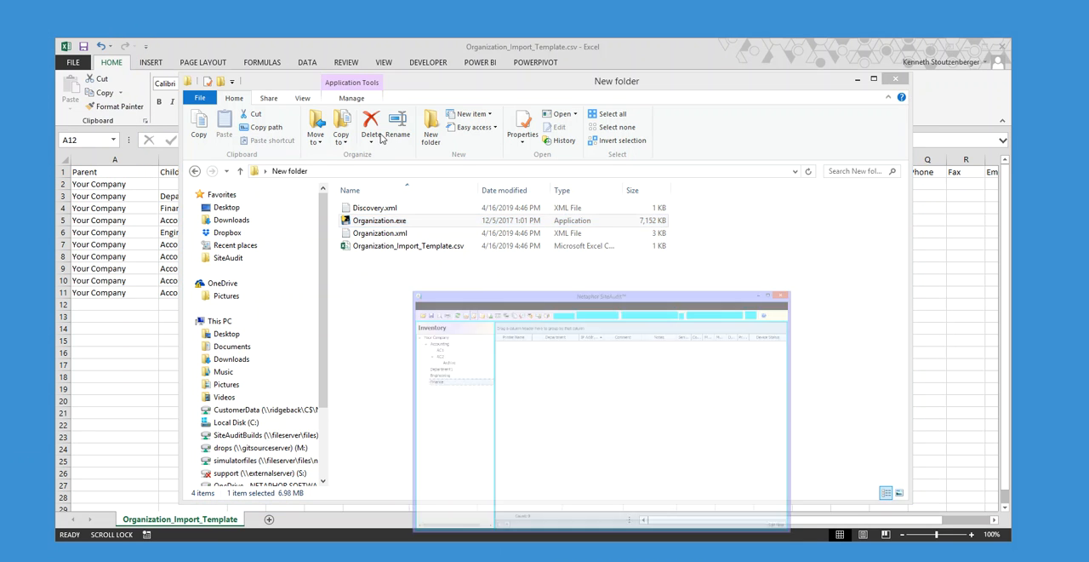
{"action": "left_click", "coordinate": [391, 99]}
{"action": "left_click", "coordinate": [422, 144]}
{"action": "left_click", "coordinate": [599, 245]}
{"action": "left_click", "coordinate": [491, 221]}
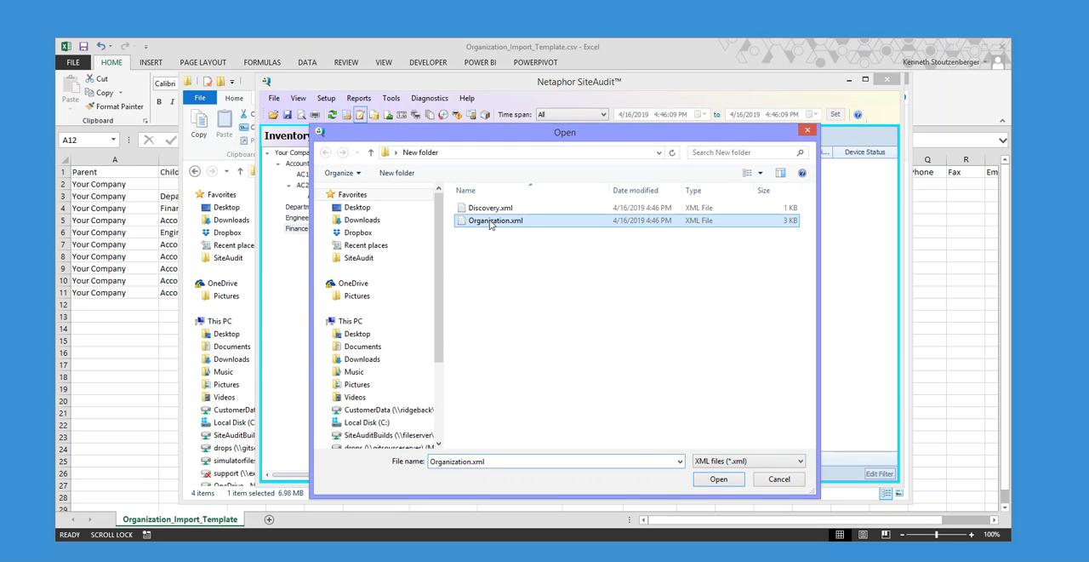
{"action": "left_click", "coordinate": [718, 479]}
{"action": "left_click", "coordinate": [624, 249]}
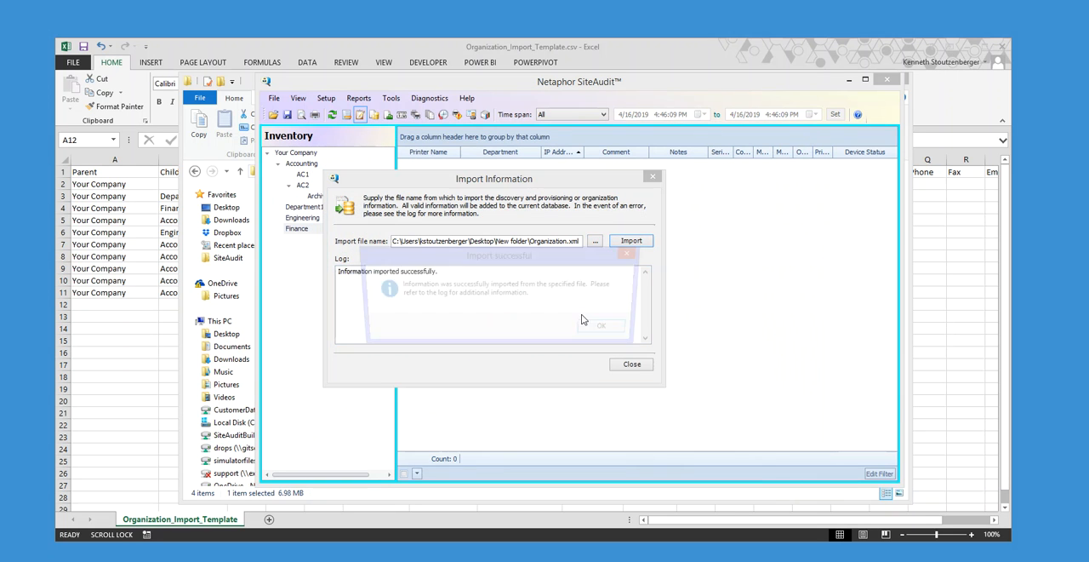
{"action": "left_click", "coordinate": [606, 333]}
{"action": "left_click", "coordinate": [634, 366]}
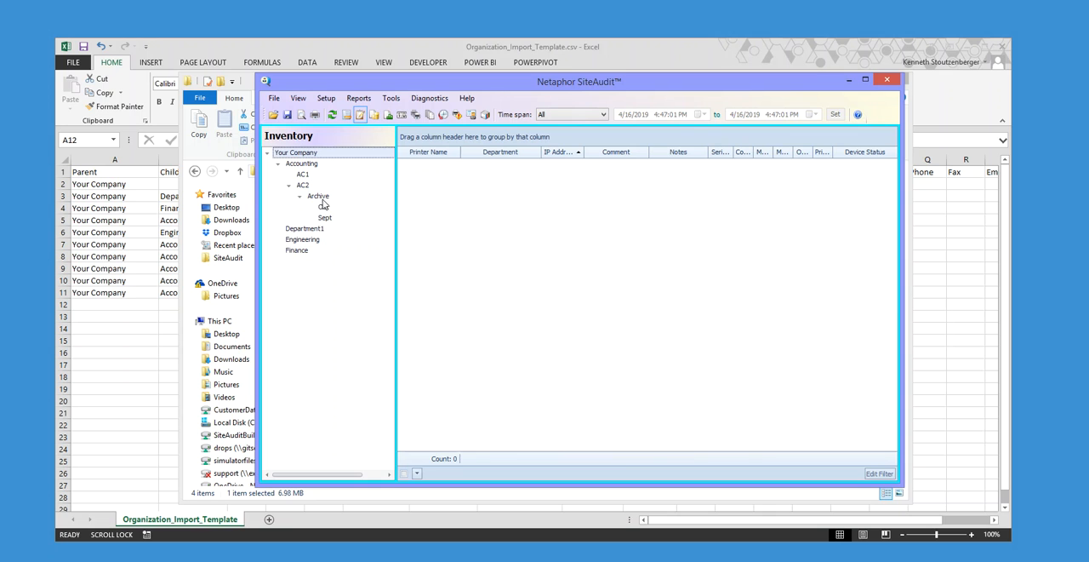
- Inspect Oct and Sept under Archive in the Inventory tree, and compare them with the hierarchy rows of the template in Excel
{"action": "left_click", "coordinate": [324, 205]}
{"action": "left_click", "coordinate": [324, 219]}
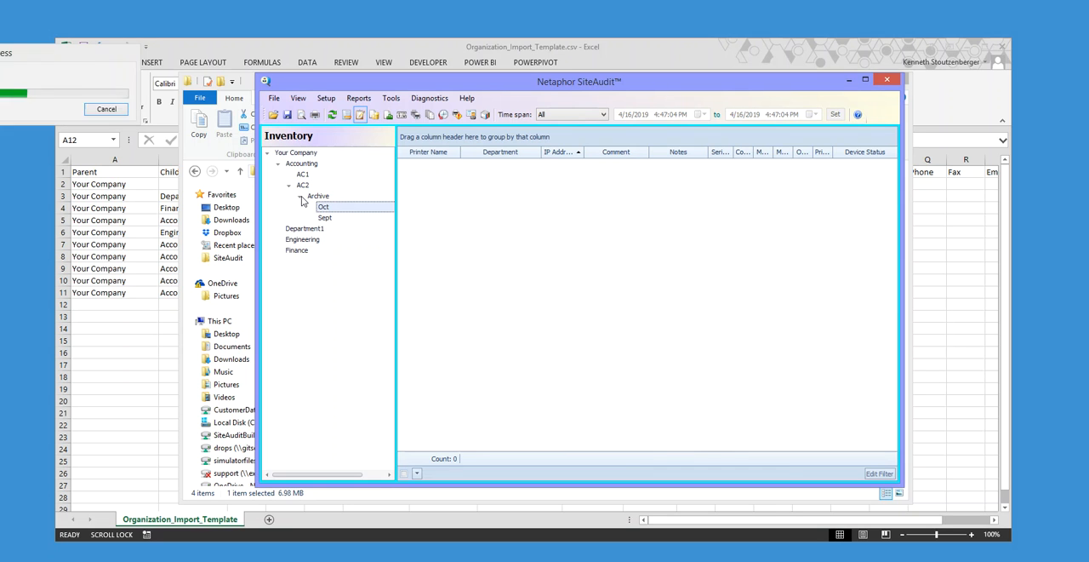
{"action": "left_click", "coordinate": [187, 45]}
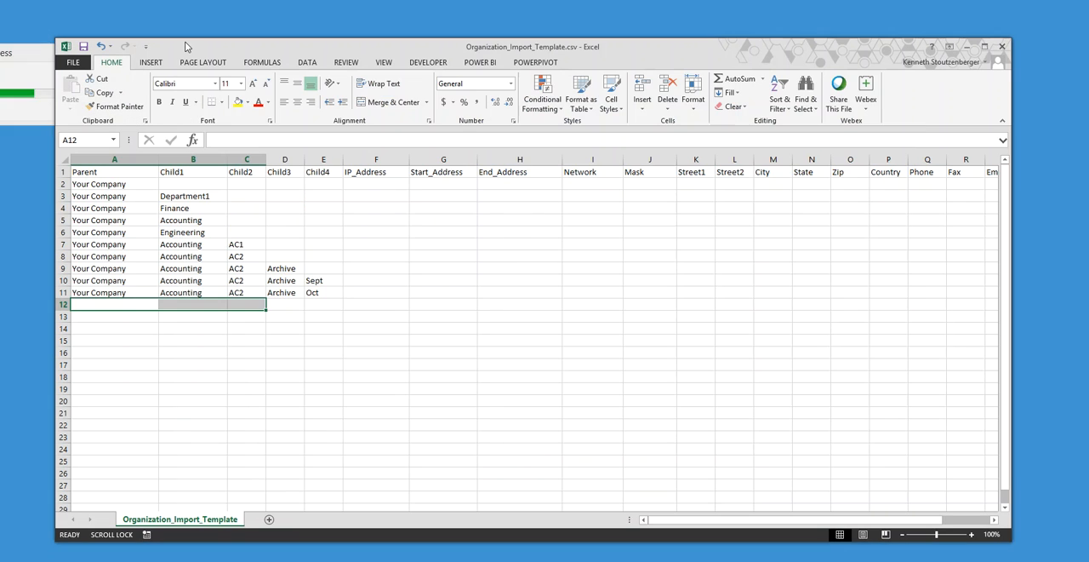
{"action": "left_click", "coordinate": [361, 161]}
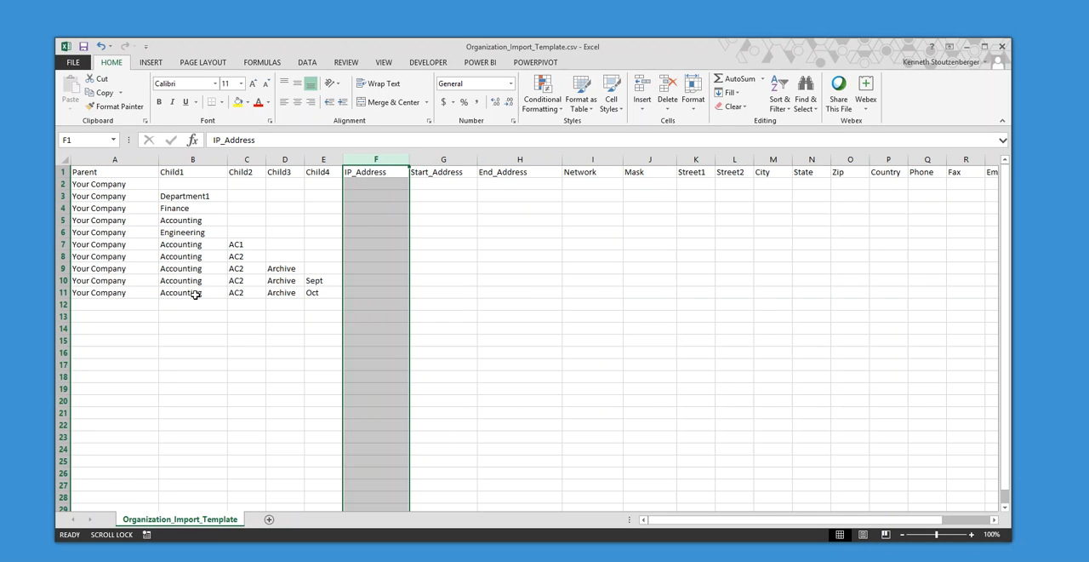
{"action": "left_click", "coordinate": [124, 291]}
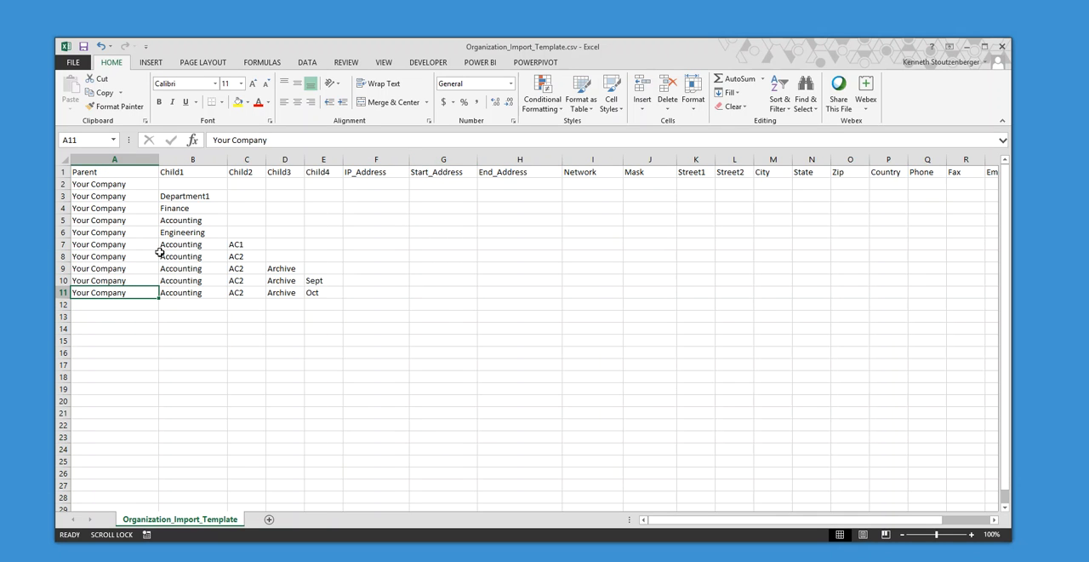
{"action": "left_click_drag", "start_coordinate": [323, 296], "coordinate": [82, 189]}
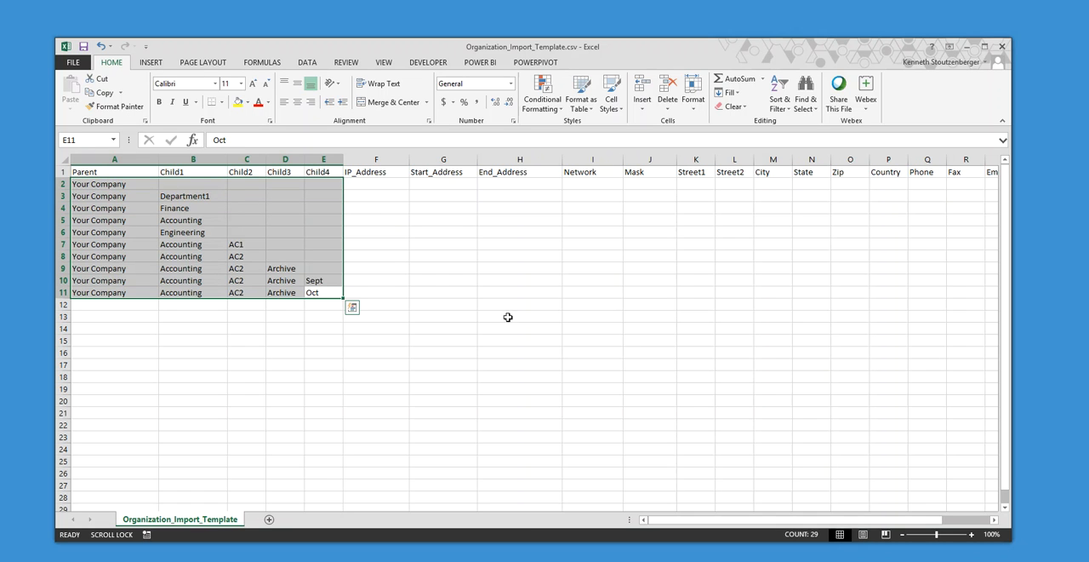
- Fill in Street1, City, State, Zip and Country with the company's address in row 2 of the template
{"action": "left_click", "coordinate": [700, 184]}
{"action": "type", "text": "12"}
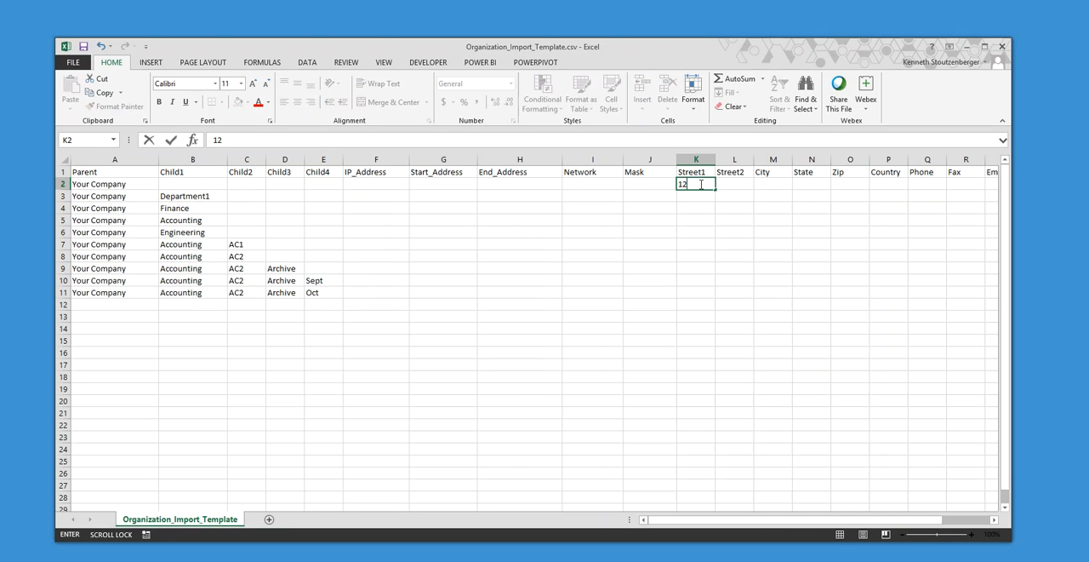
{"action": "left_click", "coordinate": [742, 184]}
{"action": "left_click", "coordinate": [756, 184]}
{"action": "type", "text": "Irvine"}
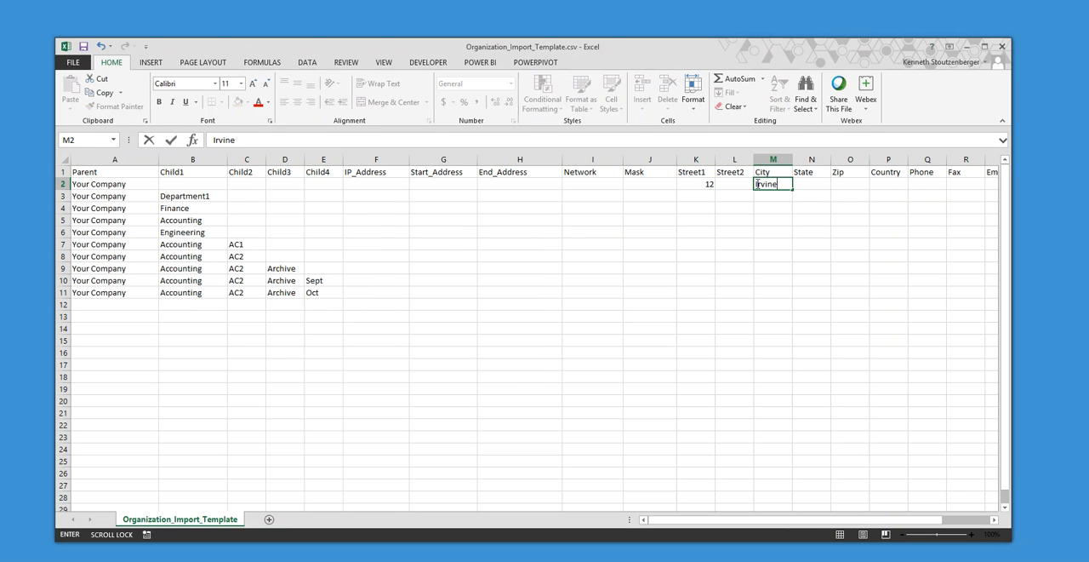
{"action": "key", "text": "Tab"}
{"action": "type", "text": "CA"}
{"action": "key", "text": "Tab"}
{"action": "type", "text": "92837"}
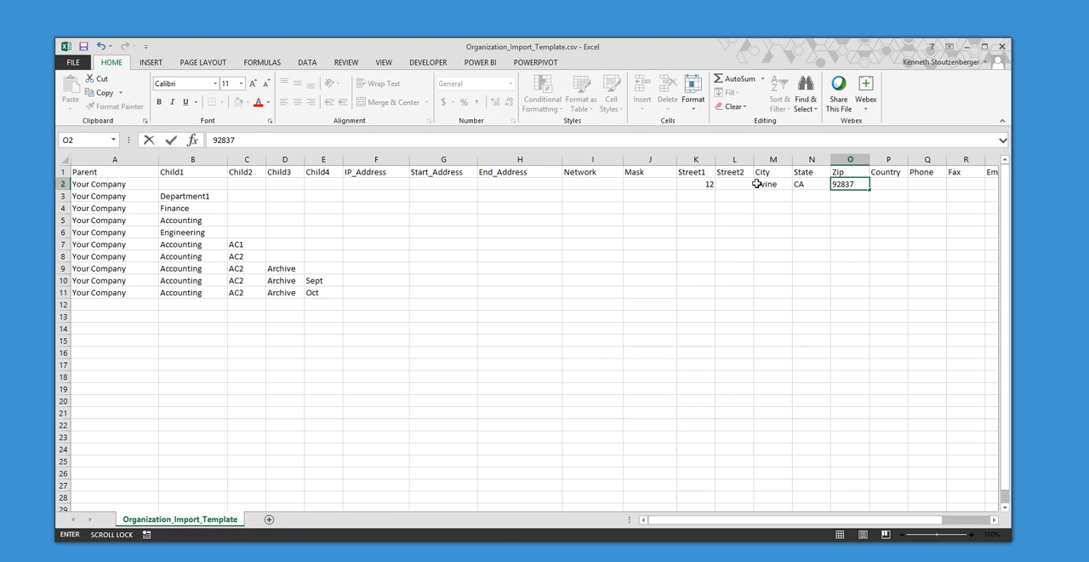
{"action": "left_click", "coordinate": [889, 182]}
{"action": "type", "text": "USA"}
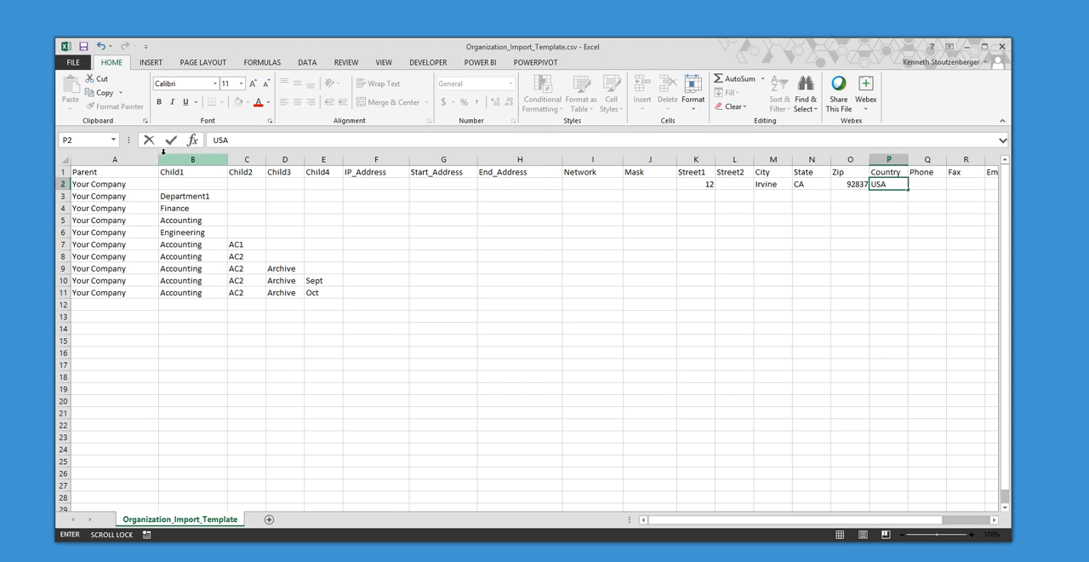
- Enter the contact's name and phone number under ContactName and ContactPhone in the Finance row
{"action": "left_click", "coordinate": [62, 207]}
{"action": "left_click_drag", "start_coordinate": [764, 520], "coordinate": [814, 519]}
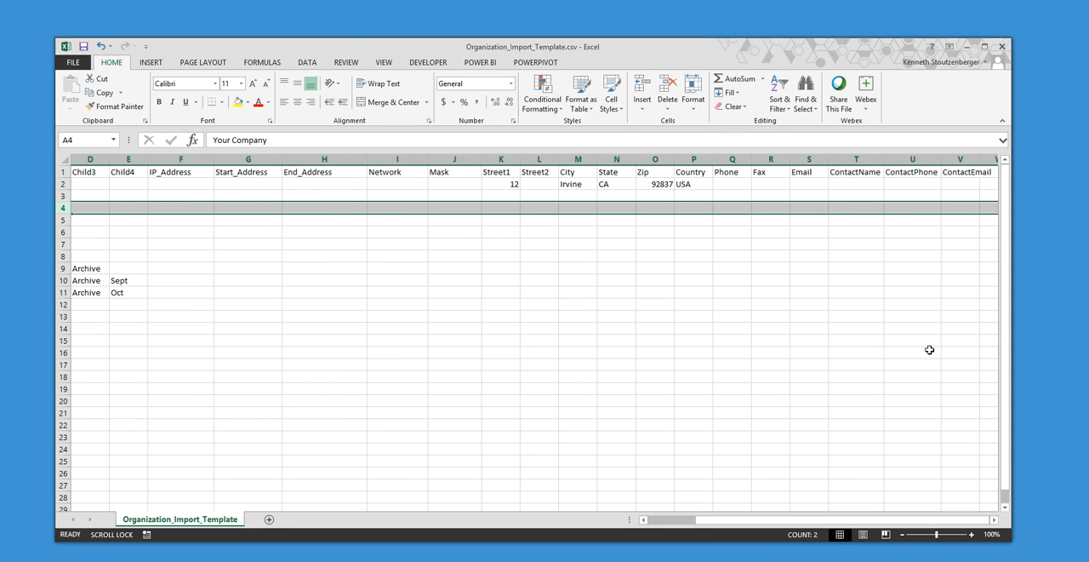
{"action": "left_click", "coordinate": [837, 208]}
{"action": "type", "text": "Ken"}
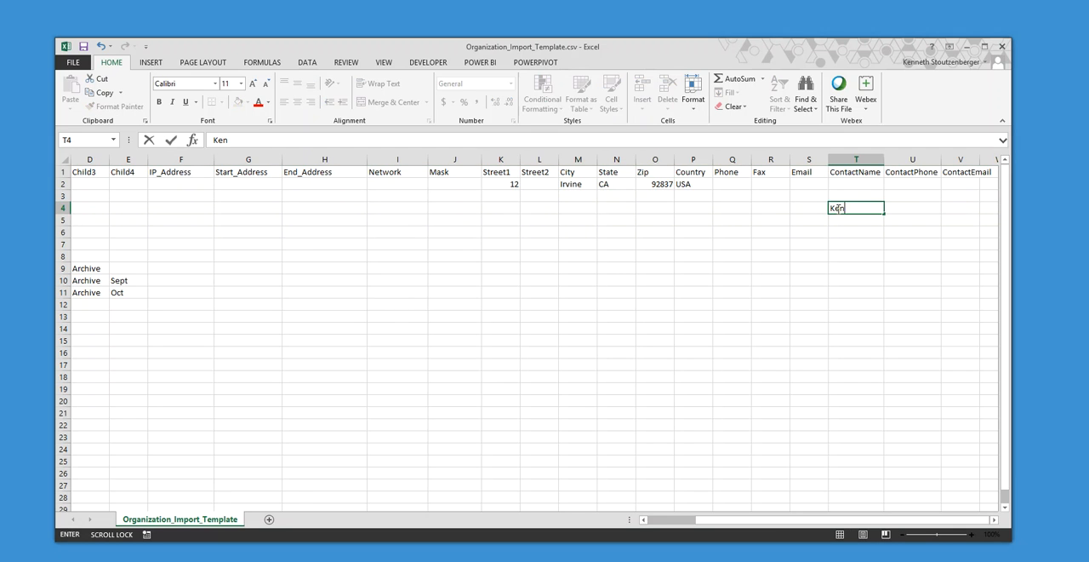
{"action": "key", "text": "Tab"}
{"action": "type", "text": "1.2"}
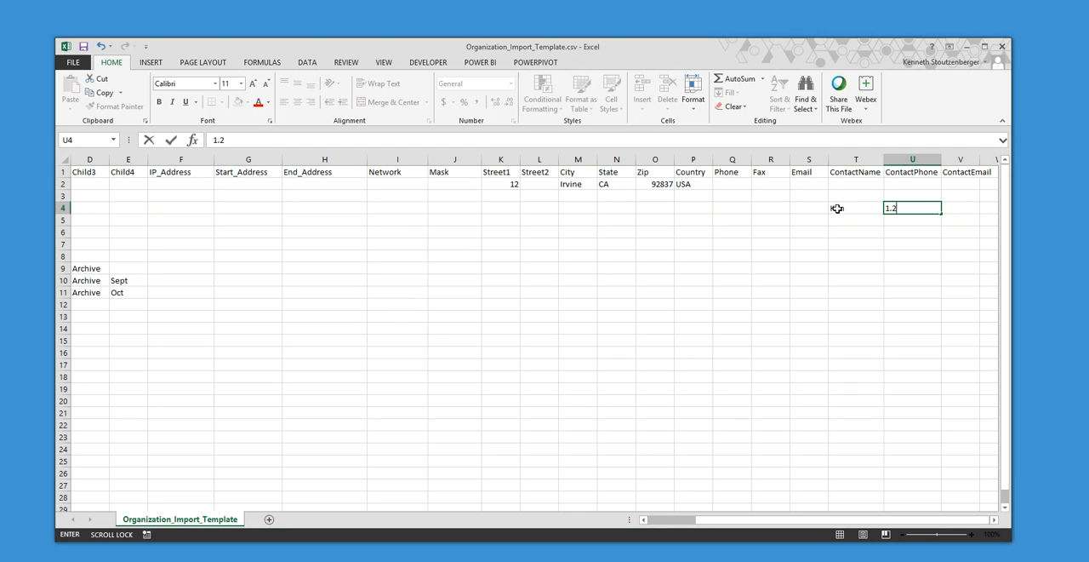
{"action": "type", "text": "22.333.4444"}
- Give the Engineering row the Network value 10.0.0.0 and the Mask value 255.255.255.0
{"action": "left_click_drag", "start_coordinate": [706, 519], "coordinate": [651, 519]}
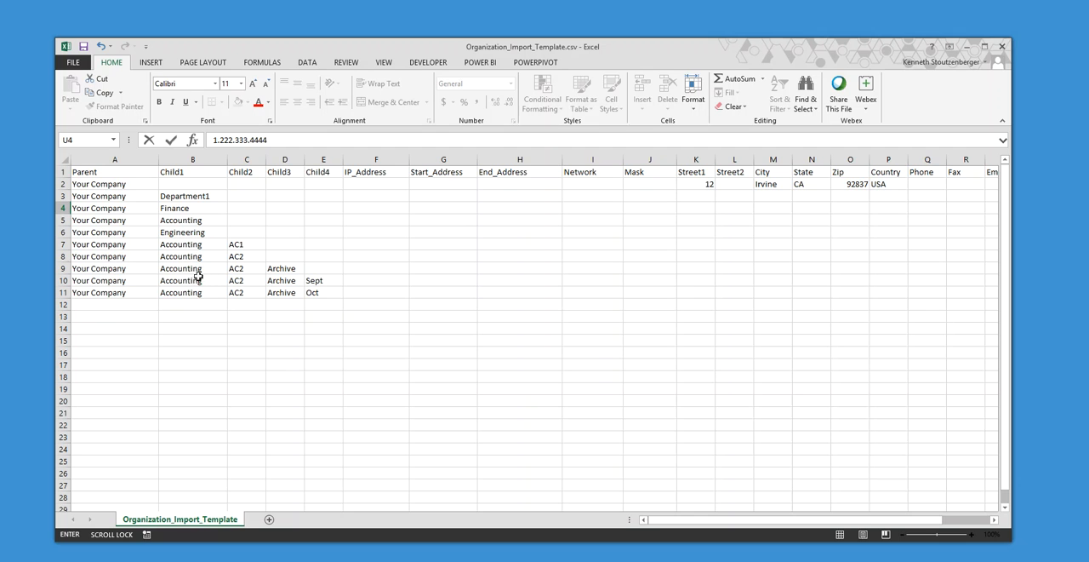
{"action": "left_click", "coordinate": [181, 235]}
{"action": "left_click_drag", "start_coordinate": [102, 234], "coordinate": [227, 237]}
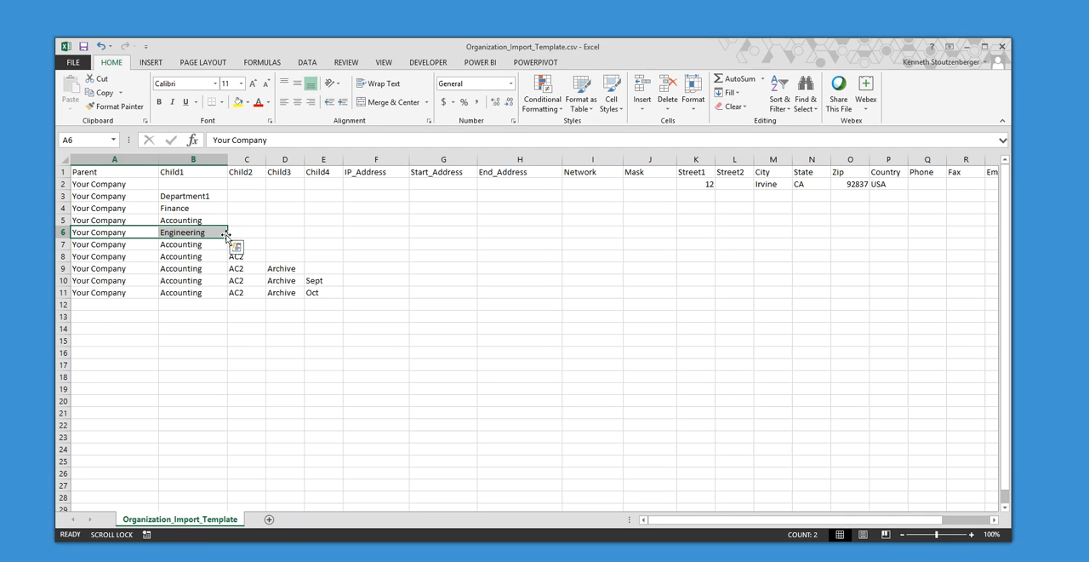
{"action": "left_click", "coordinate": [568, 231]}
{"action": "type", "text": "10.0.0.0"}
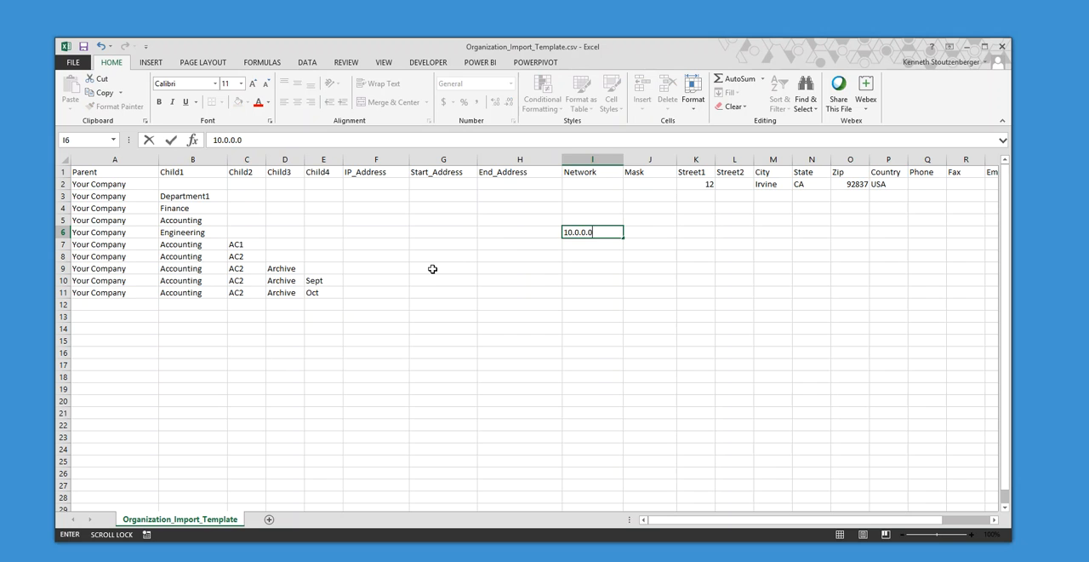
{"action": "key", "text": "Tab"}
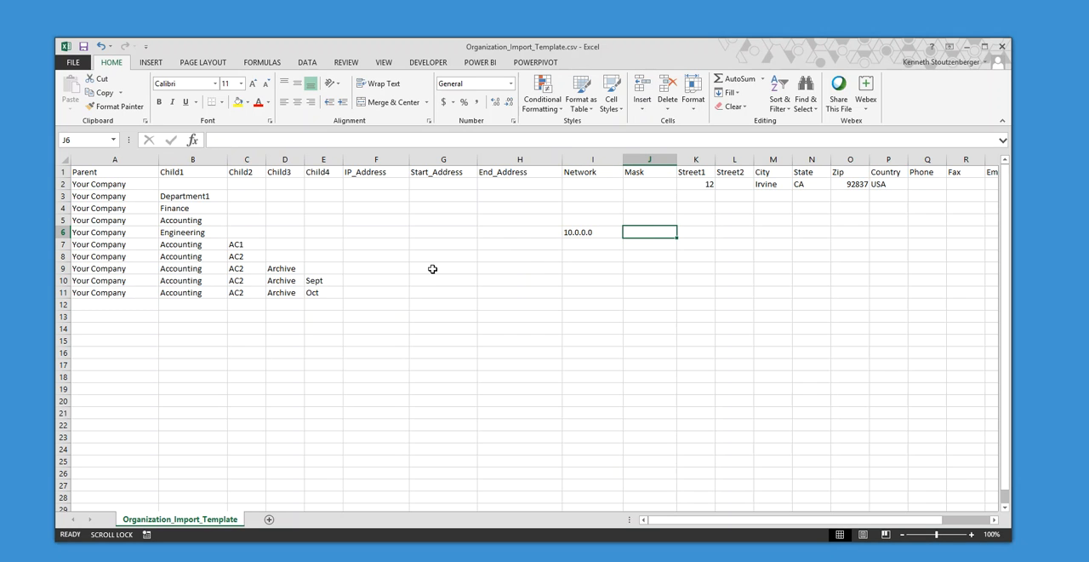
{"action": "type", "text": "255.255.255.0"}
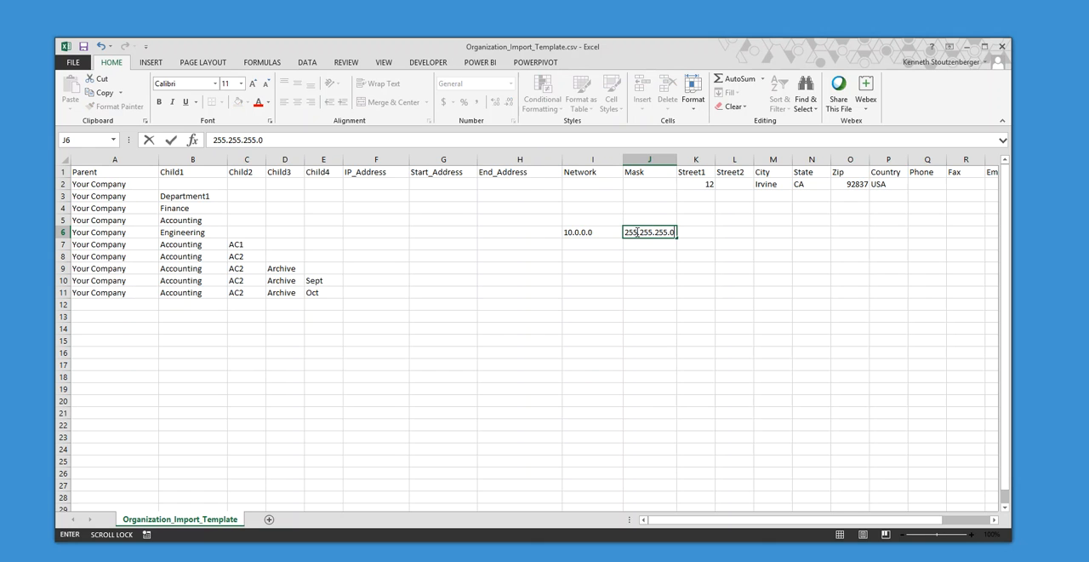
{"action": "left_click", "coordinate": [92, 232]}
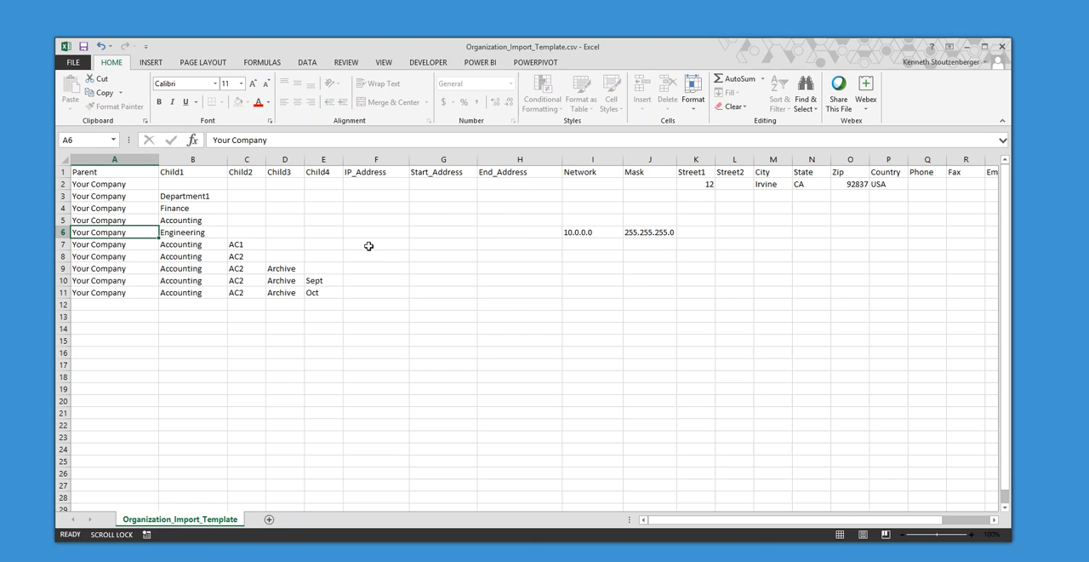
{"action": "left_click", "coordinate": [587, 232]}
{"action": "left_click", "coordinate": [649, 233]}
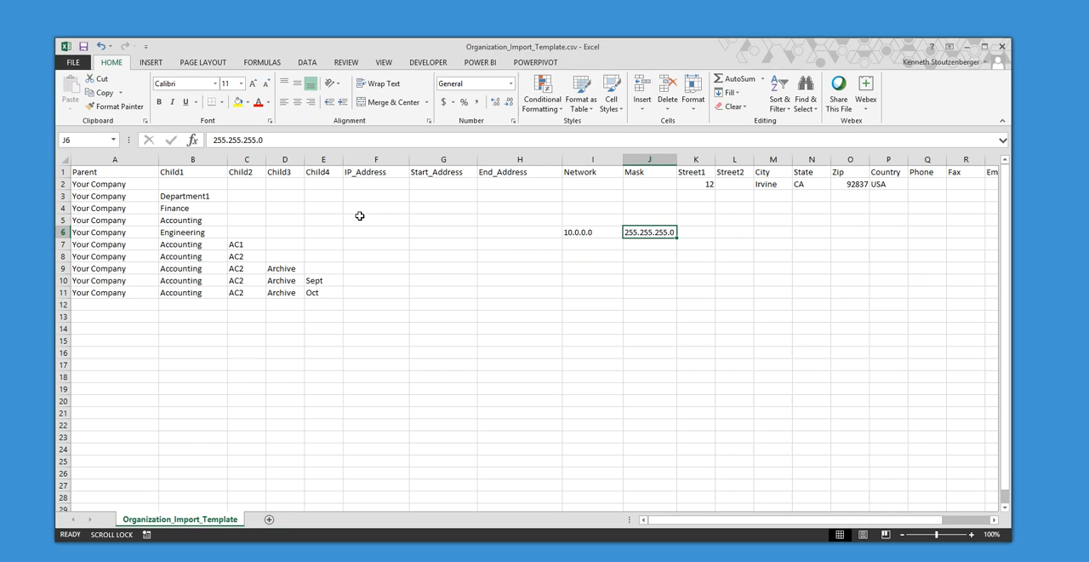
- Set the Finance row's Start_Address to 10.0.1.15 and its End_Address to 10.0.1.18
{"action": "left_click", "coordinate": [434, 209]}
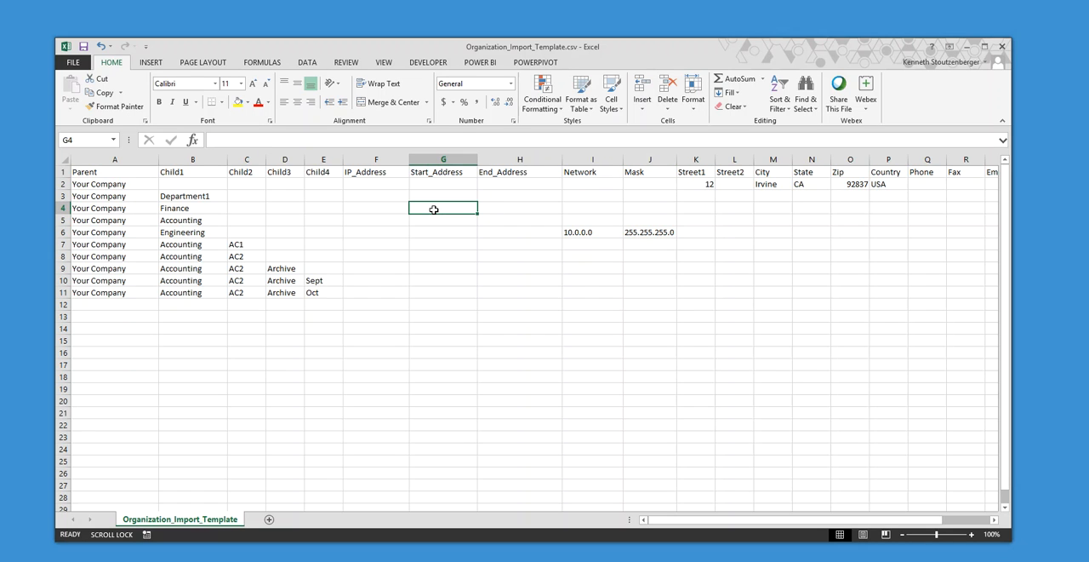
{"action": "type", "text": "10.0.1.15"}
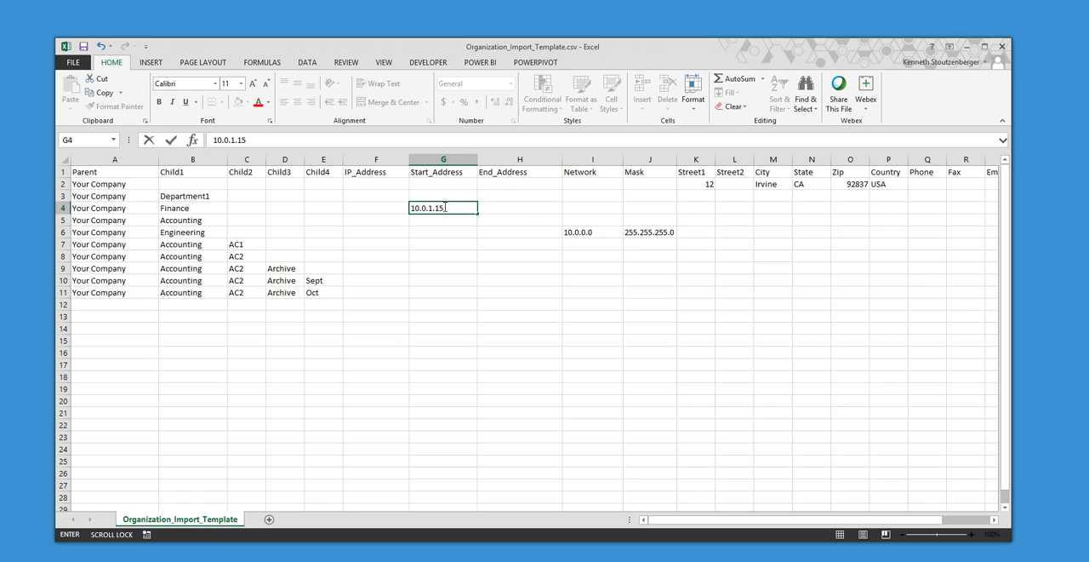
{"action": "left_click", "coordinate": [522, 209]}
{"action": "type", "text": "10.0.1.18"}
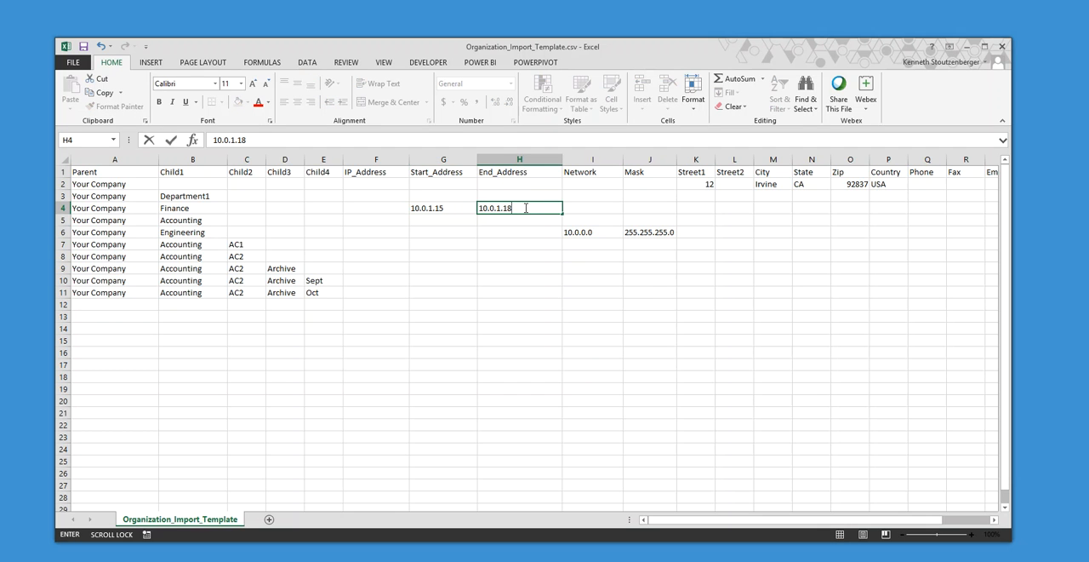
{"action": "left_click", "coordinate": [548, 255]}
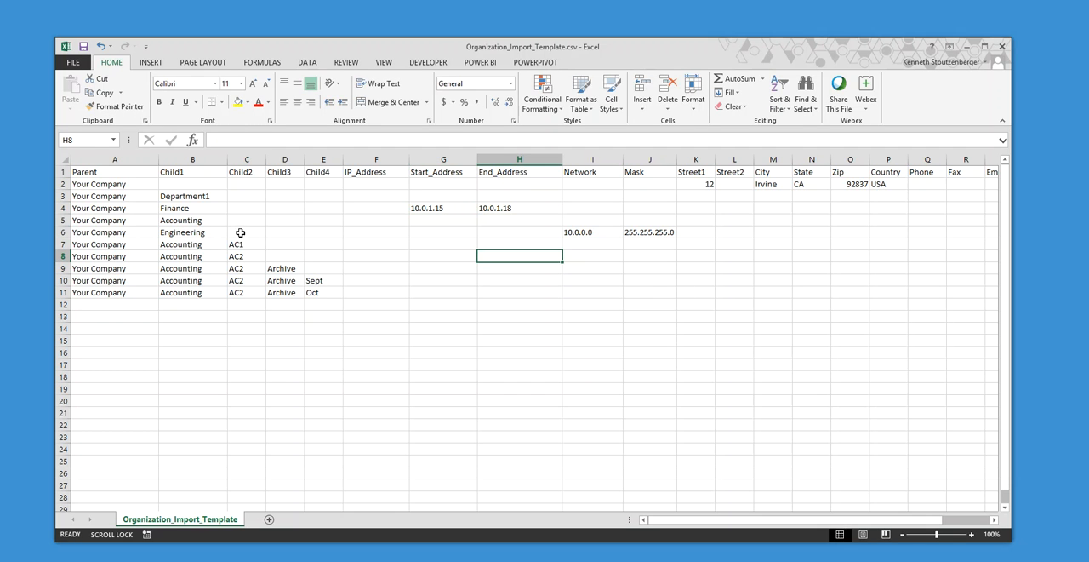
{"action": "left_click_drag", "start_coordinate": [89, 232], "coordinate": [584, 233]}
{"action": "left_click_drag", "start_coordinate": [89, 207], "coordinate": [500, 208]}
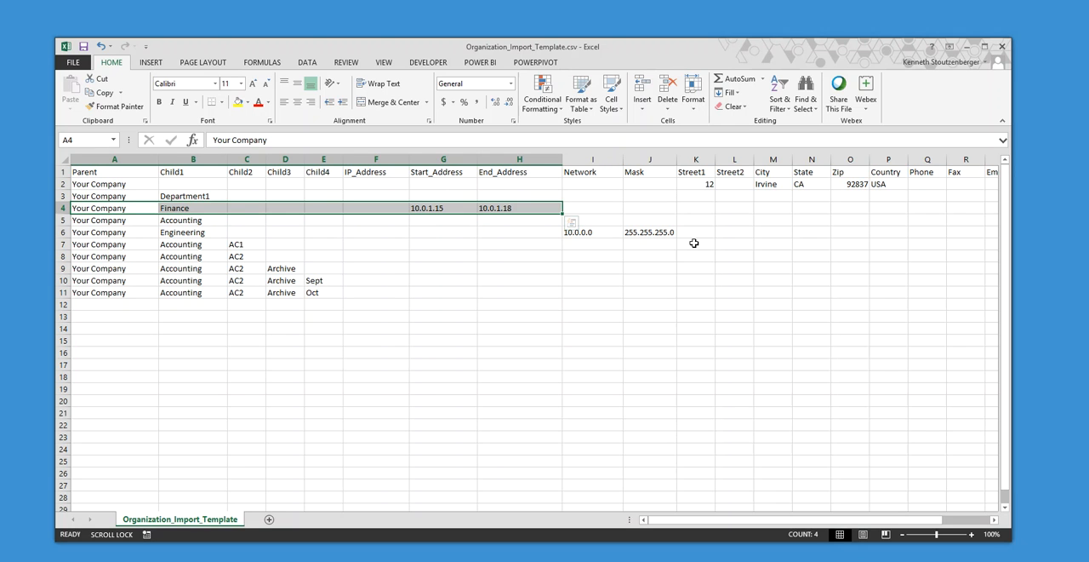
- Save the updated template, keeping the CSV format, and run Organization.exe to convert it to XML
{"action": "left_click", "coordinate": [82, 48]}
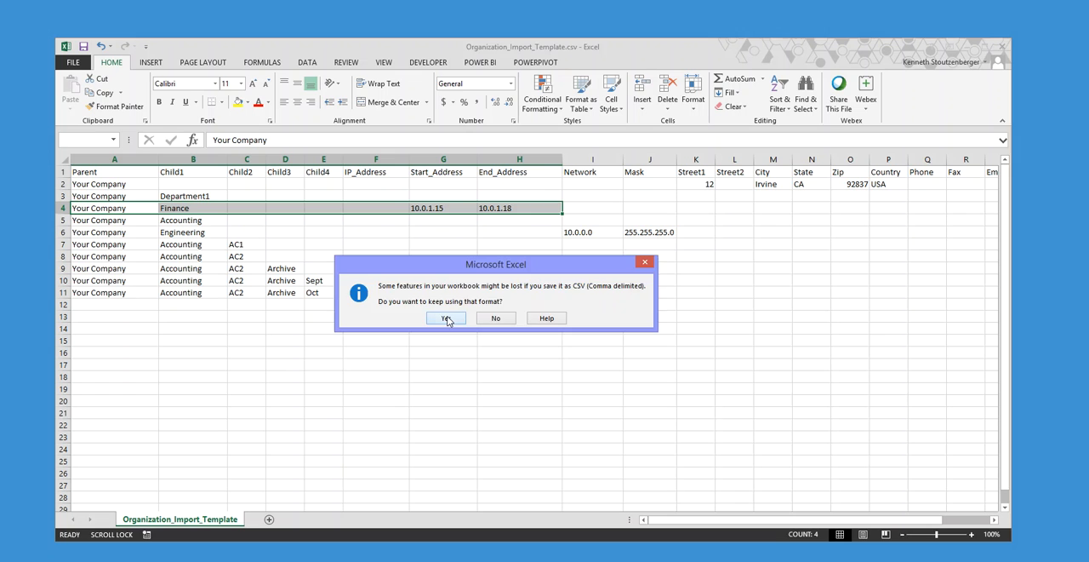
{"action": "left_click", "coordinate": [445, 318]}
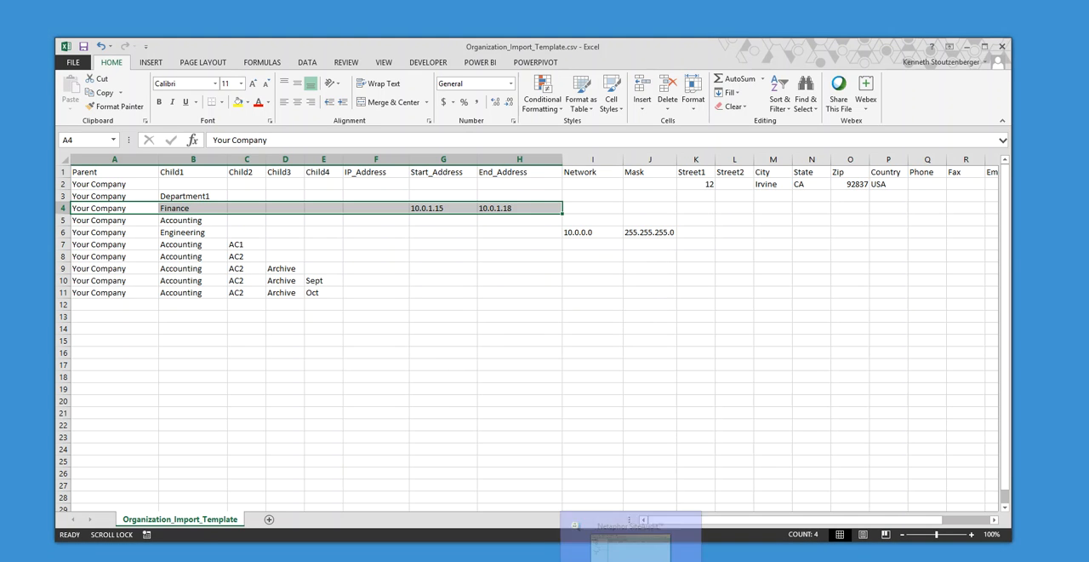
{"action": "left_click", "coordinate": [108, 560]}
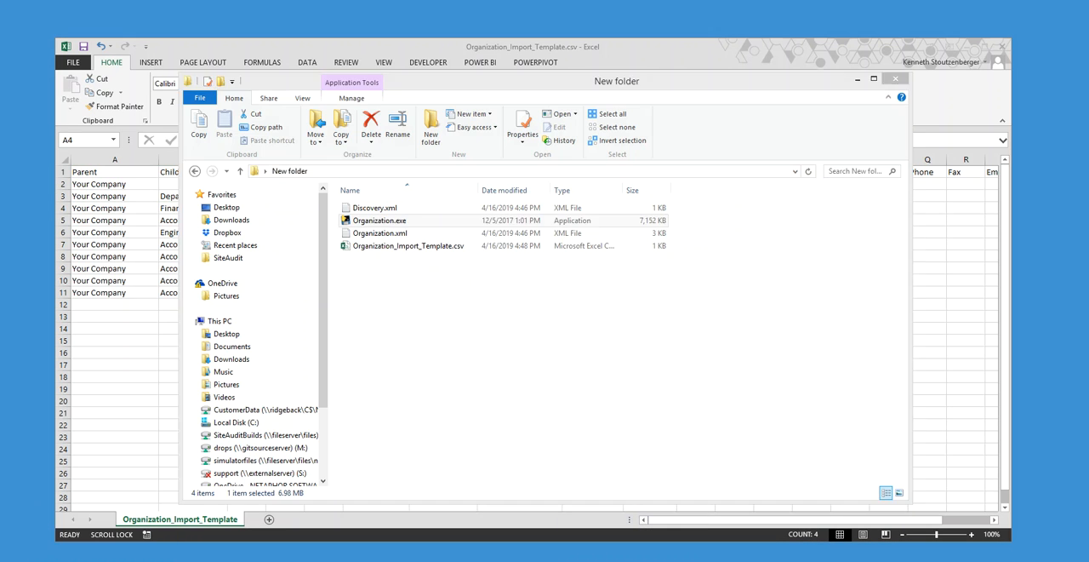
{"action": "double_click", "coordinate": [388, 222]}
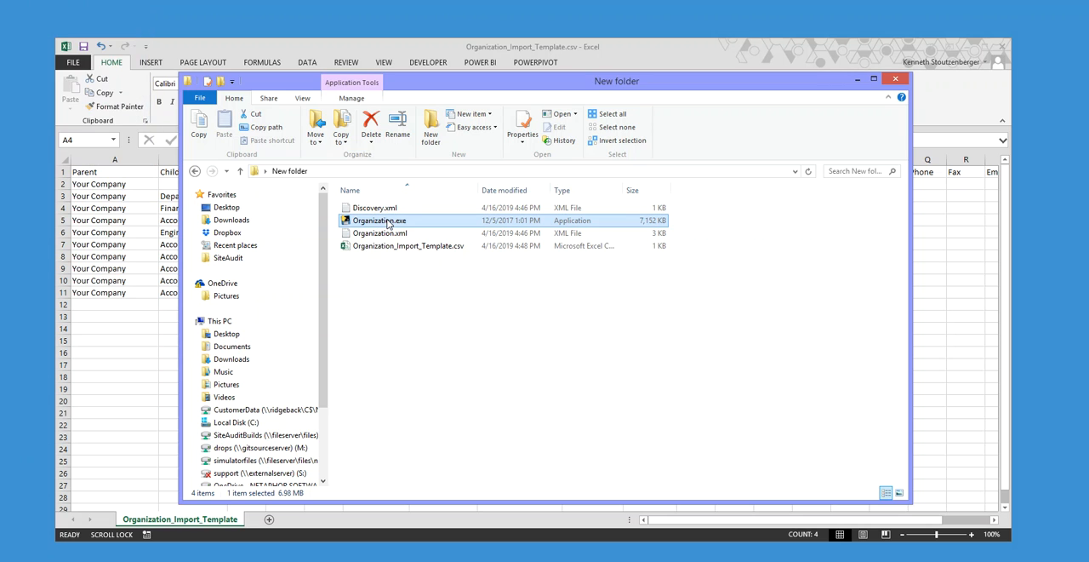
- Switch to SiteAudit and import the converted Organization.xml file from New folder into the current database
{"action": "key", "text": "alt+Tab"}
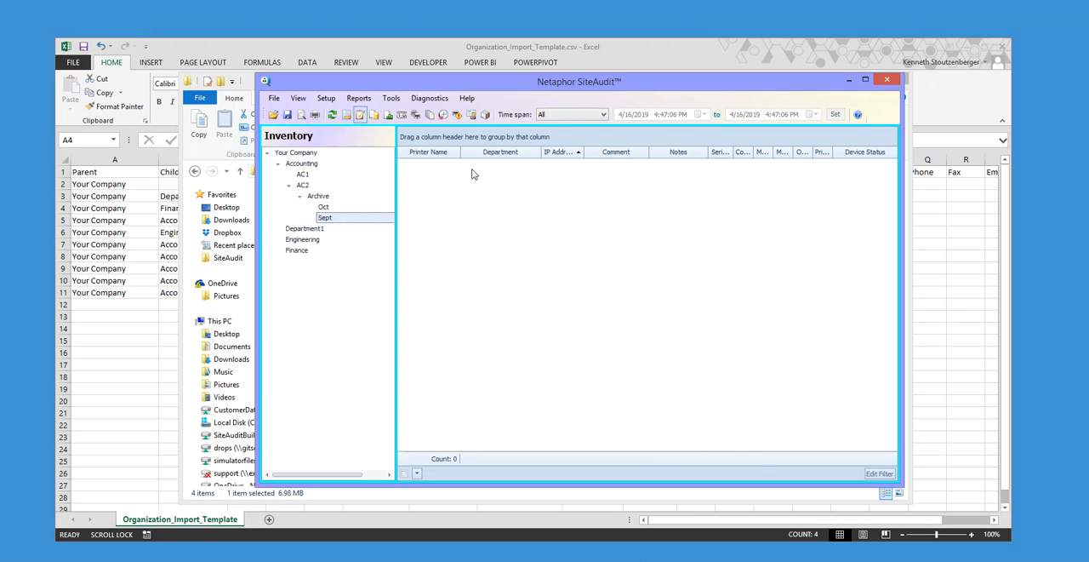
{"action": "left_click", "coordinate": [396, 102]}
{"action": "left_click", "coordinate": [454, 152]}
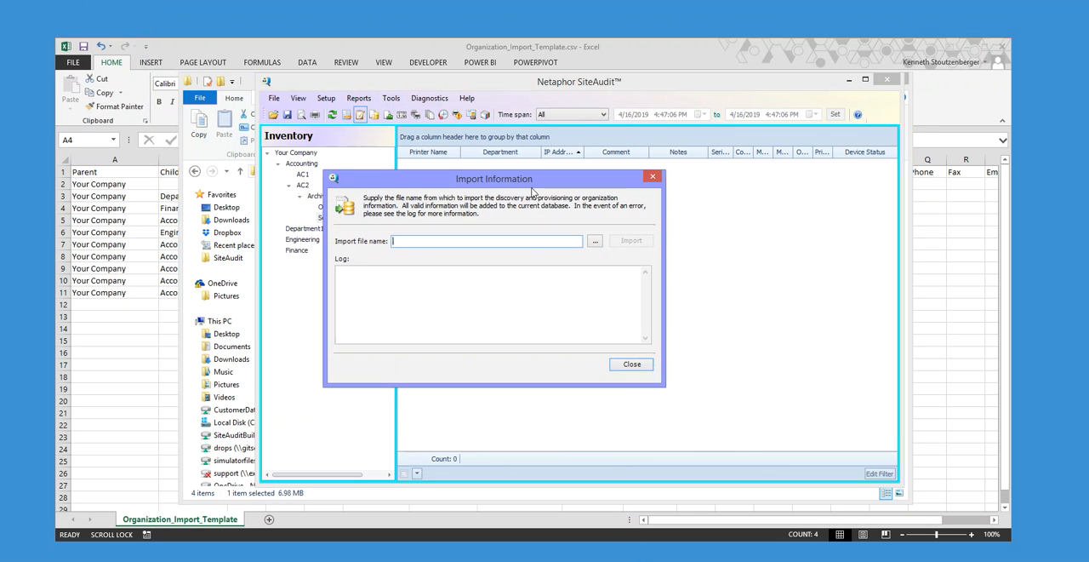
{"action": "left_click", "coordinate": [594, 242]}
{"action": "left_click", "coordinate": [502, 221]}
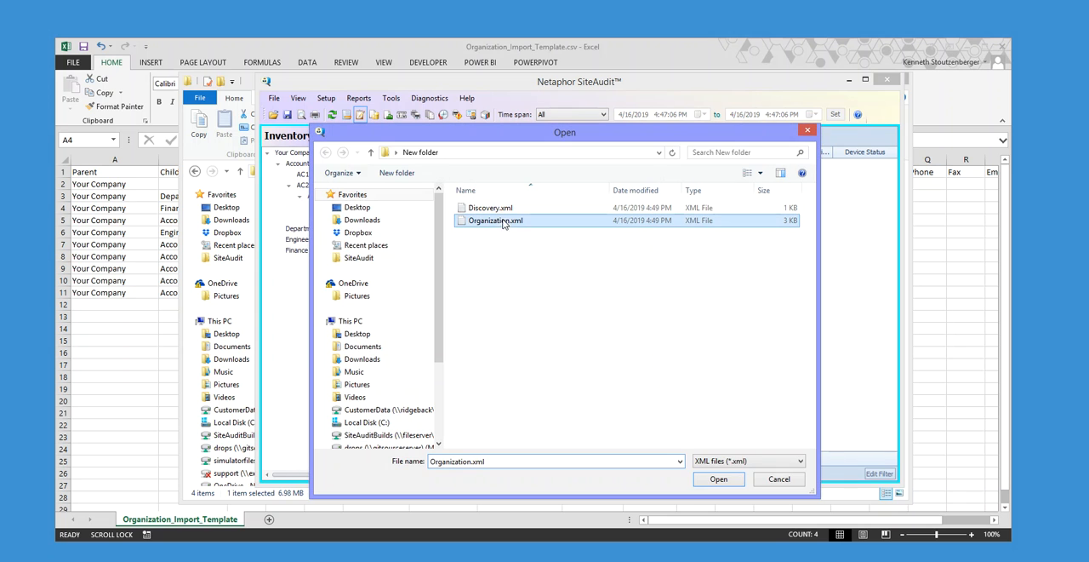
{"action": "left_click", "coordinate": [716, 479]}
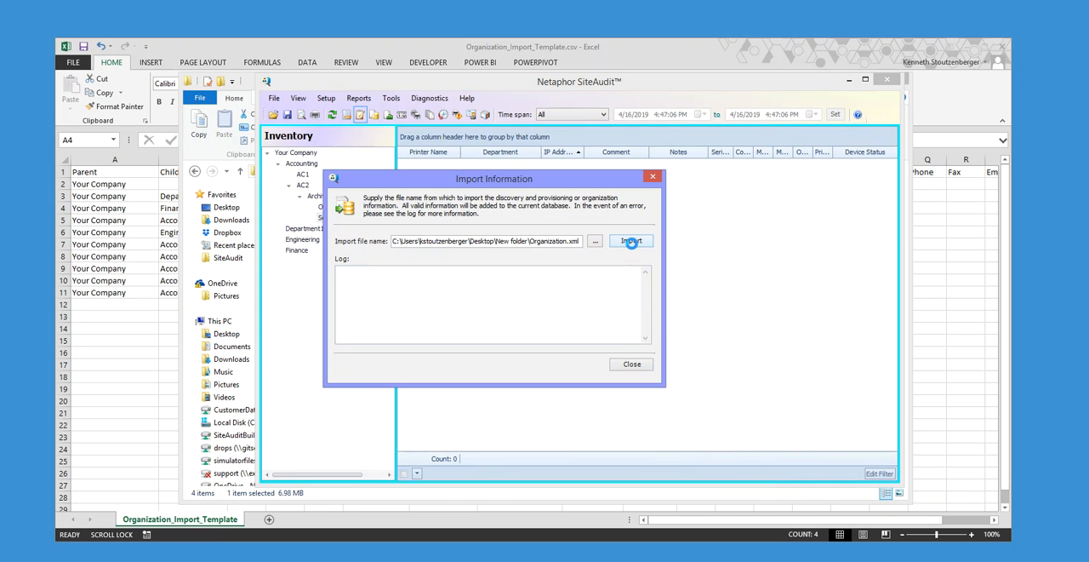
{"action": "left_click", "coordinate": [632, 242]}
{"action": "left_click", "coordinate": [618, 332]}
{"action": "left_click", "coordinate": [631, 364]}
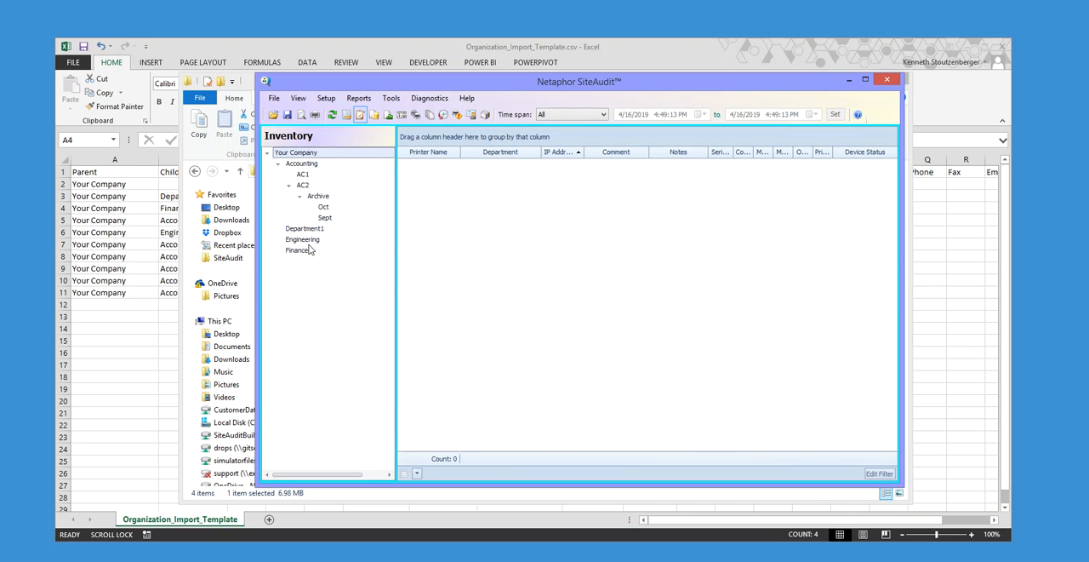
- Open the Engineering department's information and check its network assignments
{"action": "left_click", "coordinate": [305, 241]}
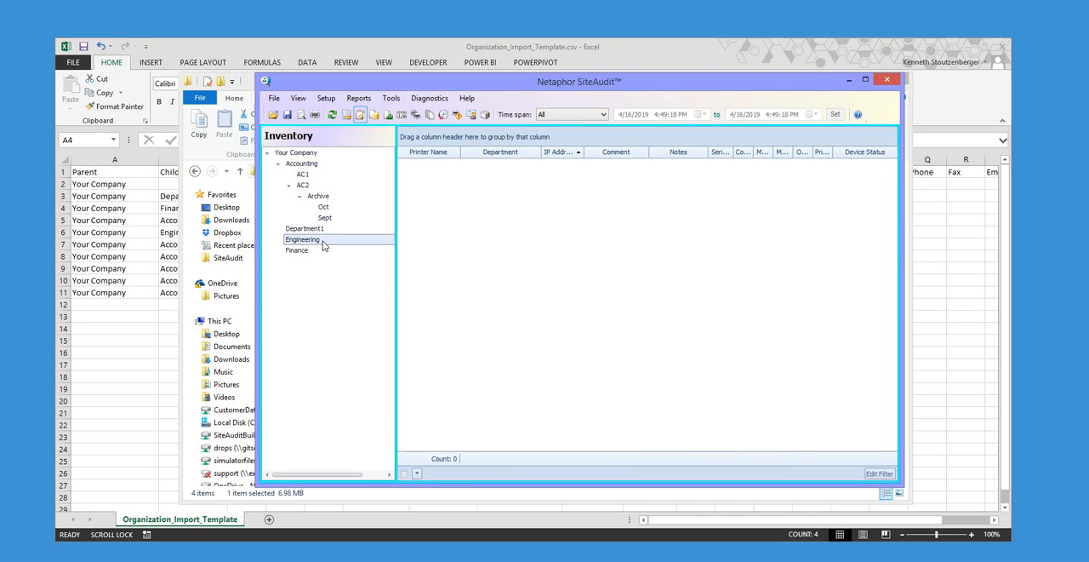
{"action": "right_click", "coordinate": [323, 245]}
{"action": "left_click", "coordinate": [336, 248]}
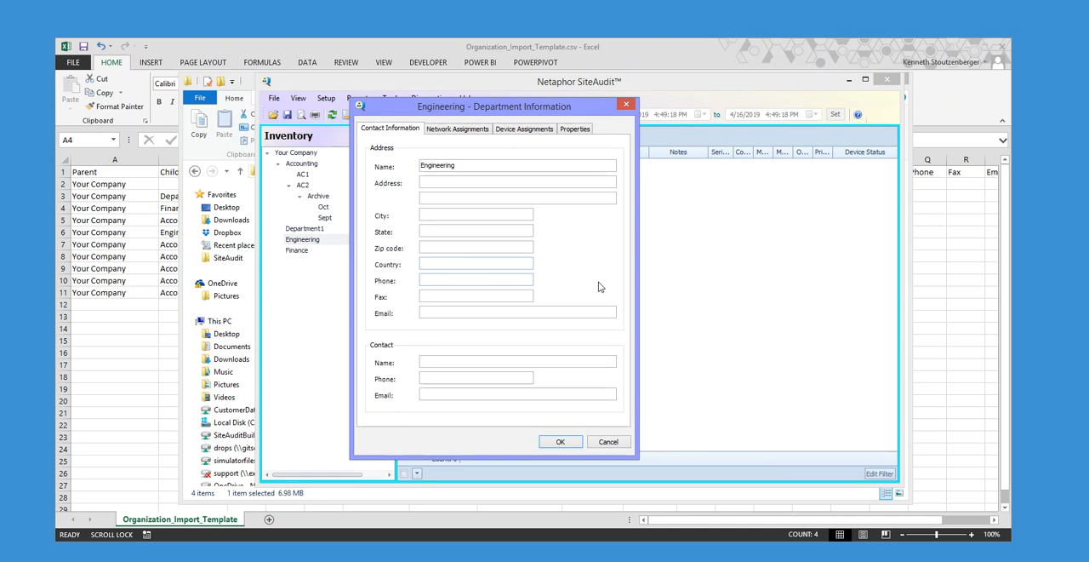
{"action": "left_click", "coordinate": [457, 132]}
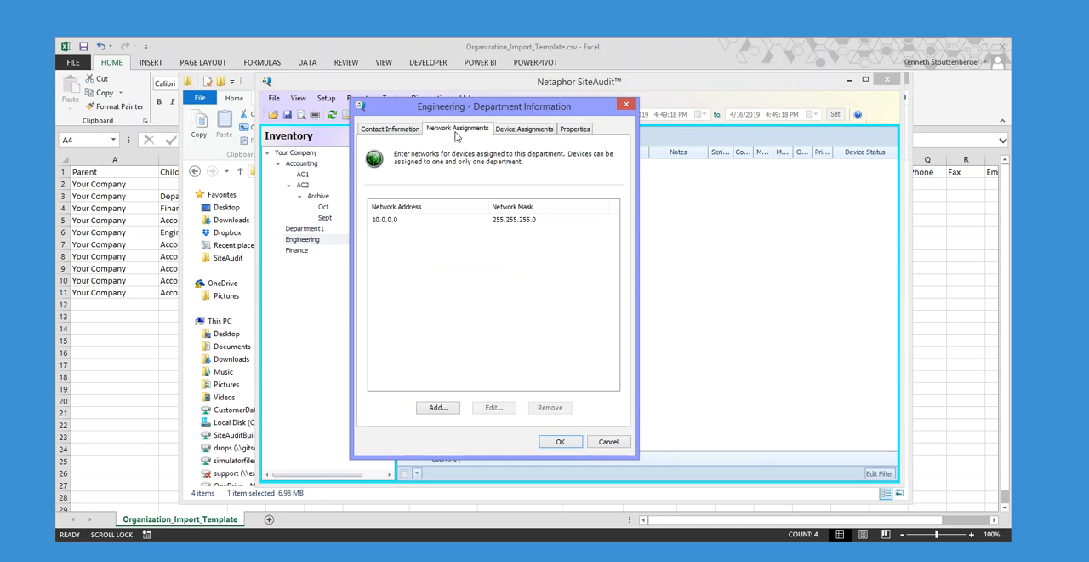
{"action": "left_click", "coordinate": [388, 222]}
- Compare the Engineering row in the Excel template with the imported network assignment, and close the department information without changes
{"action": "left_click", "coordinate": [113, 266]}
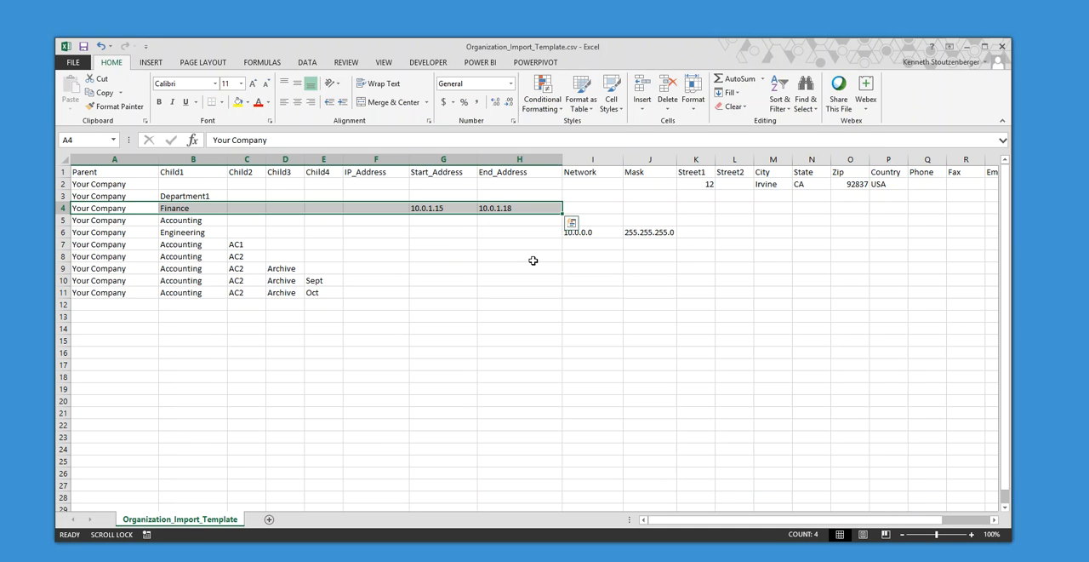
{"action": "left_click_drag", "start_coordinate": [649, 233], "coordinate": [106, 231]}
{"action": "key", "text": "alt+Tab"}
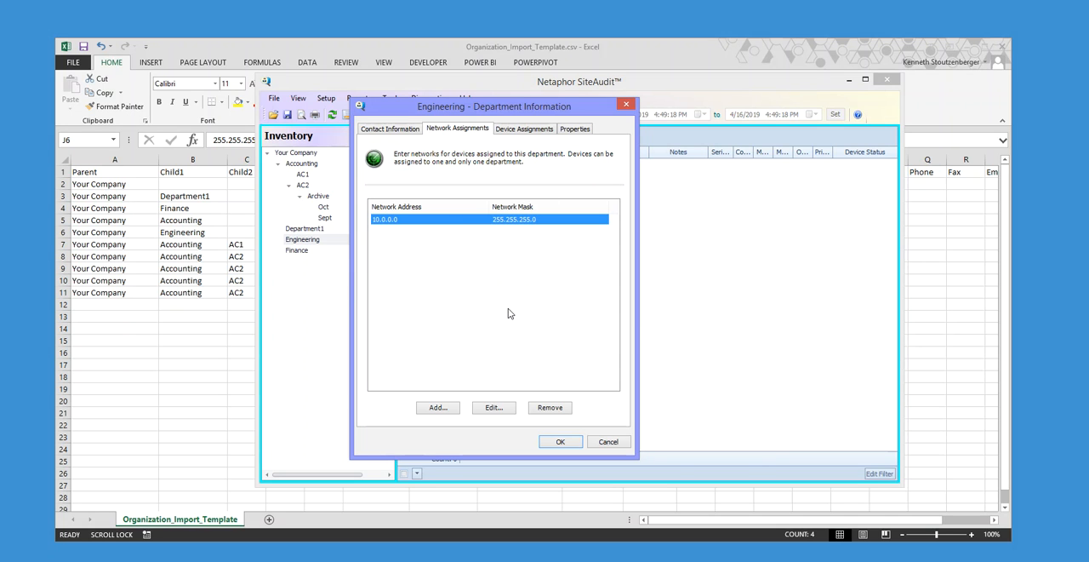
{"action": "left_click", "coordinate": [617, 441]}
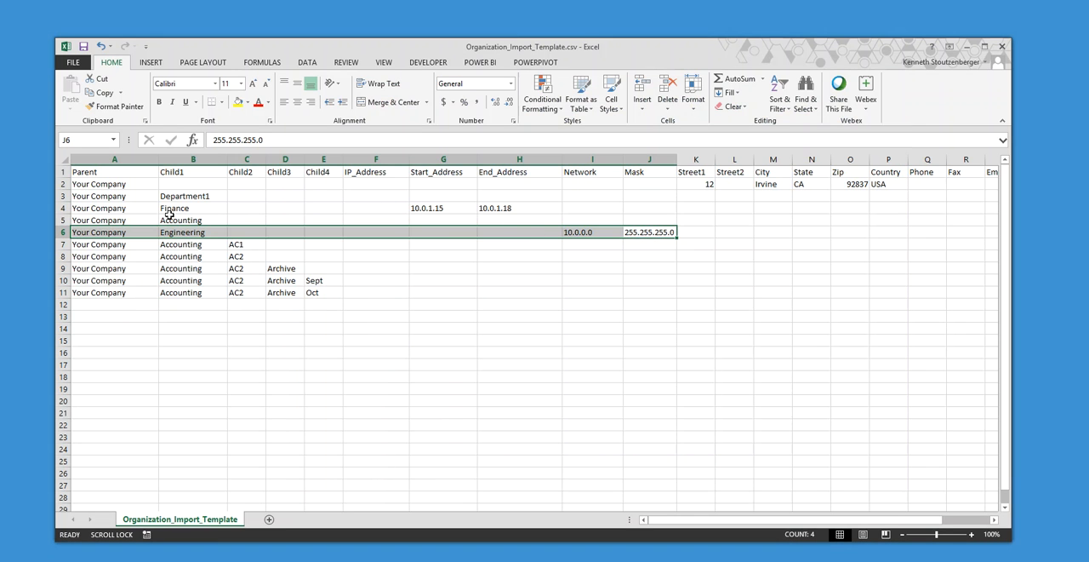
- Compare the Finance row's start and end addresses in the template with the Finance department's device assignments in SiteAudit
{"action": "left_click", "coordinate": [160, 208]}
{"action": "left_click_drag", "start_coordinate": [478, 208], "coordinate": [447, 208]}
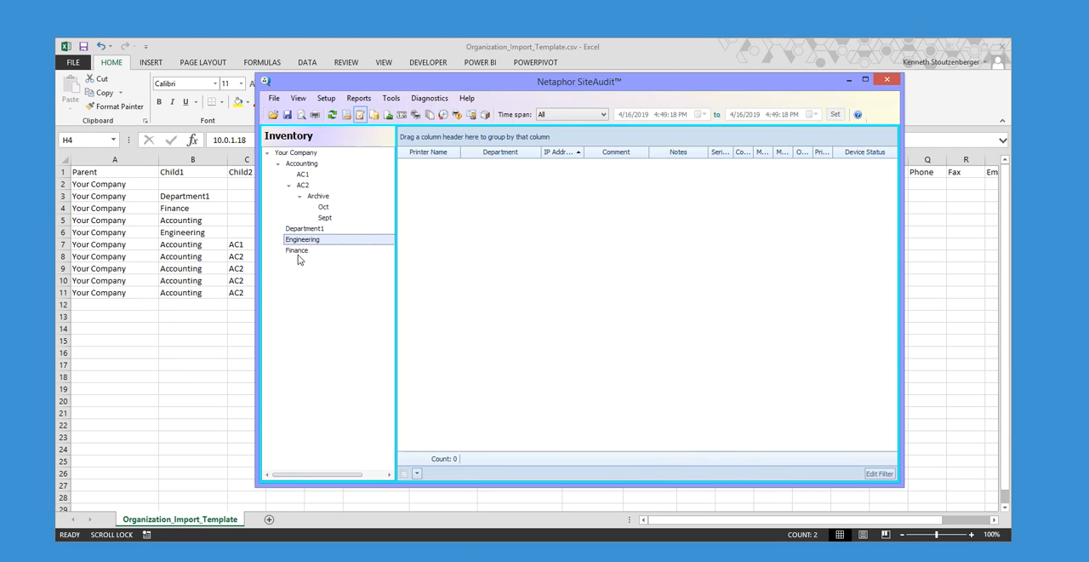
{"action": "left_click", "coordinate": [298, 253]}
{"action": "right_click", "coordinate": [299, 252]}
{"action": "left_click", "coordinate": [415, 259]}
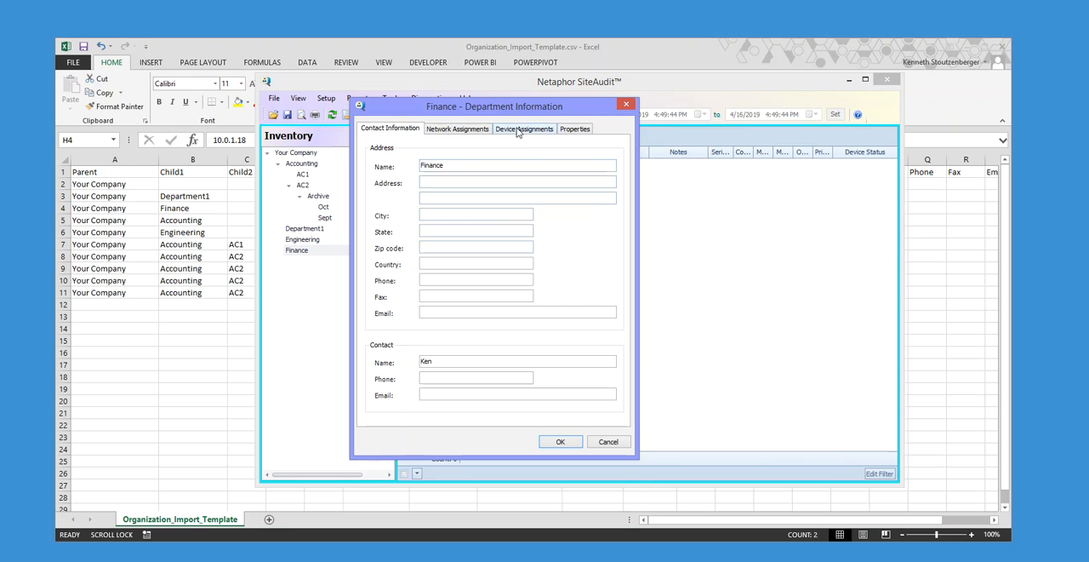
{"action": "left_click", "coordinate": [521, 129]}
{"action": "left_click", "coordinate": [387, 222]}
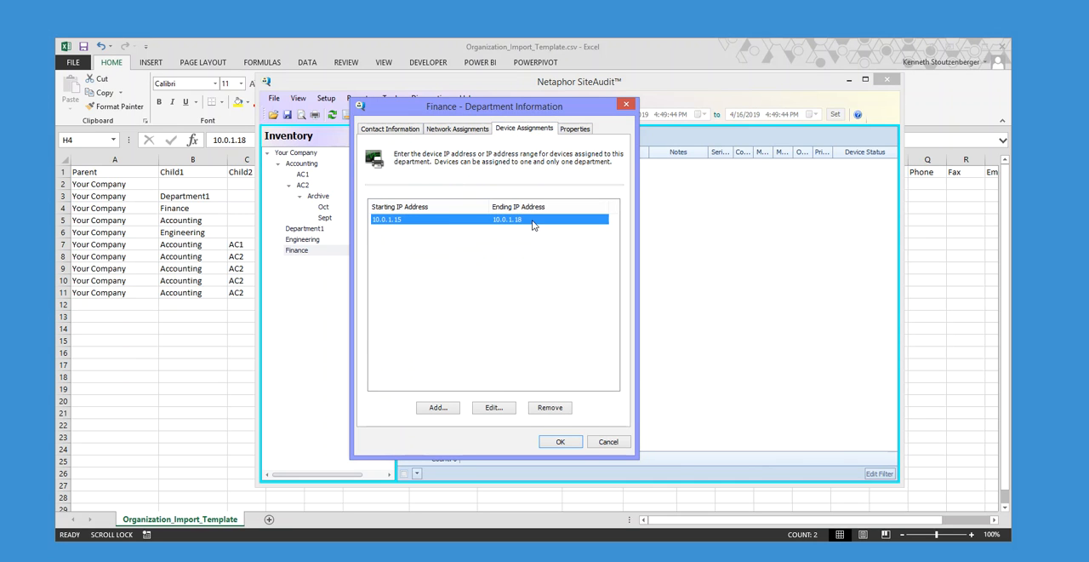
- Compare Finance's contact information with the ContactName and ContactPhone cells in the template, and close the department information without changes
{"action": "left_click", "coordinate": [395, 129]}
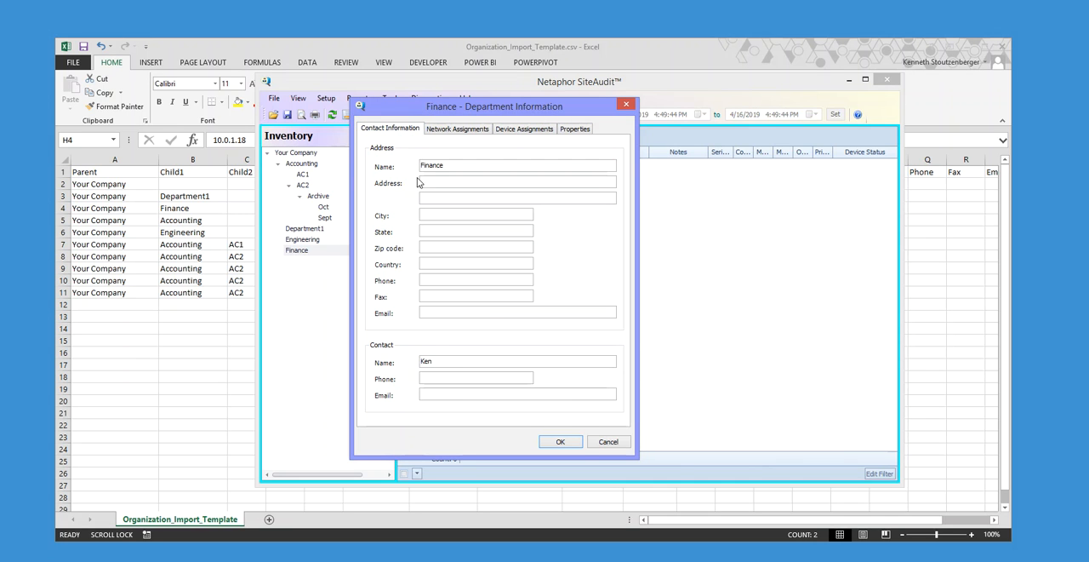
{"action": "left_click", "coordinate": [436, 362]}
{"action": "type", "text": "Ken"}
{"action": "left_click_drag", "start_coordinate": [435, 362], "coordinate": [416, 367]}
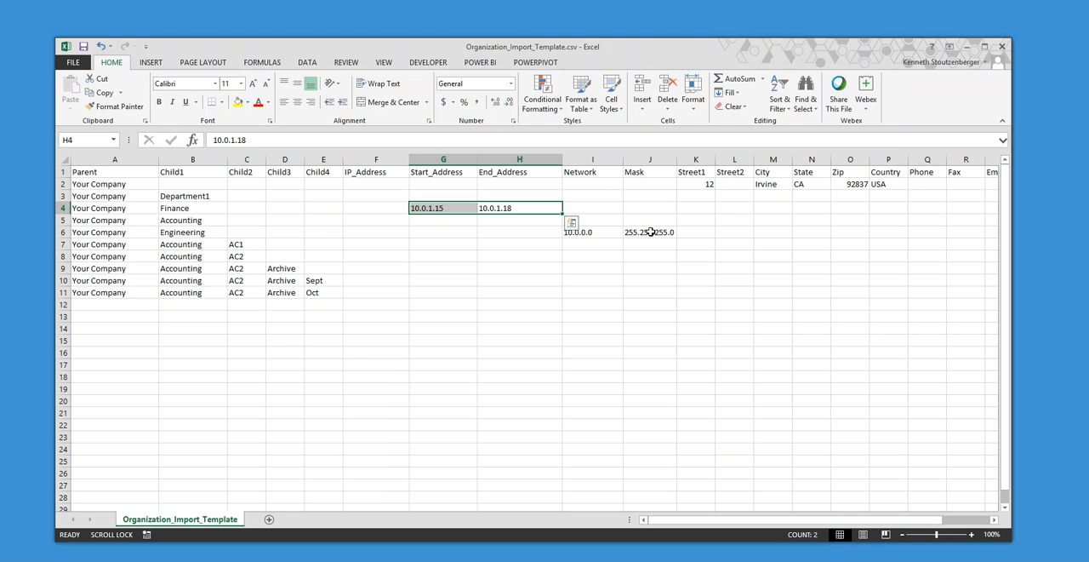
{"action": "left_click_drag", "start_coordinate": [930, 520], "coordinate": [979, 520]}
{"action": "left_click", "coordinate": [849, 211]}
{"action": "left_click", "coordinate": [907, 215]}
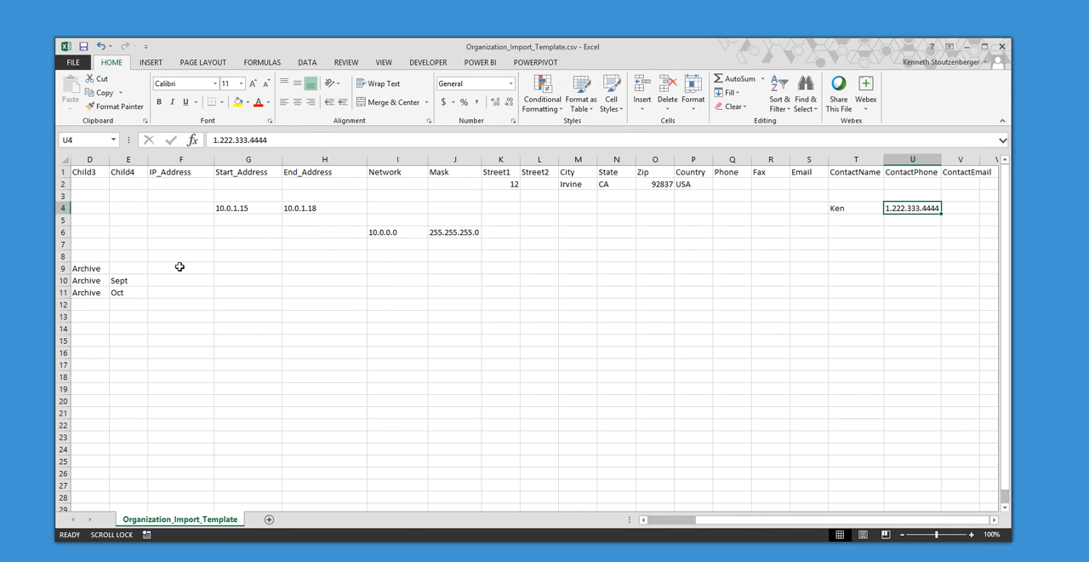
{"action": "left_click_drag", "start_coordinate": [821, 520], "coordinate": [466, 447]}
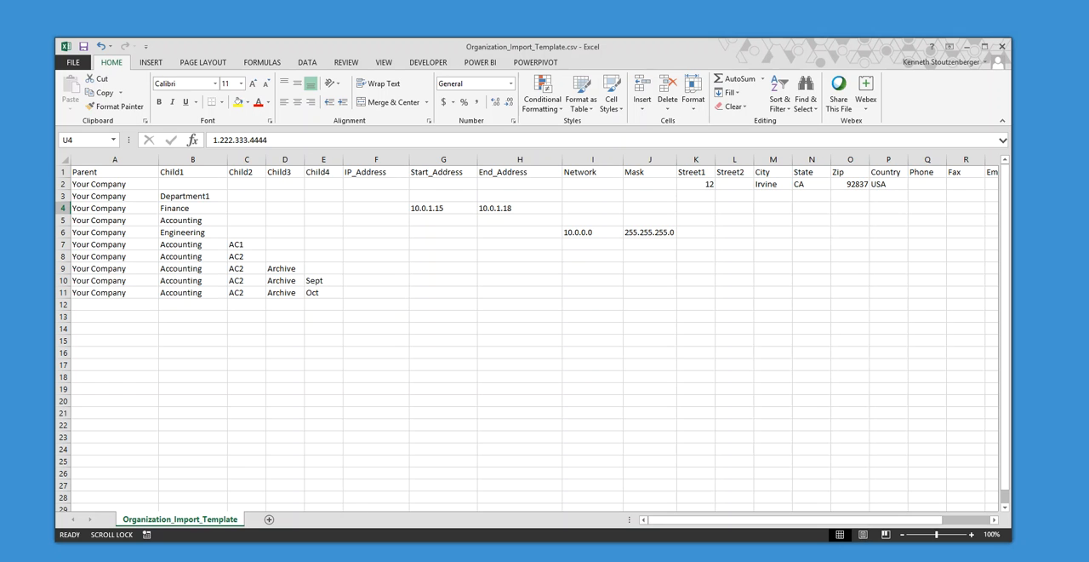
{"action": "left_click", "coordinate": [341, 557]}
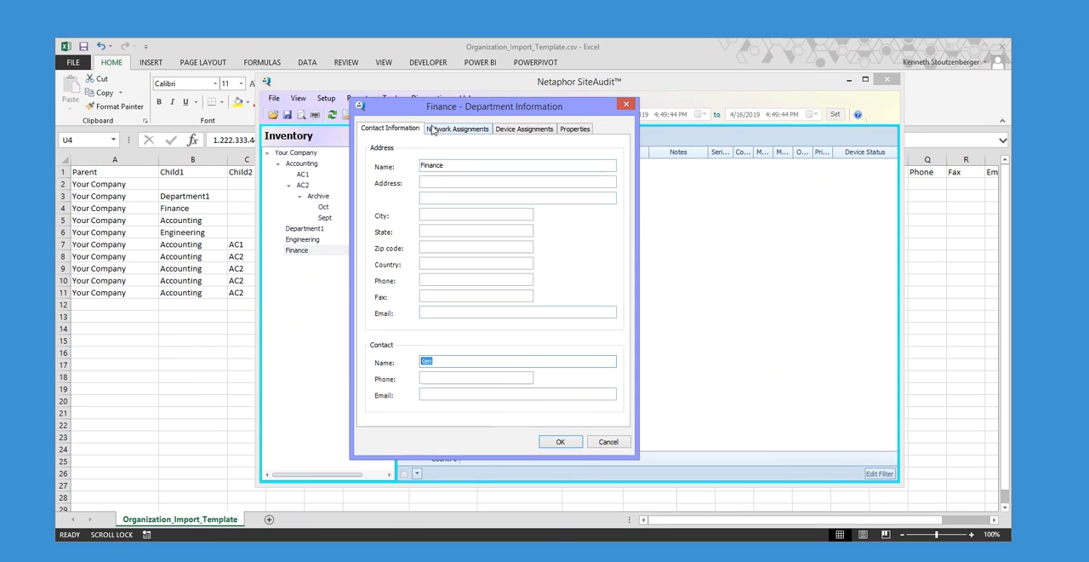
{"action": "left_click", "coordinate": [606, 441]}
- Open the company information for Your Company to check the imported address, and close it without changes
{"action": "left_click", "coordinate": [297, 154]}
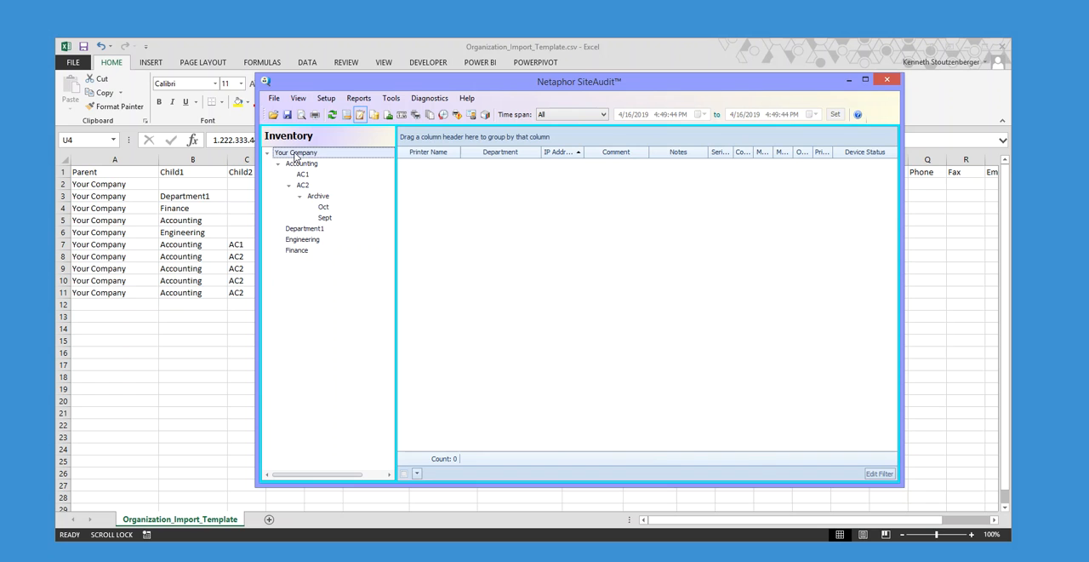
{"action": "right_click", "coordinate": [314, 156]}
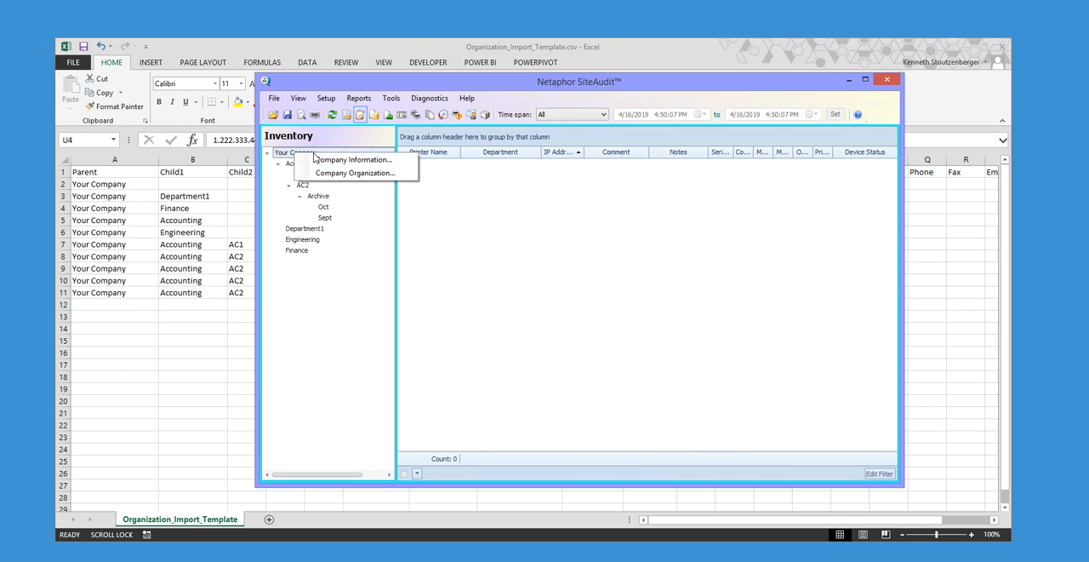
{"action": "left_click", "coordinate": [349, 160]}
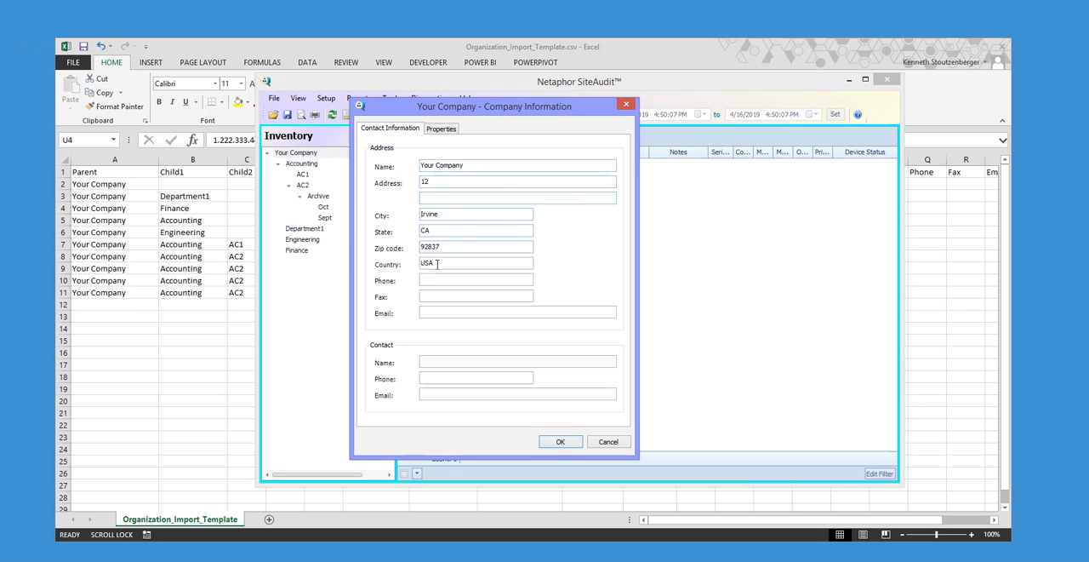
{"action": "left_click", "coordinate": [603, 441]}
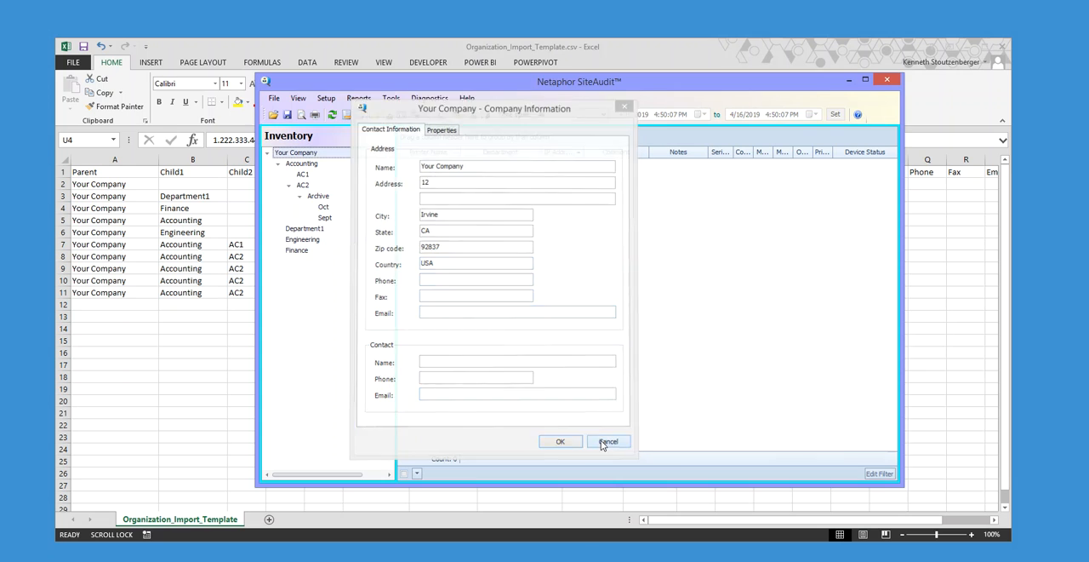
- Return to the Excel template and review its hierarchy, IP address and network, and contact information columns
{"action": "left_click", "coordinate": [848, 80]}
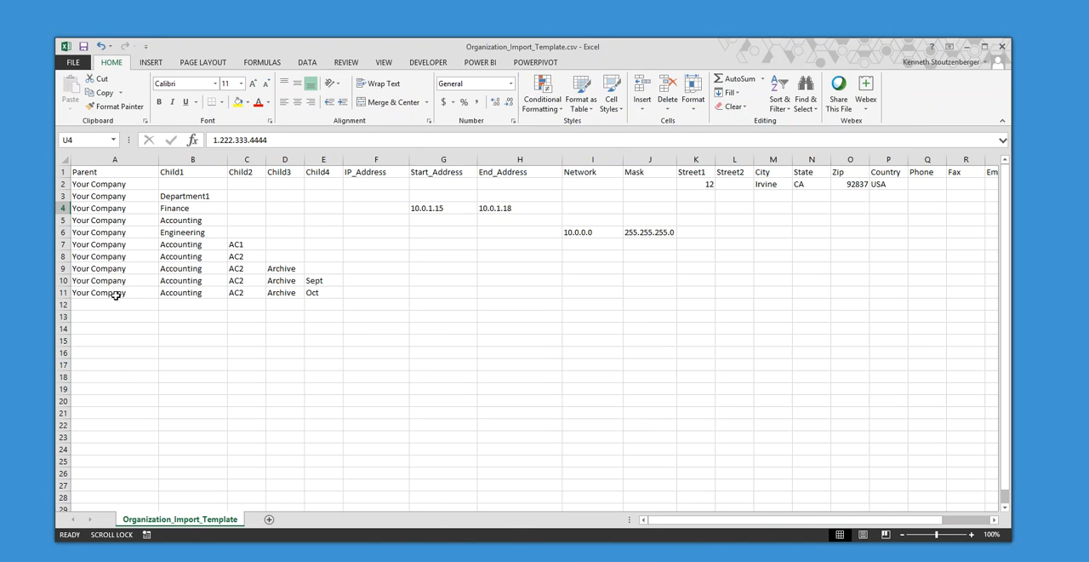
{"action": "left_click_drag", "start_coordinate": [85, 185], "coordinate": [322, 298]}
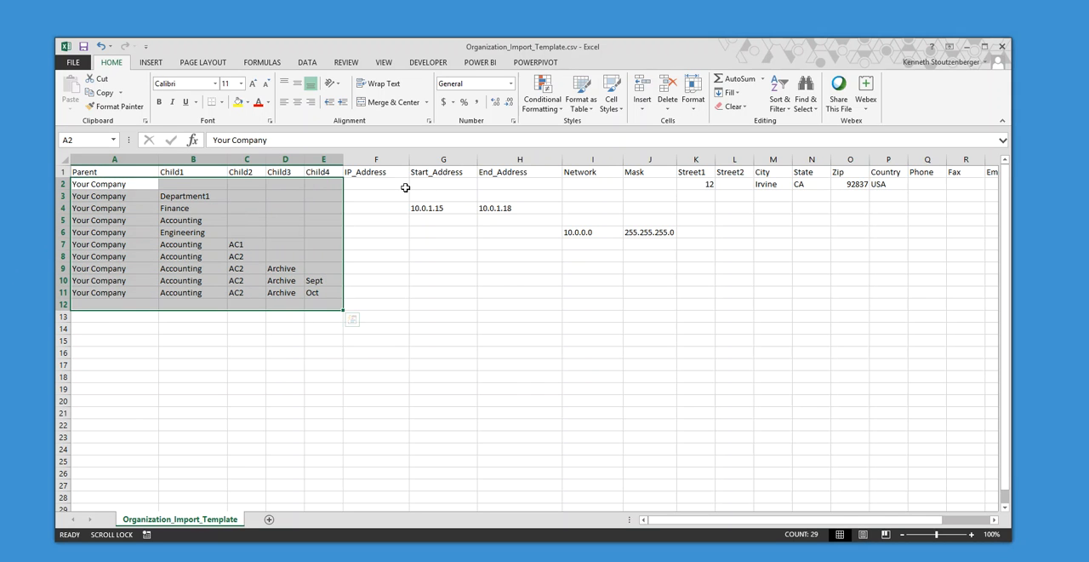
{"action": "left_click_drag", "start_coordinate": [385, 173], "coordinate": [648, 290]}
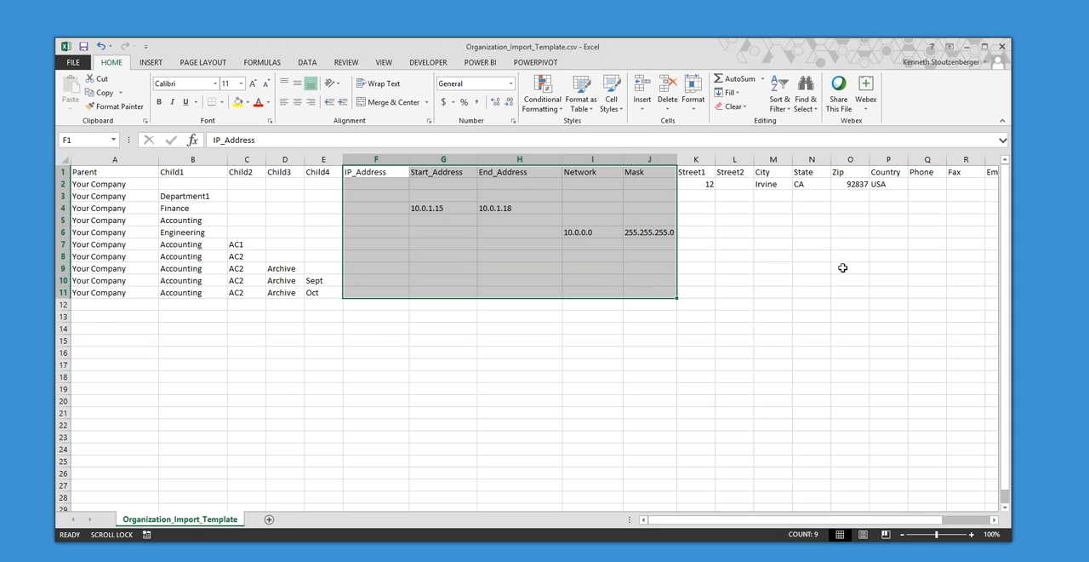
{"action": "left_click_drag", "start_coordinate": [729, 195], "coordinate": [916, 212]}
{"action": "left_click_drag", "start_coordinate": [923, 519], "coordinate": [574, 332]}
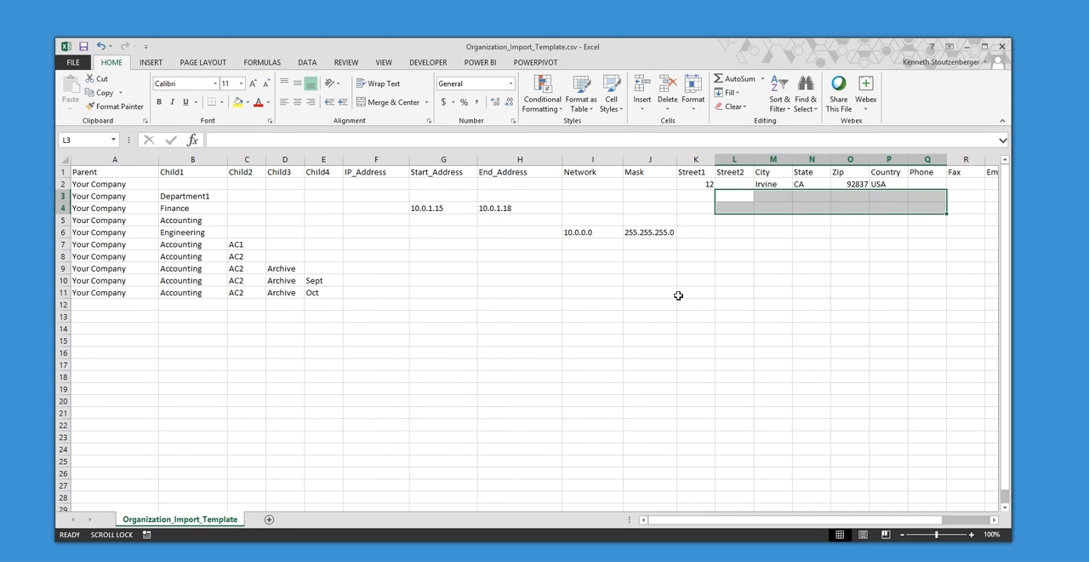